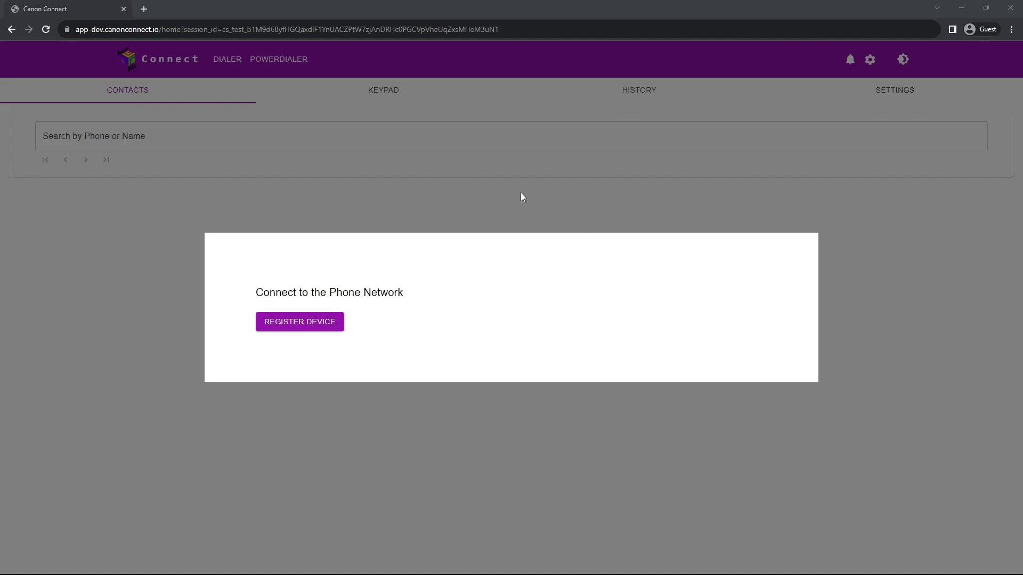
# Dismiss the 'Connect to the Phone Network' prompt to reveal the Contacts page
pyautogui.click(441, 200)
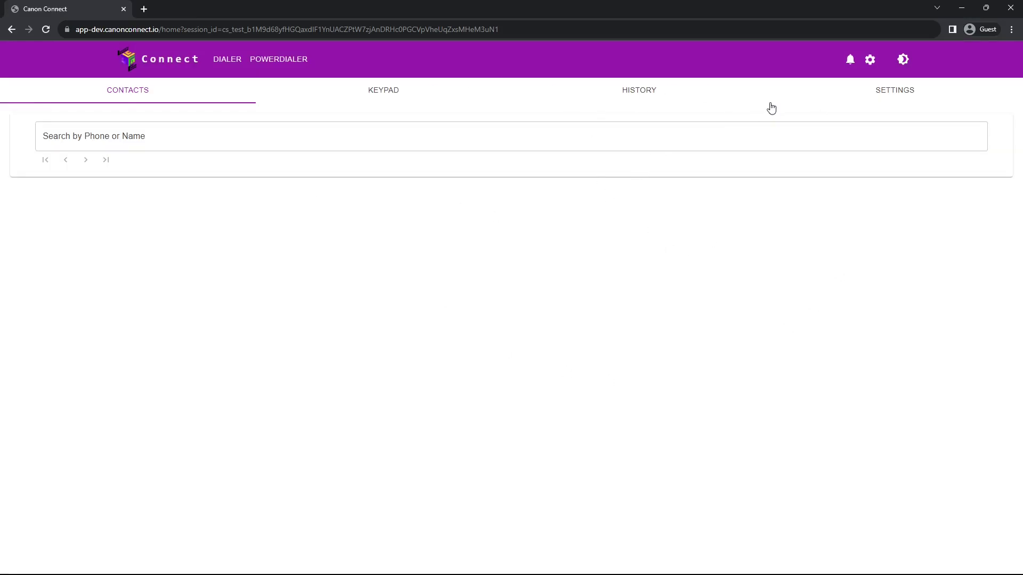
# Create phone system credentials from the admin Account Integrations page
pyautogui.click(872, 60)
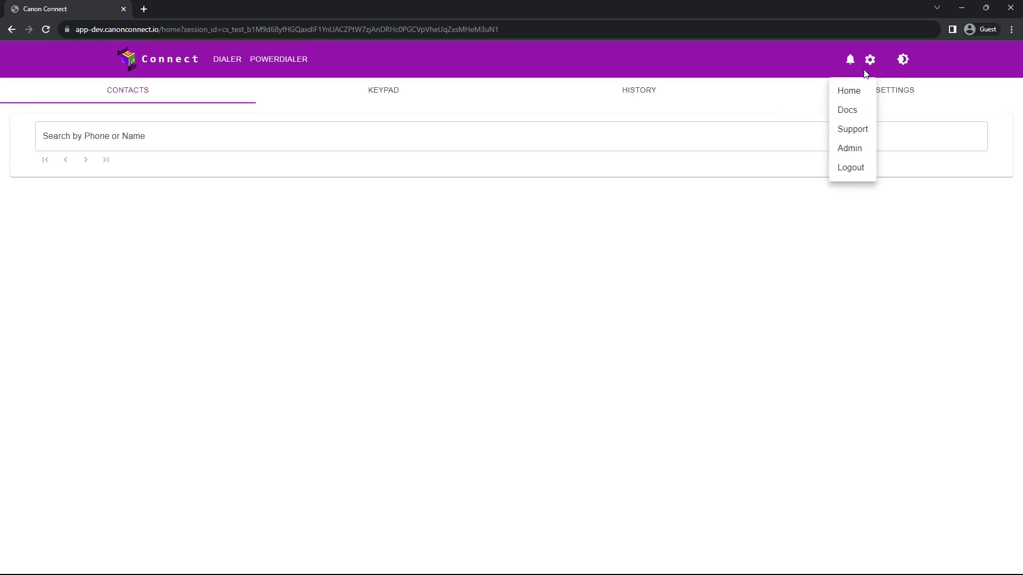
pyautogui.click(847, 150)
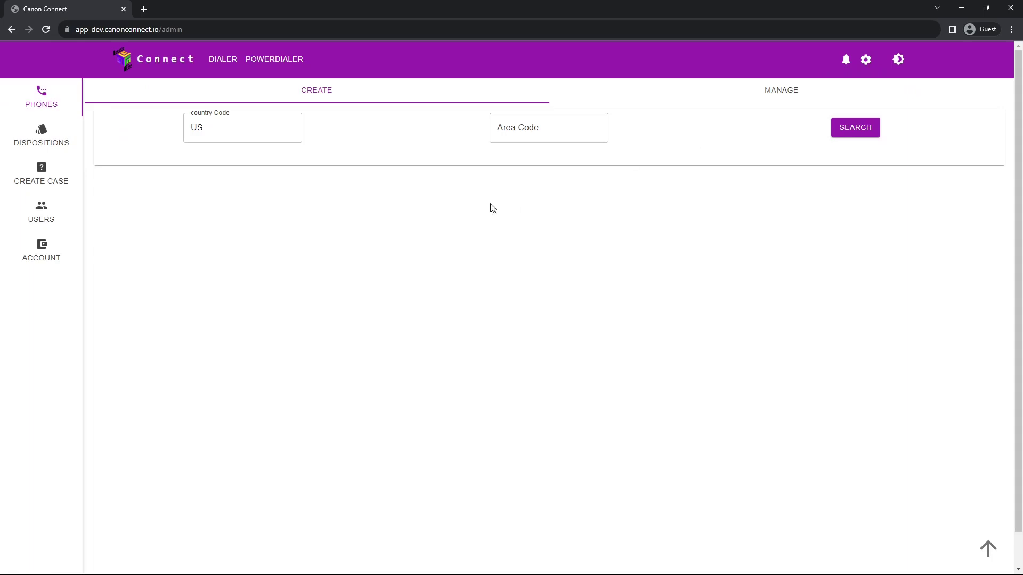
pyautogui.click(47, 253)
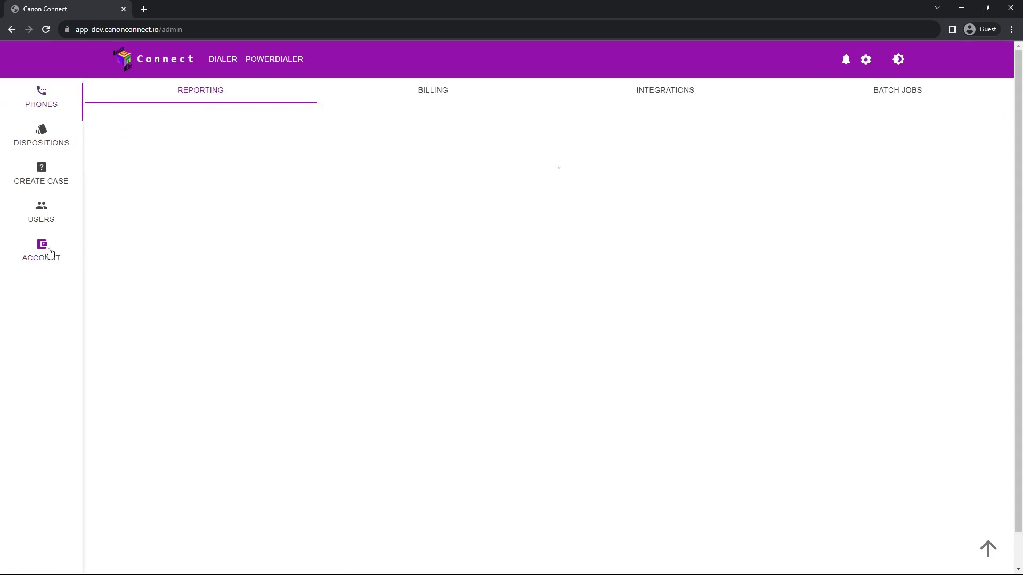
pyautogui.click(643, 102)
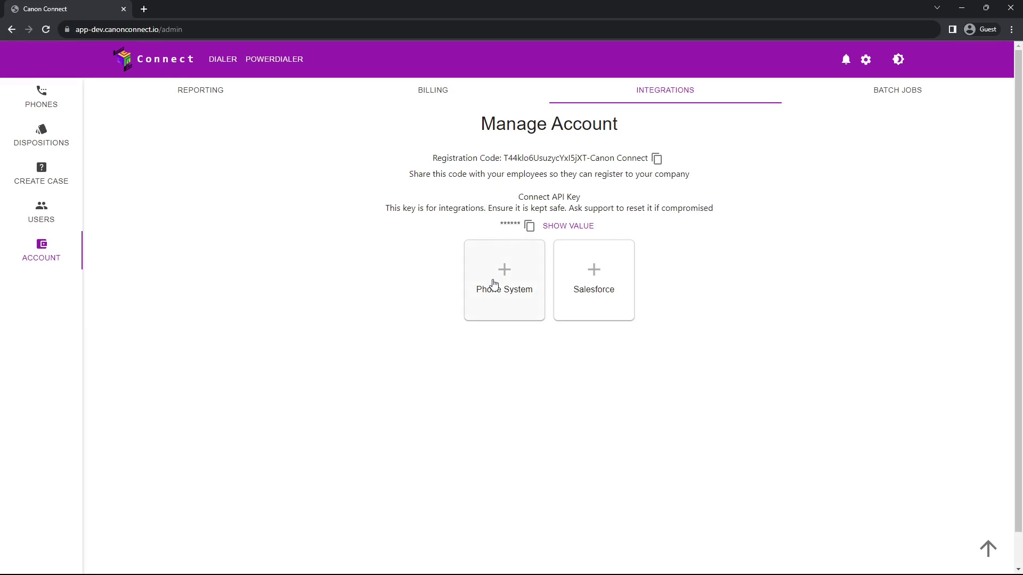
pyautogui.click(494, 285)
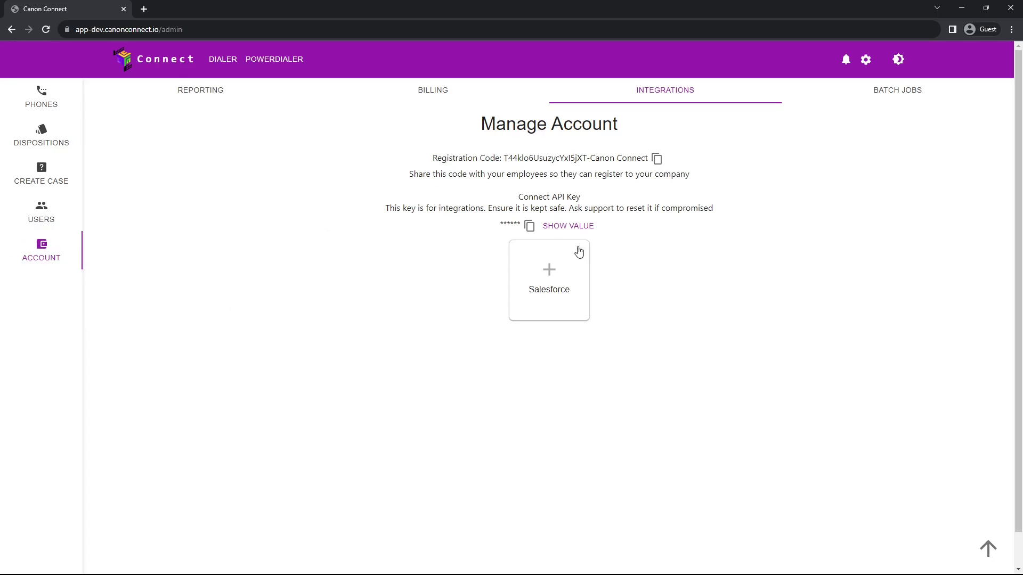
# Expand the Salesforce card to show the Connected App Setup form and its installation key
pyautogui.click(563, 281)
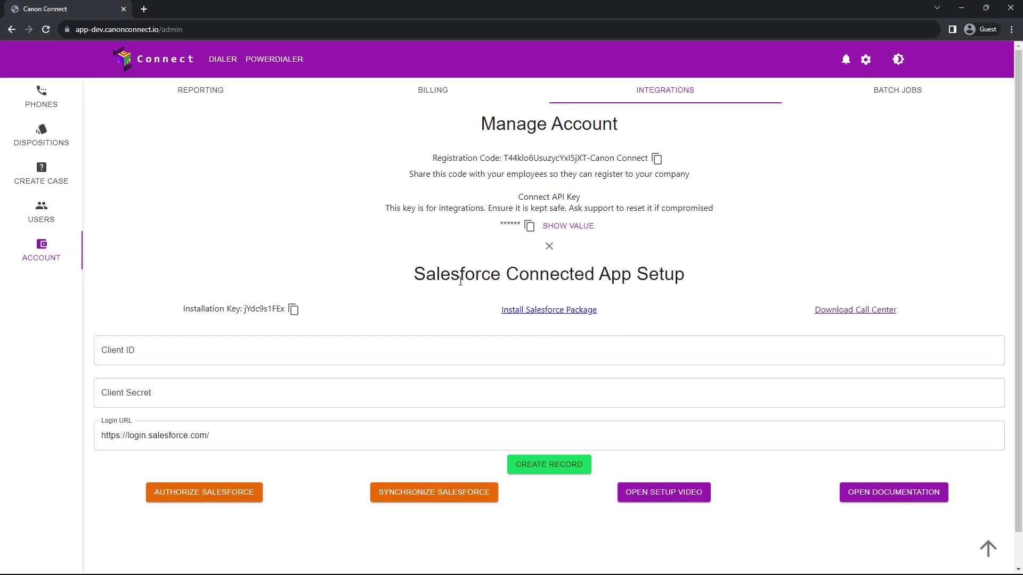
pyautogui.scroll(-1, 428, 302)
pyautogui.scroll(1, 402, 269)
pyautogui.scroll(-1, 692, 285)
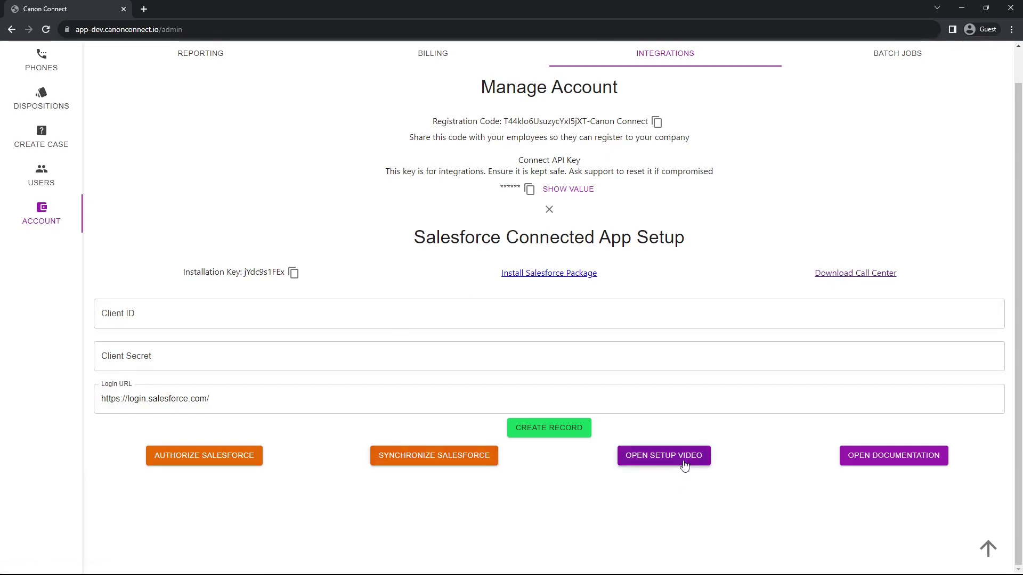
# Open the Salesforce Phone Integration guide with its Create Connected App settings expanded
pyautogui.click(902, 458)
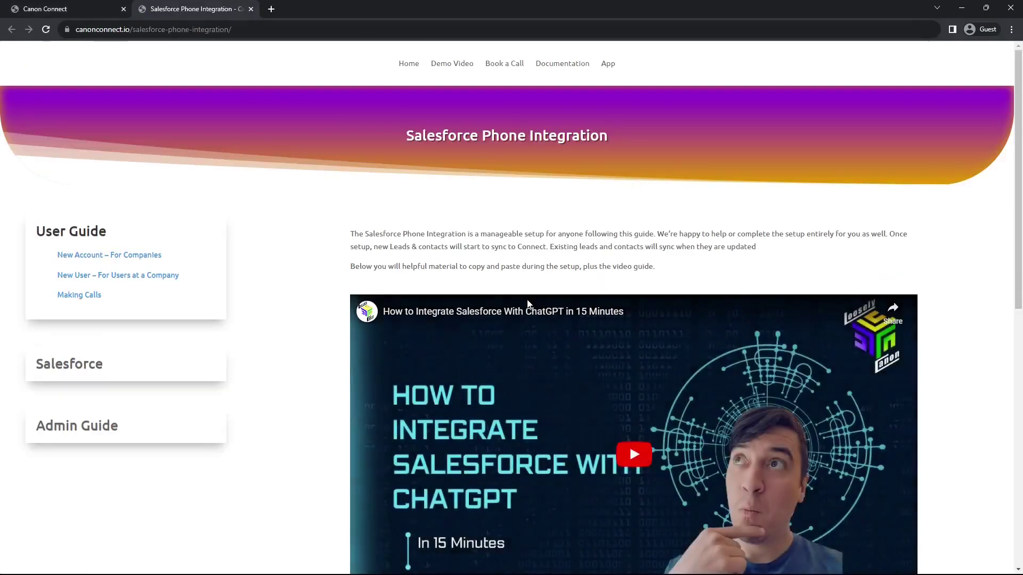
pyautogui.scroll(-3, 322, 243)
pyautogui.scroll(-5, 336, 264)
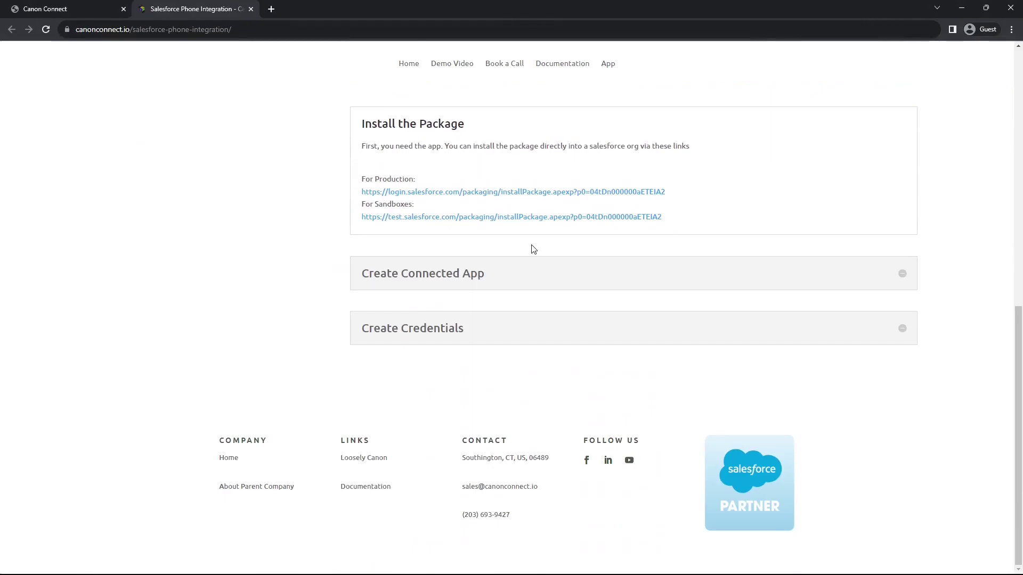
pyautogui.click(900, 274)
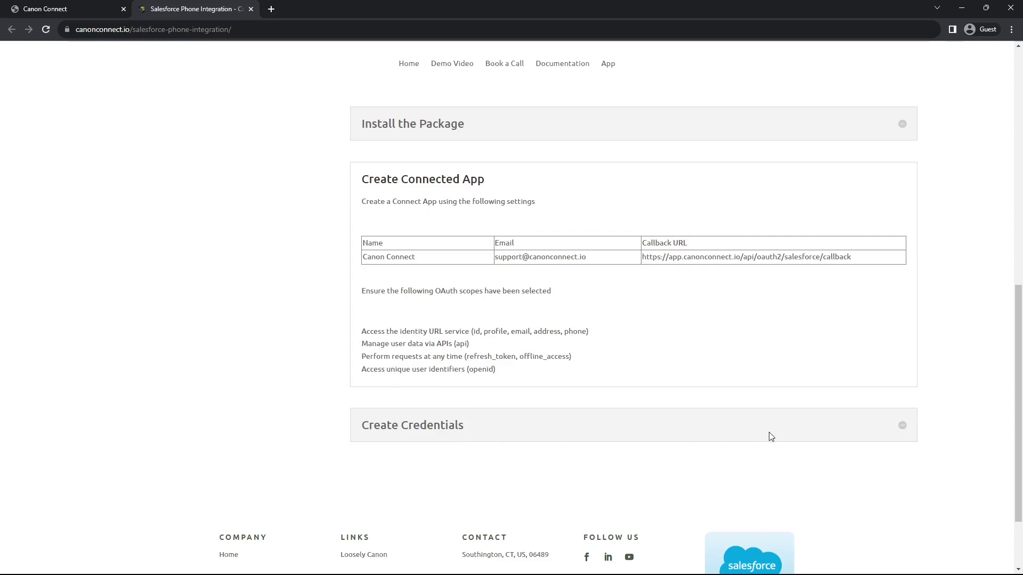
pyautogui.click(49, 15)
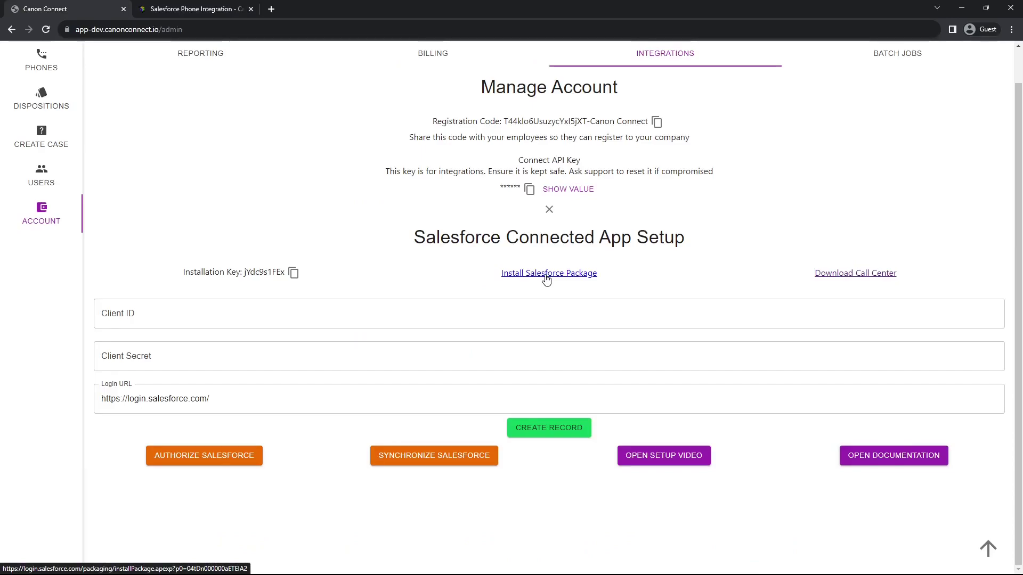
# Copy the installation key and sign in to Salesforce via the package install link
pyautogui.click(293, 274)
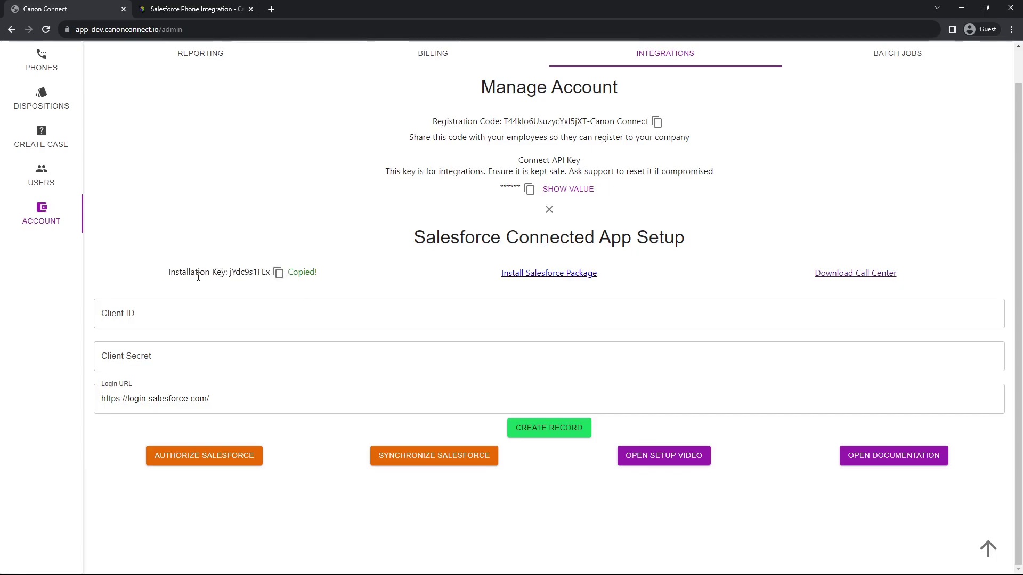
pyautogui.click(521, 275)
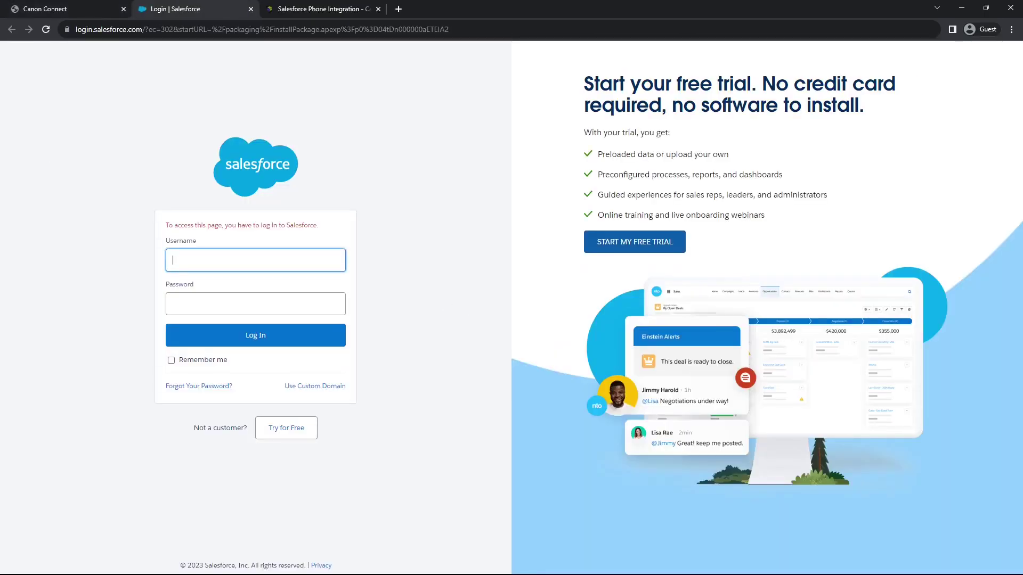
pyautogui.click(306, 303)
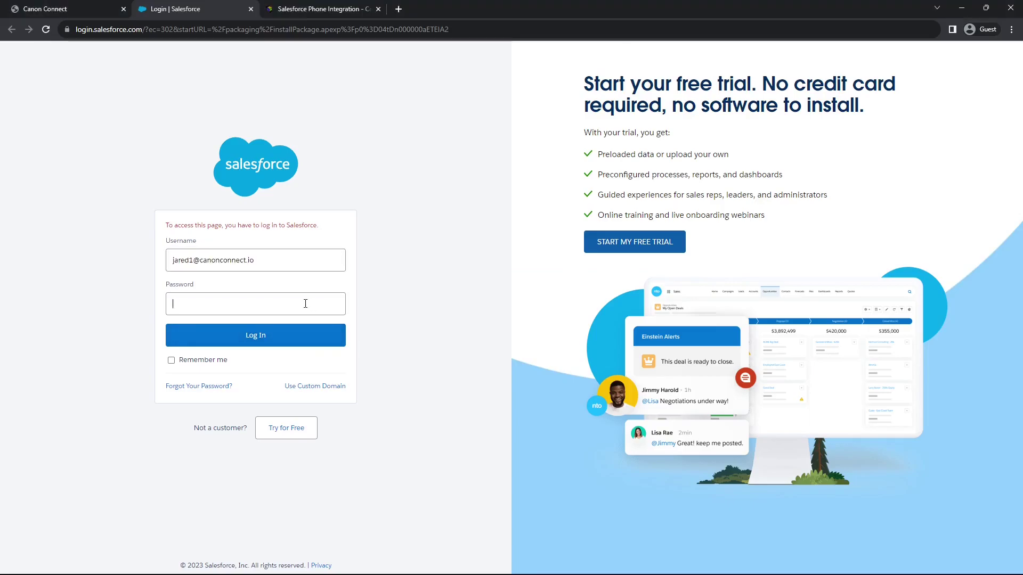
pyautogui.hotkey('ctrl', 'v')
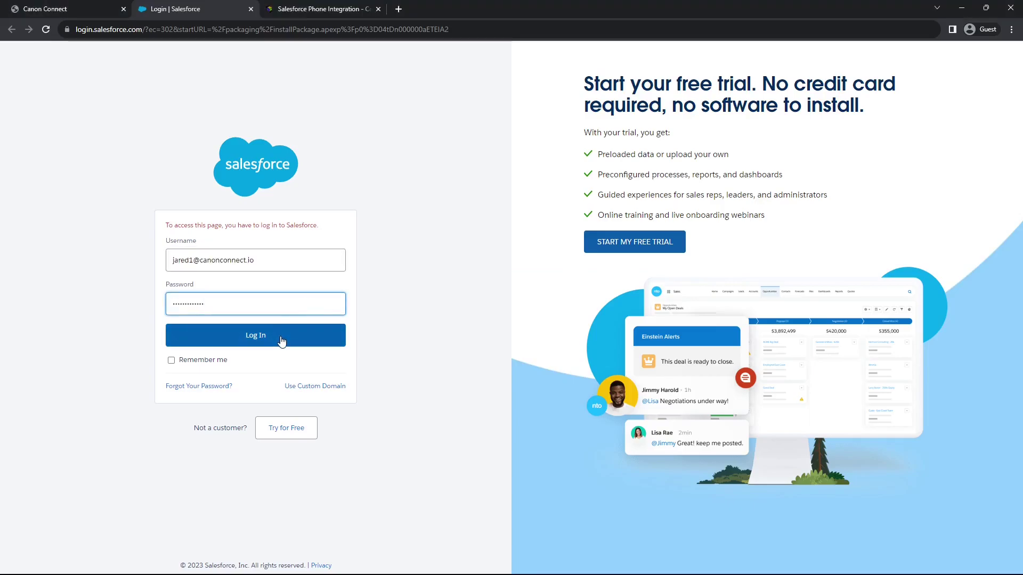
pyautogui.click(282, 344)
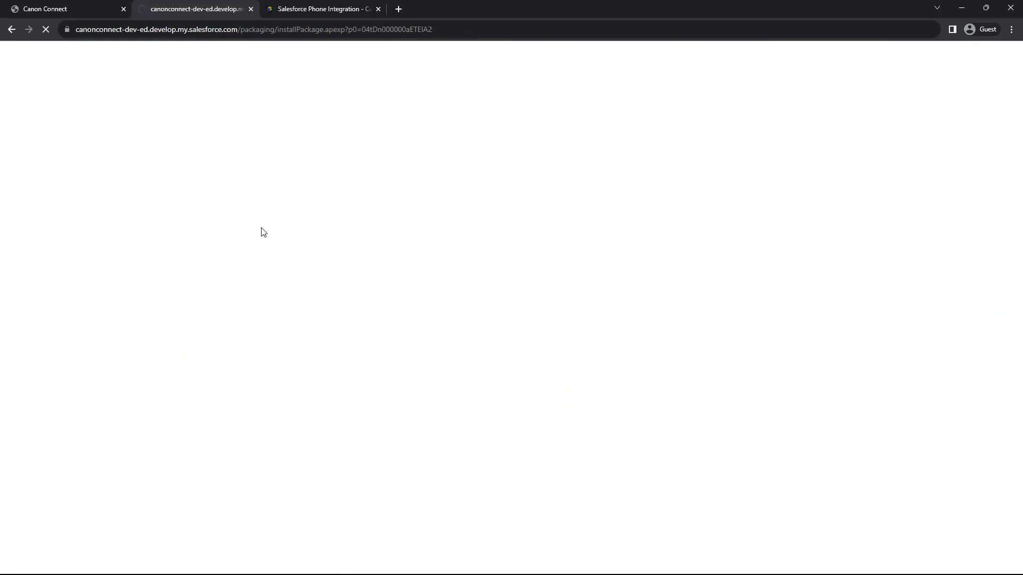
# Paste the copied Canon Connect installation key into the package's installation key field
pyautogui.click(63, 9)
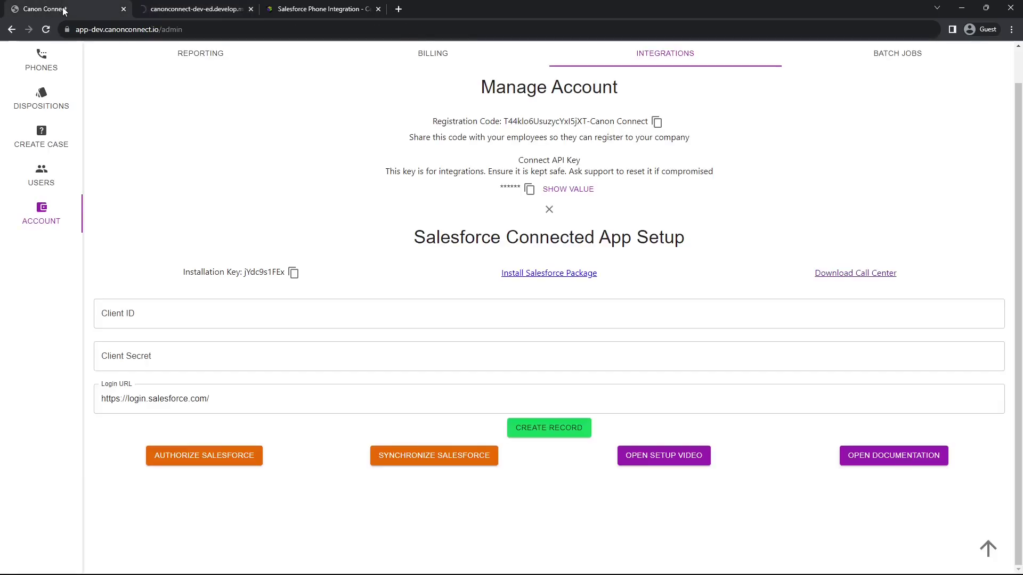
pyautogui.click(278, 273)
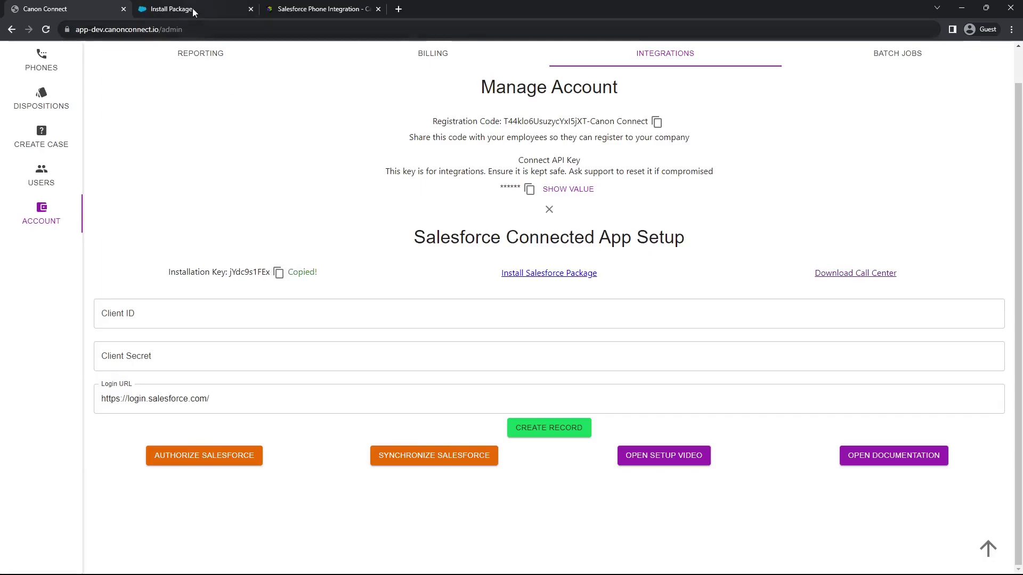
pyautogui.click(193, 10)
pyautogui.click(352, 151)
pyautogui.hotkey('ctrl', 'v')
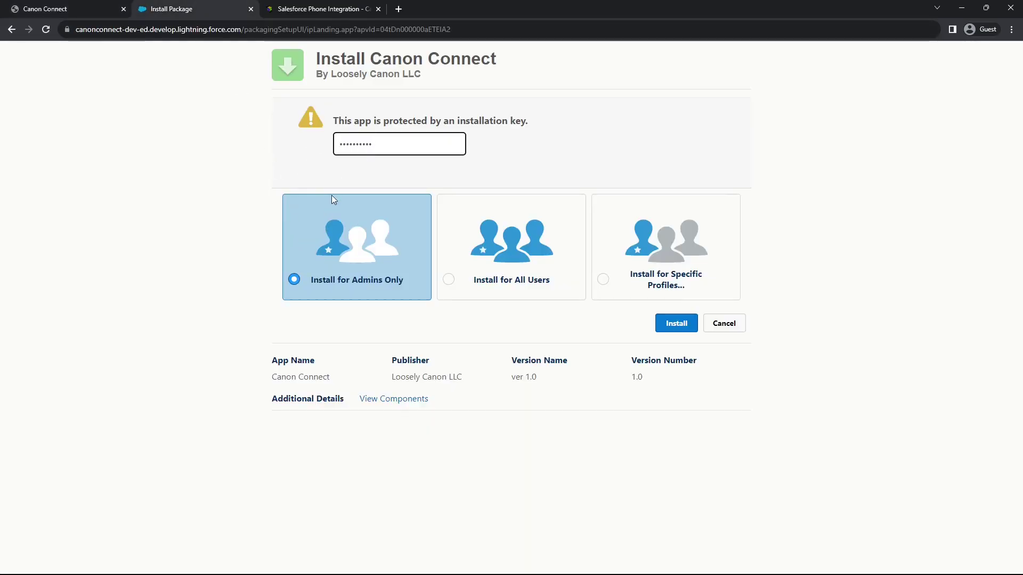
# Install the Canon Connect package for all users, granting access to app.canonconnect.io
pyautogui.click(449, 280)
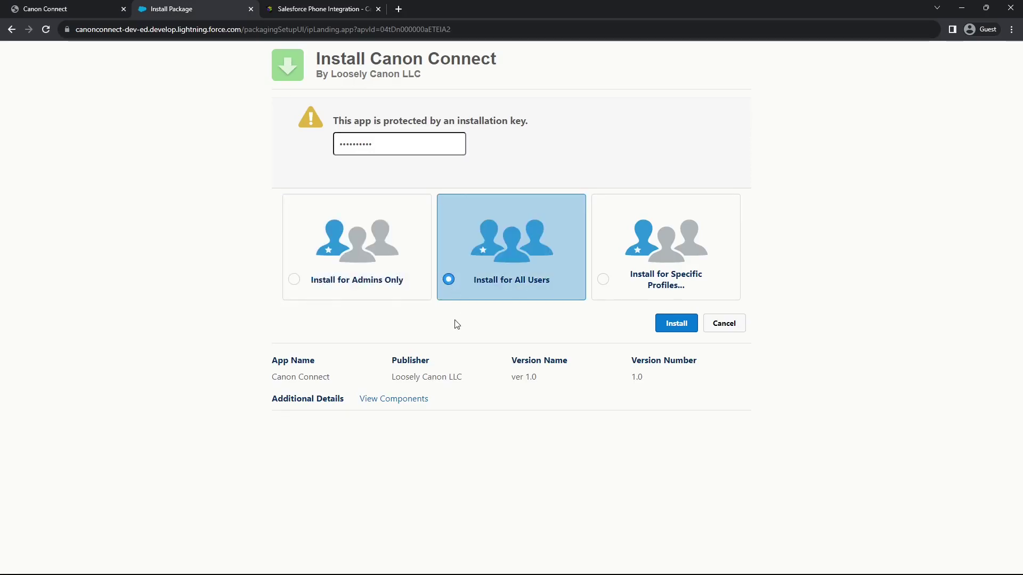
pyautogui.click(667, 324)
pyautogui.click(438, 347)
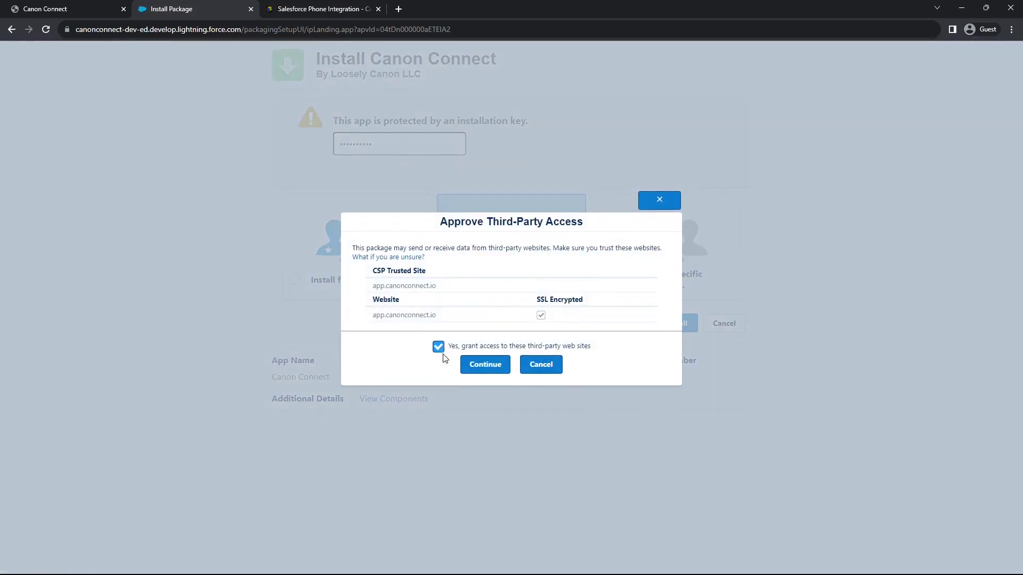
pyautogui.click(485, 365)
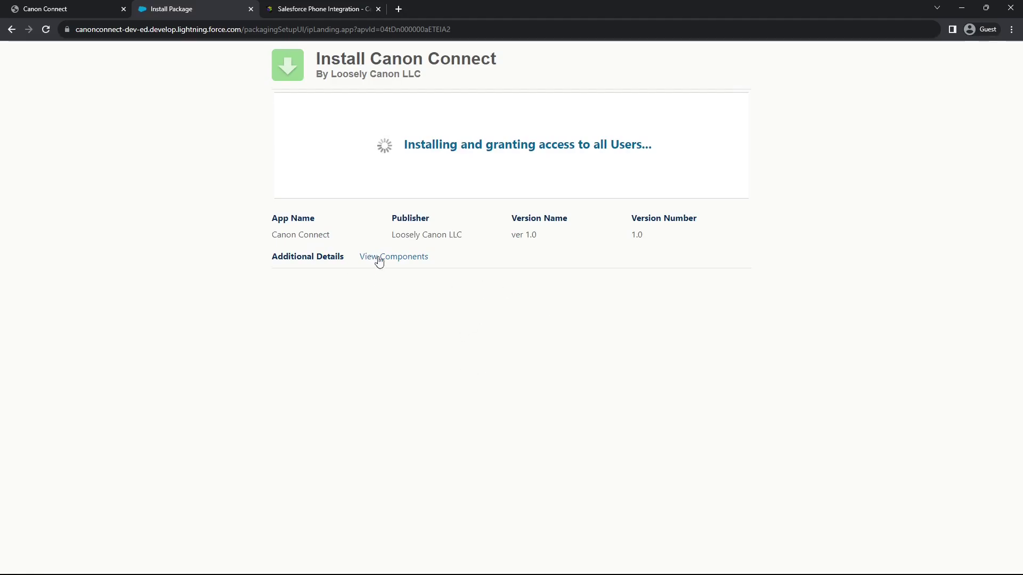
pyautogui.click(397, 9)
# Sign in at login.salesforce.com to reach the Sales Console Home page
pyautogui.write('log')
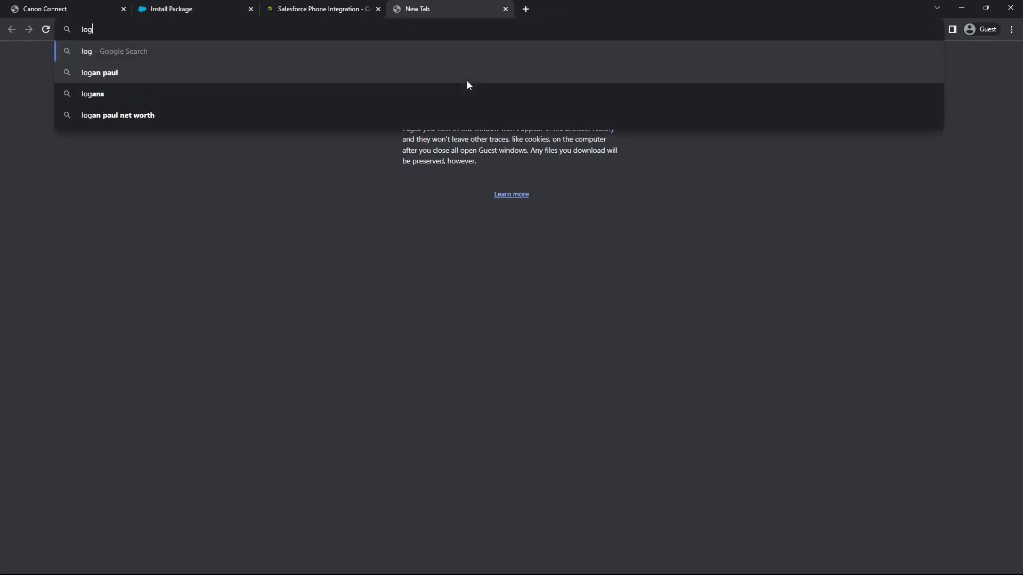
pyautogui.write('in.')
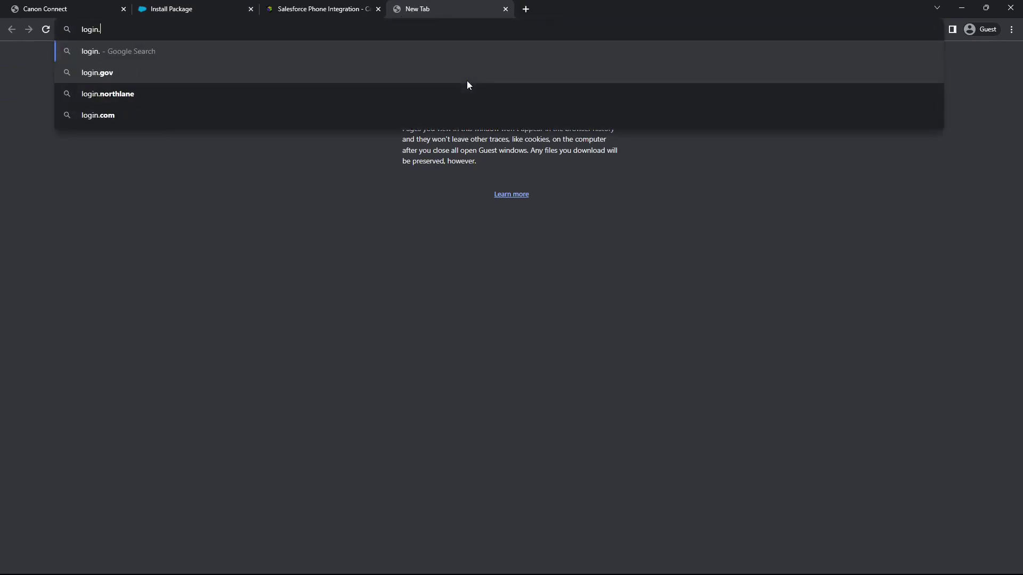
pyautogui.write('salesforce.con')
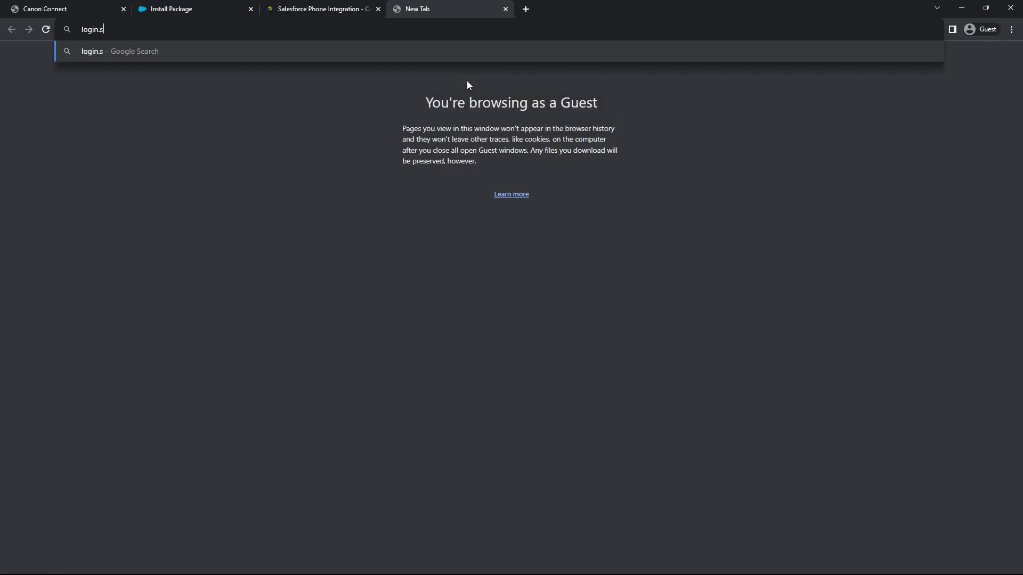
pyautogui.press('BackSpace')
pyautogui.write('m')
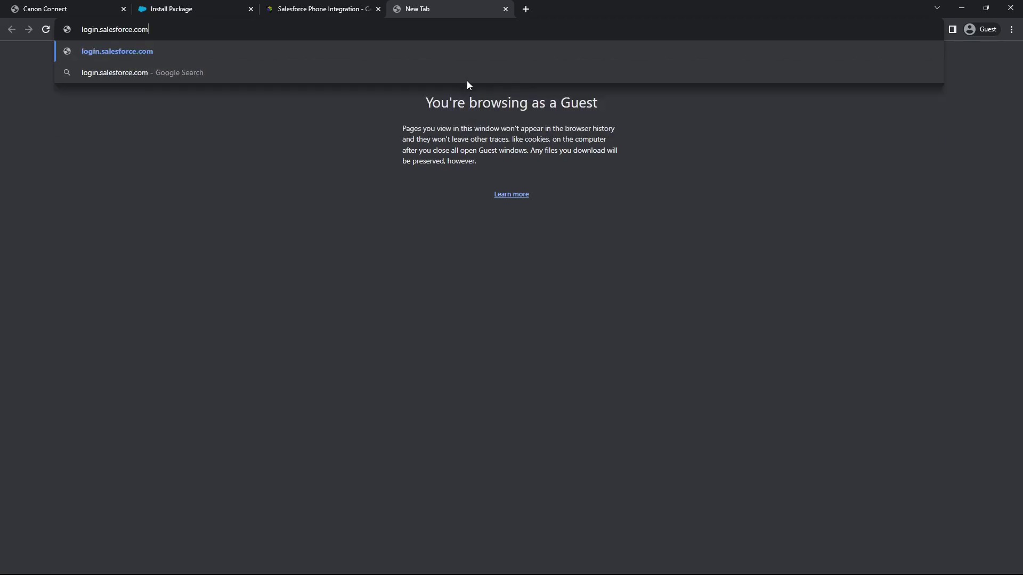
pyautogui.press('Return')
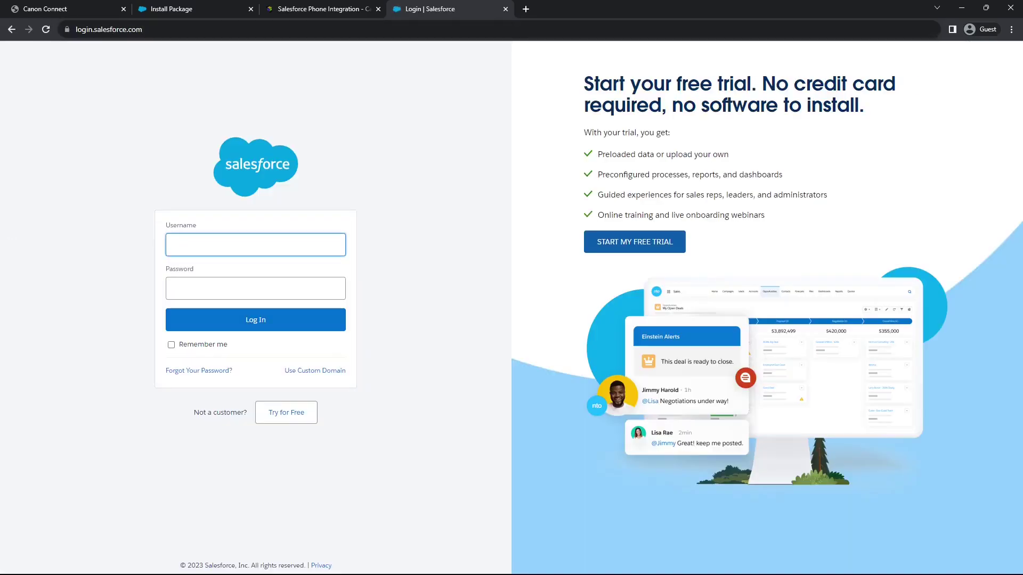
pyautogui.hotkey('ctrl', 'v')
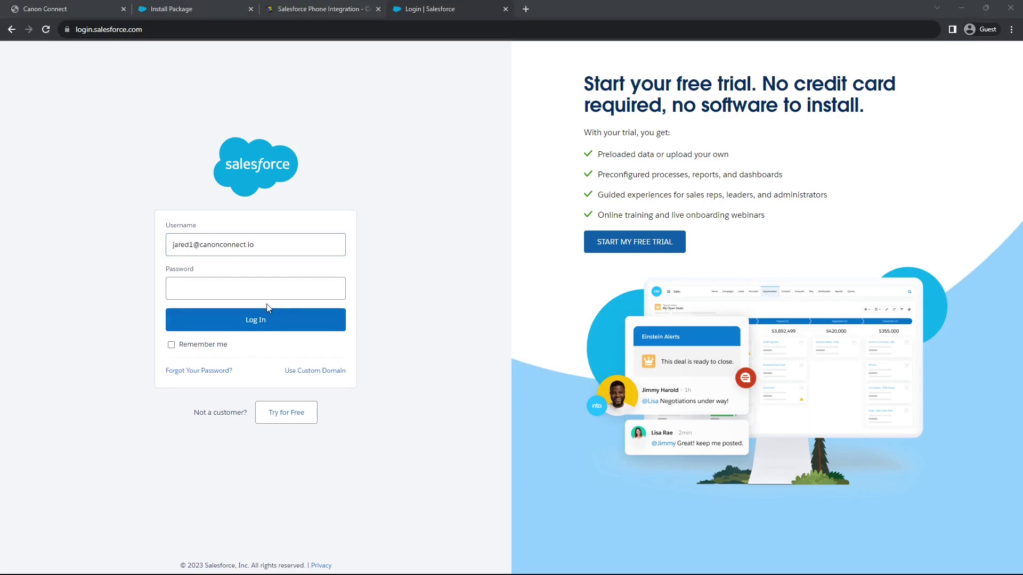
pyautogui.click(269, 283)
pyautogui.hotkey('ctrl', 'v')
pyautogui.click(241, 326)
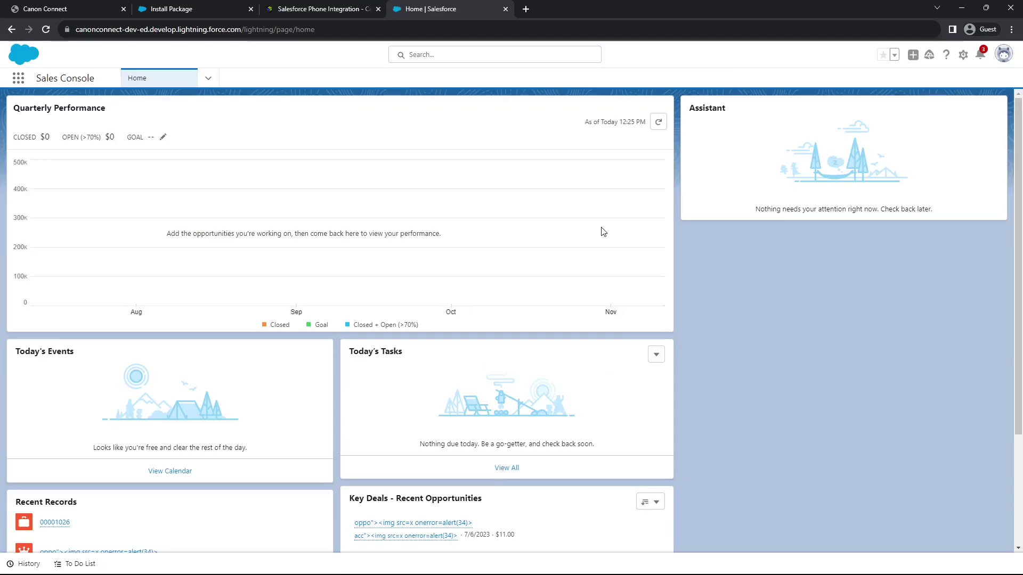
# Start a new connected app from App Manager, found by searching 'app m' in Setup
pyautogui.click(962, 55)
pyautogui.click(951, 78)
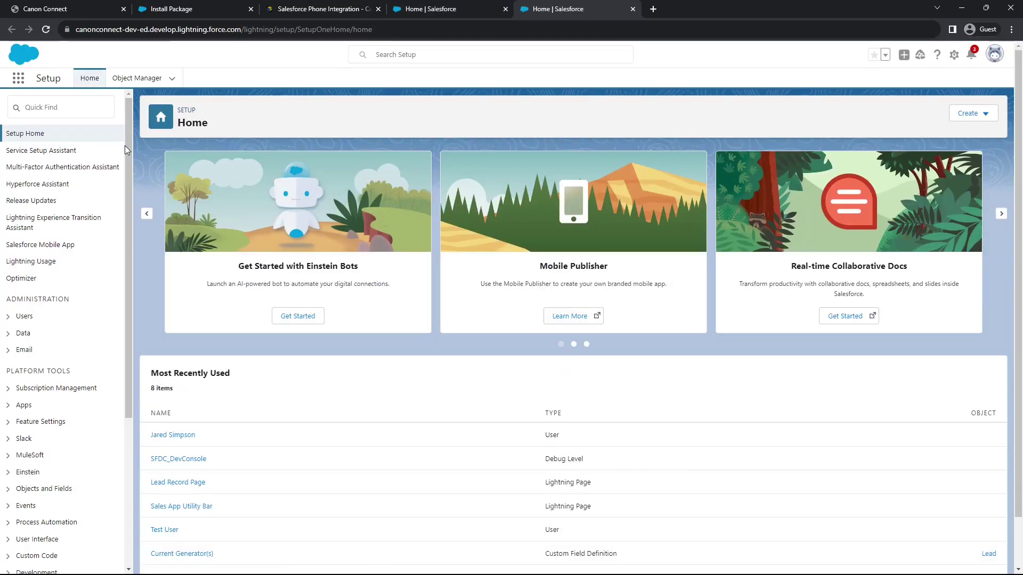
pyautogui.click(60, 108)
pyautogui.write('app m')
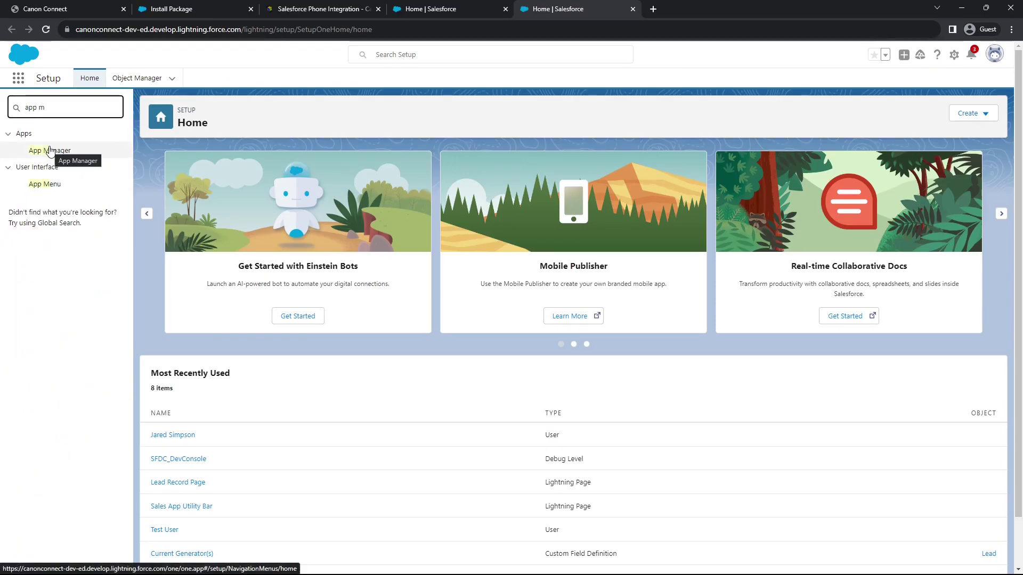
pyautogui.click(49, 151)
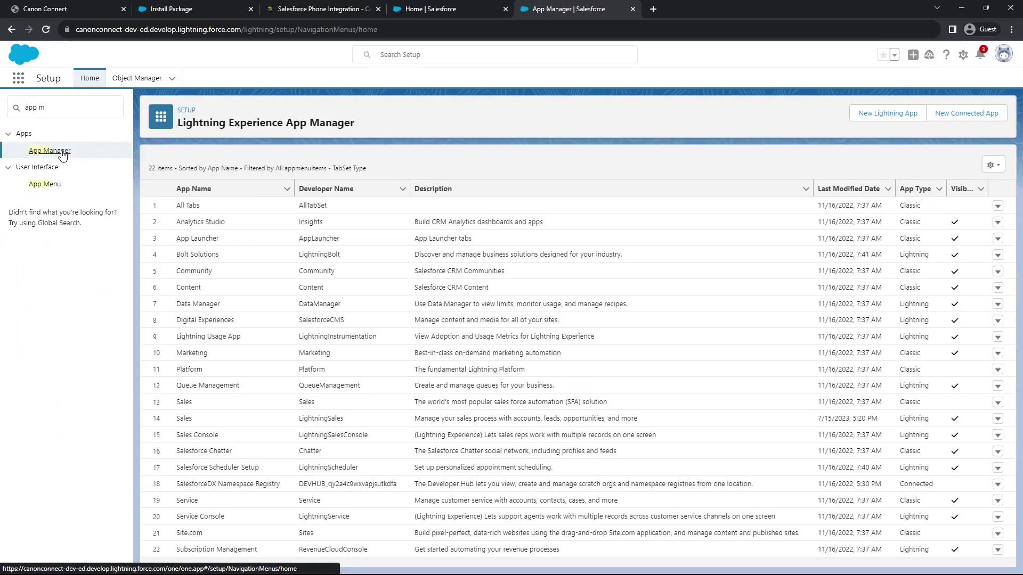
pyautogui.click(965, 115)
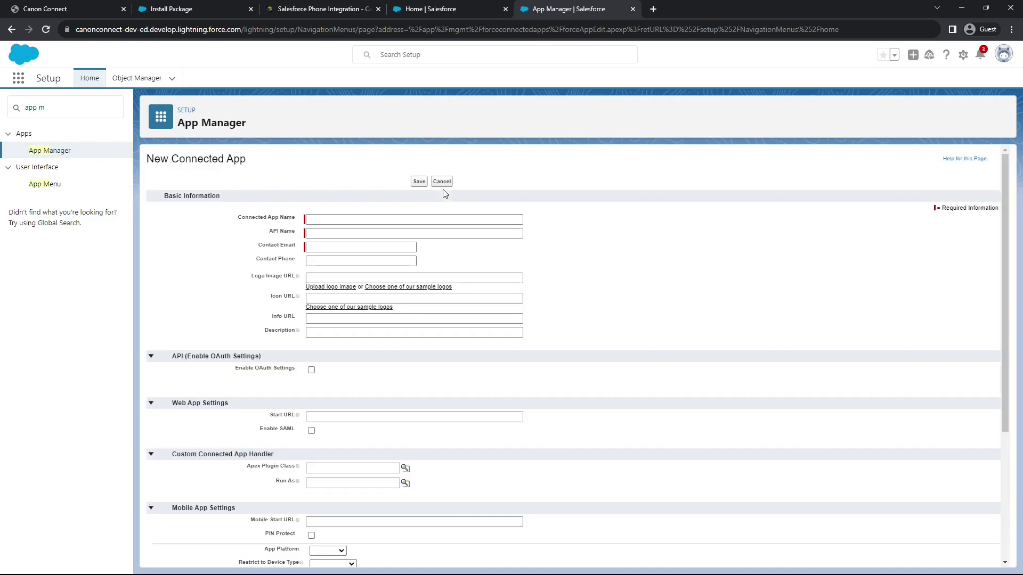
# Zoom the form in and place the integration instructions window alongside it
pyautogui.hotkey('ctrl', '+')
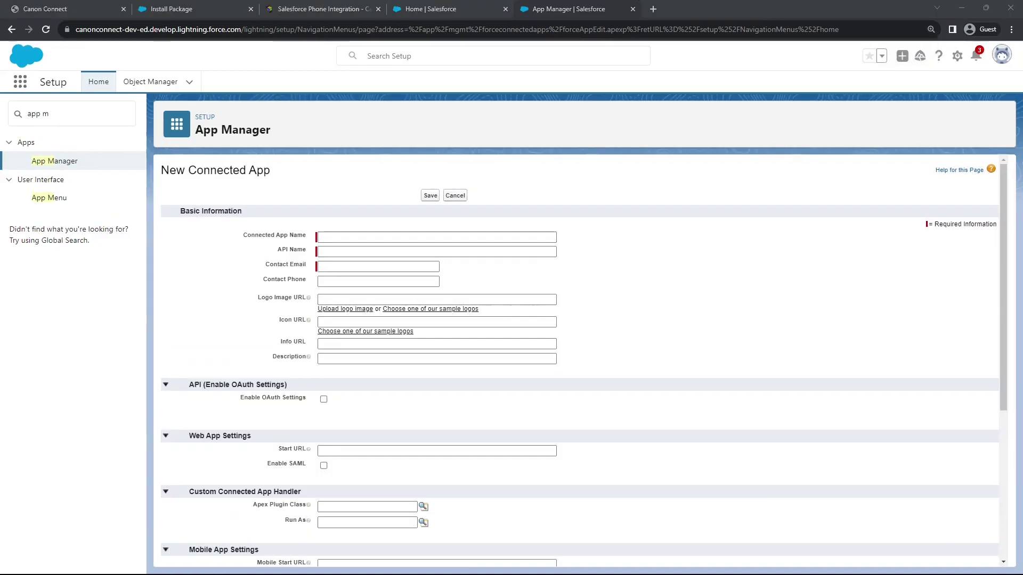
pyautogui.moveTo(0, 168); pyautogui.dragTo(466, 20)
pyautogui.scroll(-5, 422, 304)
pyautogui.scroll(4, 423, 293)
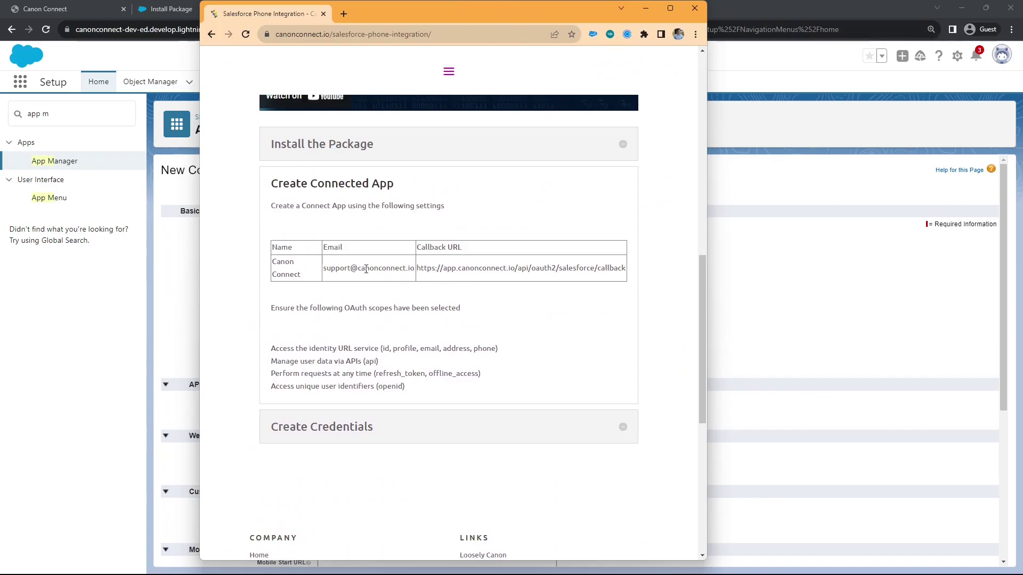
pyautogui.moveTo(242, 23); pyautogui.dragTo(0, 40)
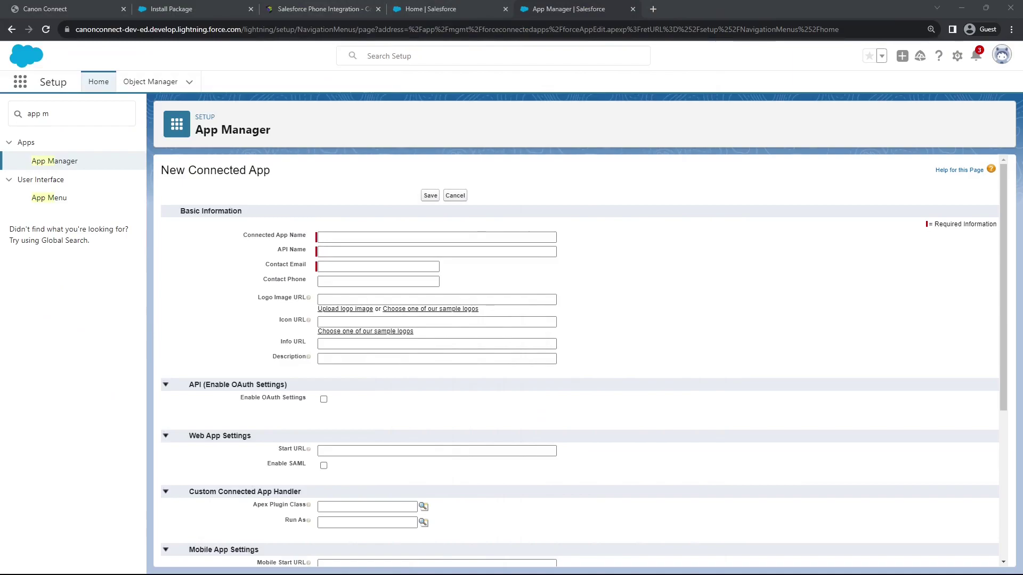
# Name the connected app 'Canon Connect' and enter the support contact e-mail
pyautogui.click(404, 238)
pyautogui.hotkey('ctrl', 'v')
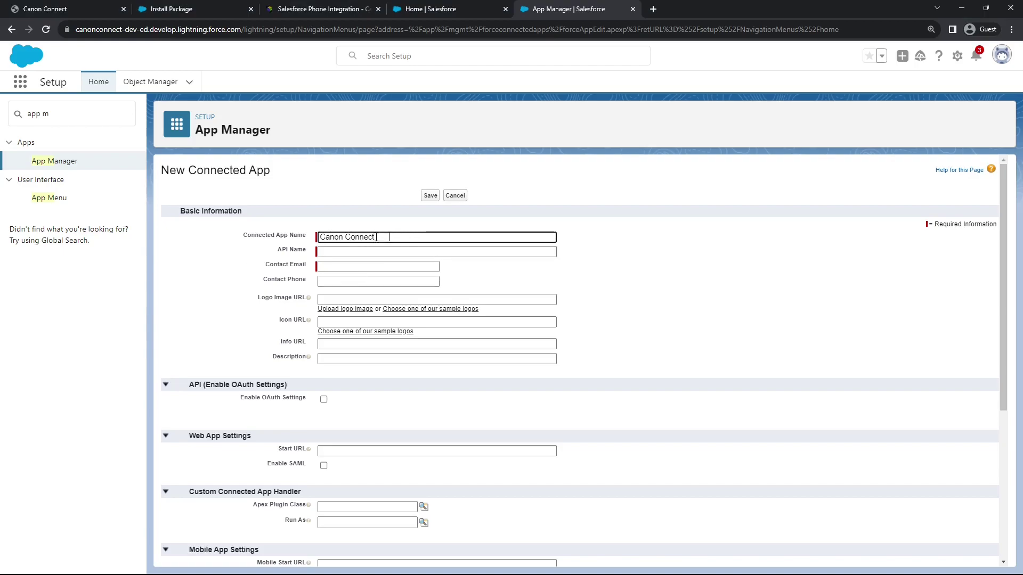
pyautogui.press('BackSpace')
pyautogui.click(343, 268)
pyautogui.click(345, 266)
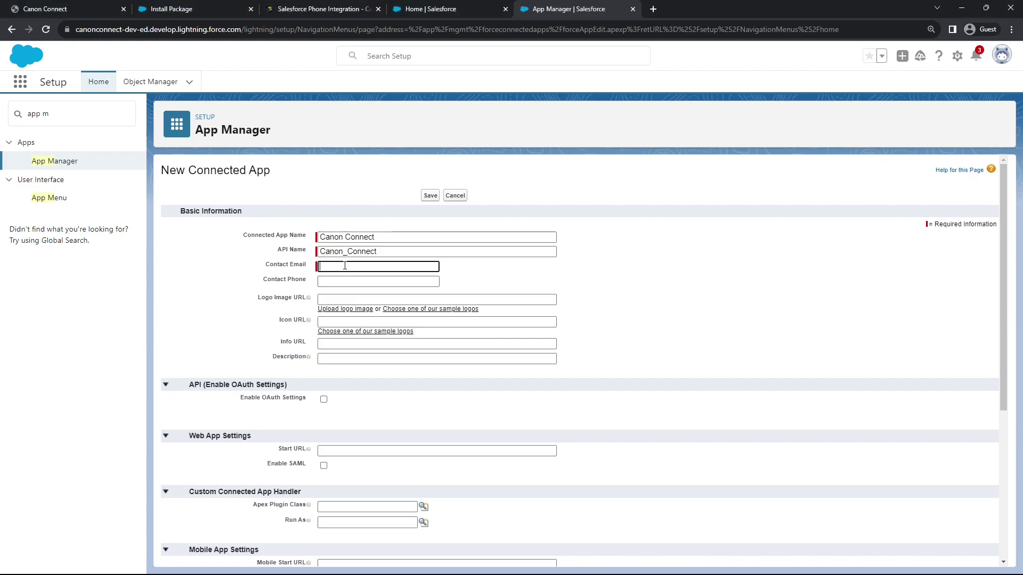
pyautogui.hotkey('ctrl', 'v')
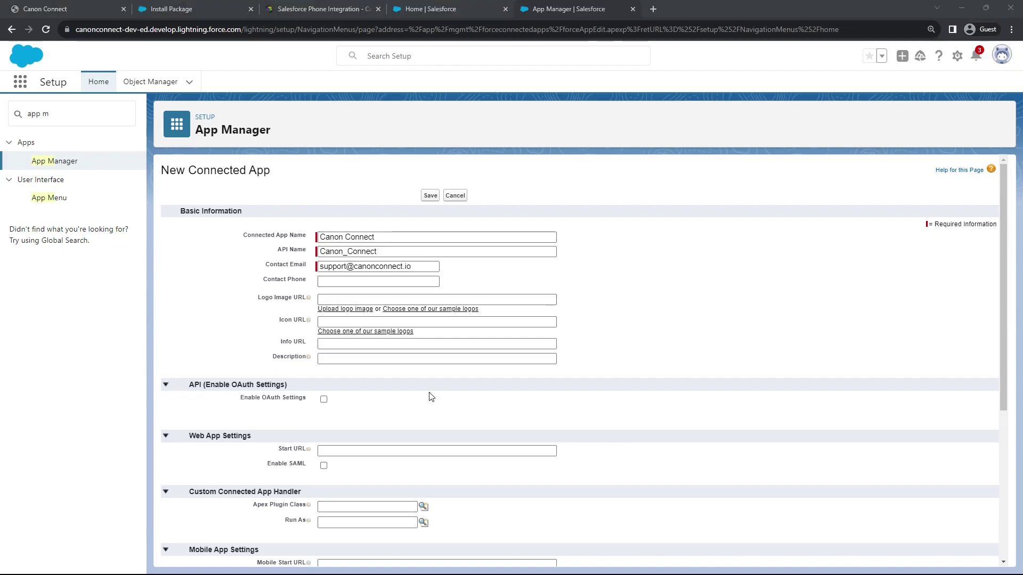
# Enable OAuth settings with the Canon Connect callback URL pointed at app-dev
pyautogui.scroll(-1, 422, 382)
pyautogui.scroll(-2, 423, 382)
pyautogui.click(323, 293)
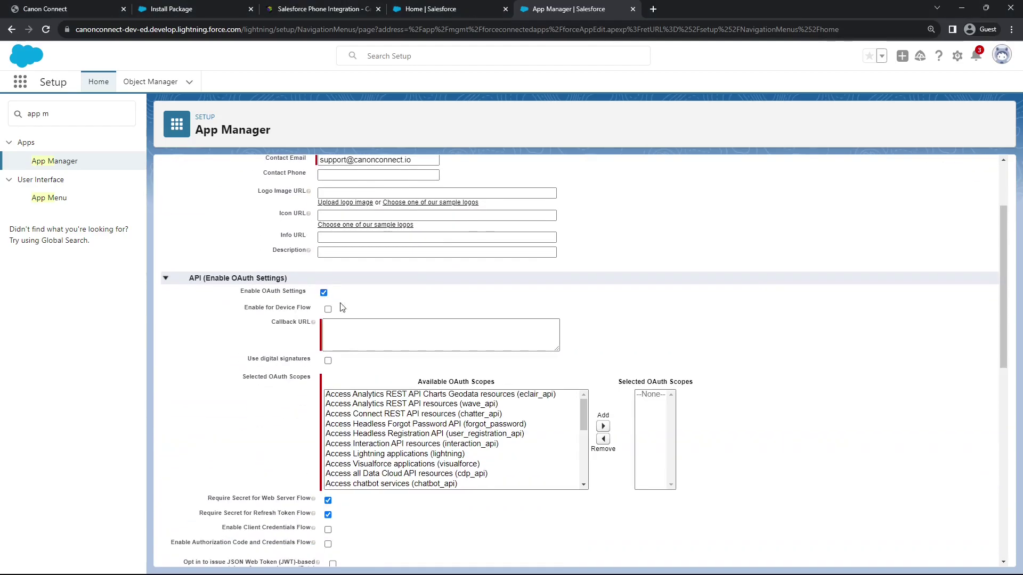
pyautogui.click(387, 334)
pyautogui.hotkey('ctrl', 'v')
pyautogui.click(354, 331)
pyautogui.write('-dev')
# Add the openid, api, refresh token and identity URL OAuth scopes
pyautogui.scroll(-2, 354, 331)
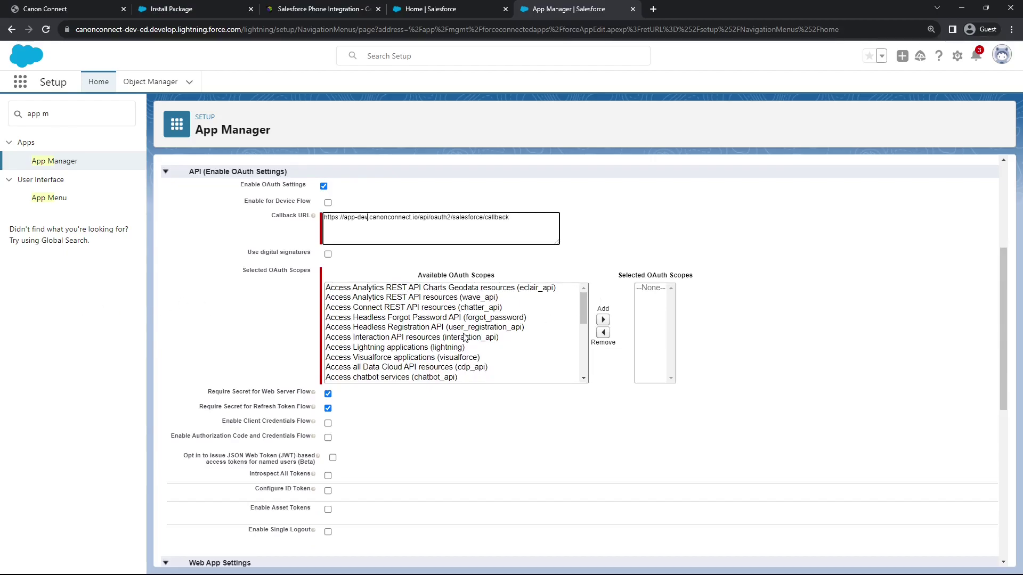
pyautogui.scroll(-2, 465, 335)
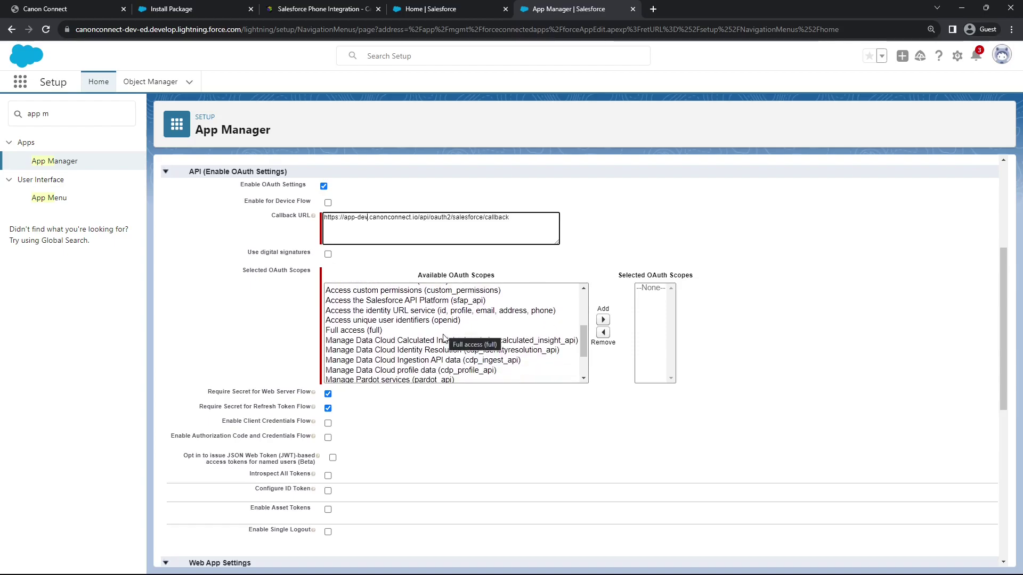
pyautogui.scroll(2, 448, 340)
pyautogui.click(433, 373)
pyautogui.click(602, 319)
pyautogui.scroll(-3, 458, 339)
pyautogui.click(428, 338)
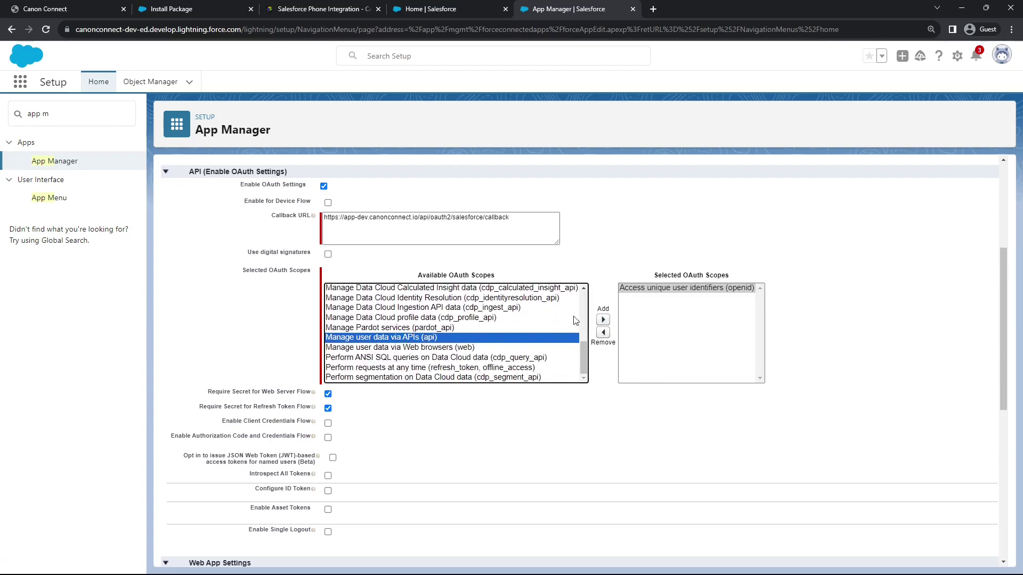
pyautogui.click(602, 319)
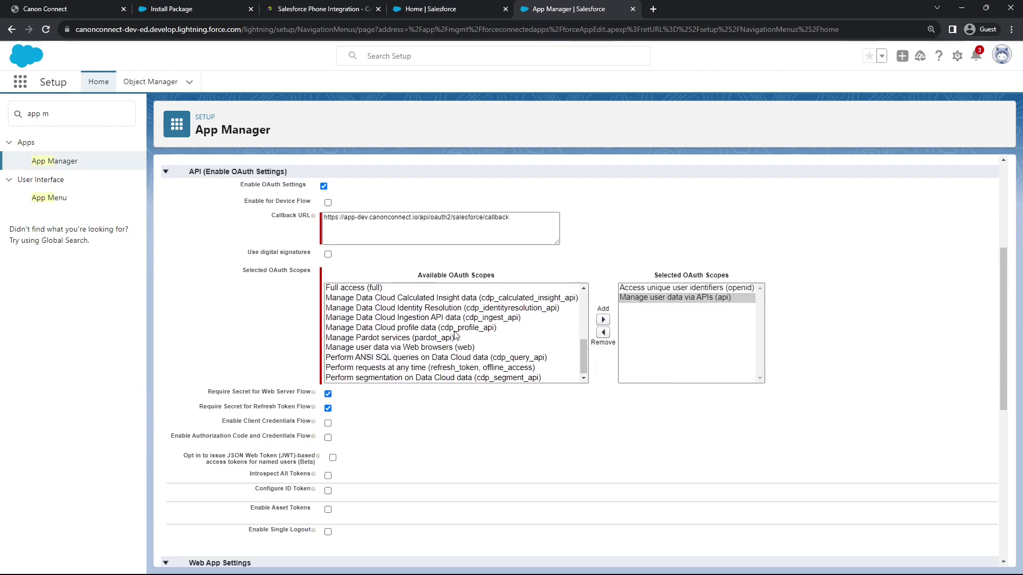
pyautogui.click(485, 368)
pyautogui.click(602, 321)
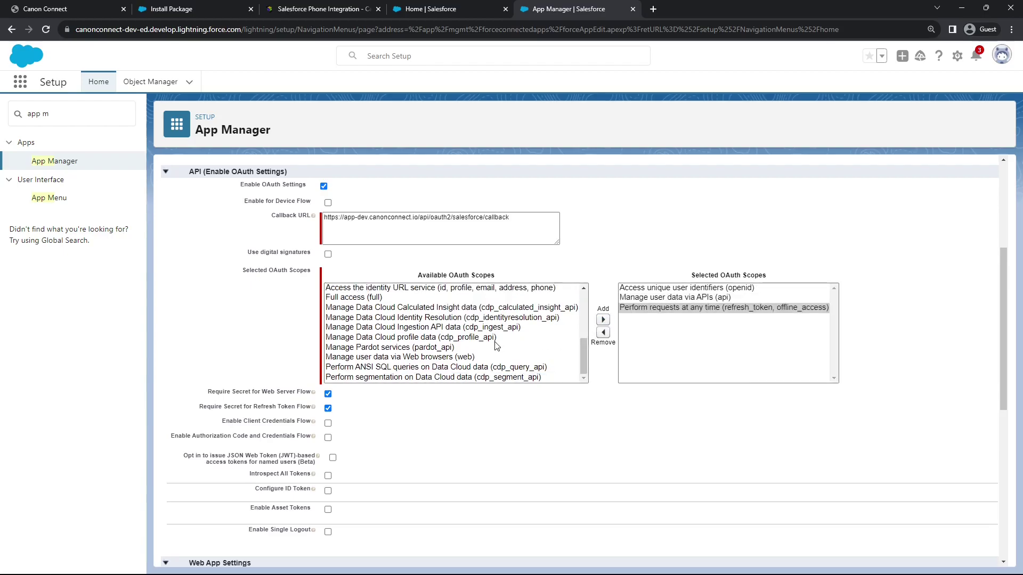
pyautogui.scroll(2, 490, 346)
pyautogui.click(481, 343)
pyautogui.click(602, 320)
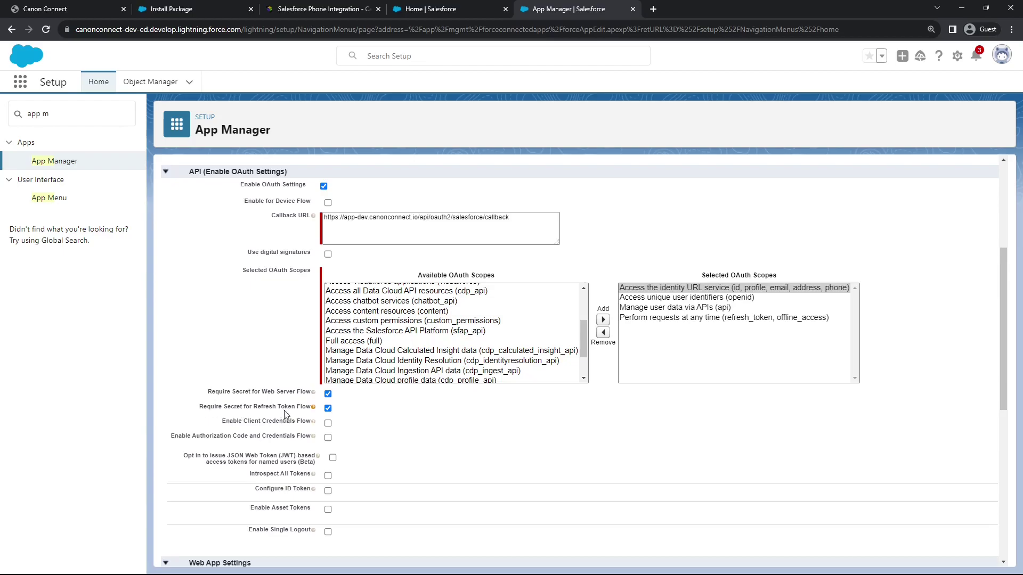
# Turn off Require Secret for Refresh Token Flow and save the connected app
pyautogui.click(327, 408)
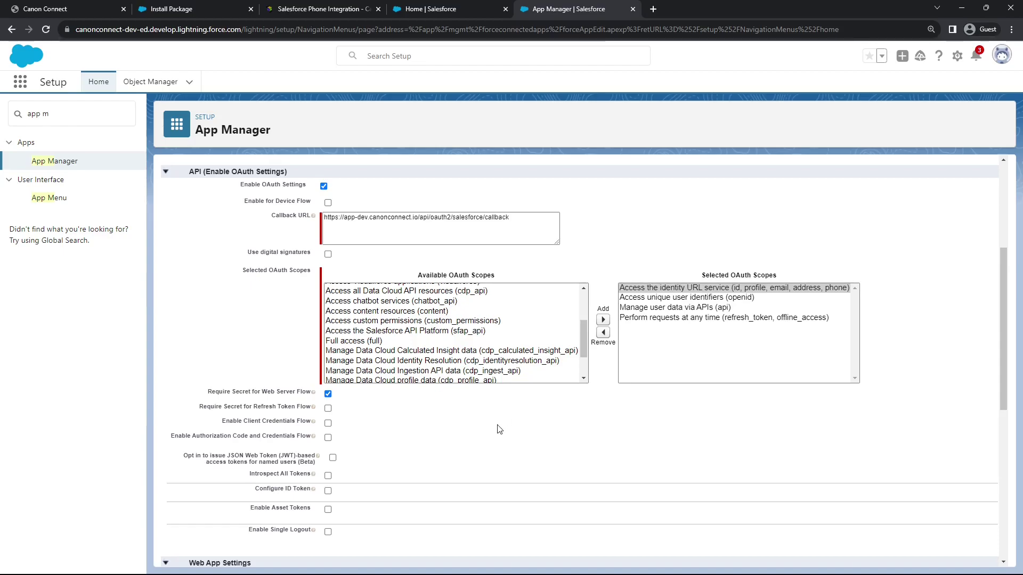
pyautogui.scroll(-7, 553, 445)
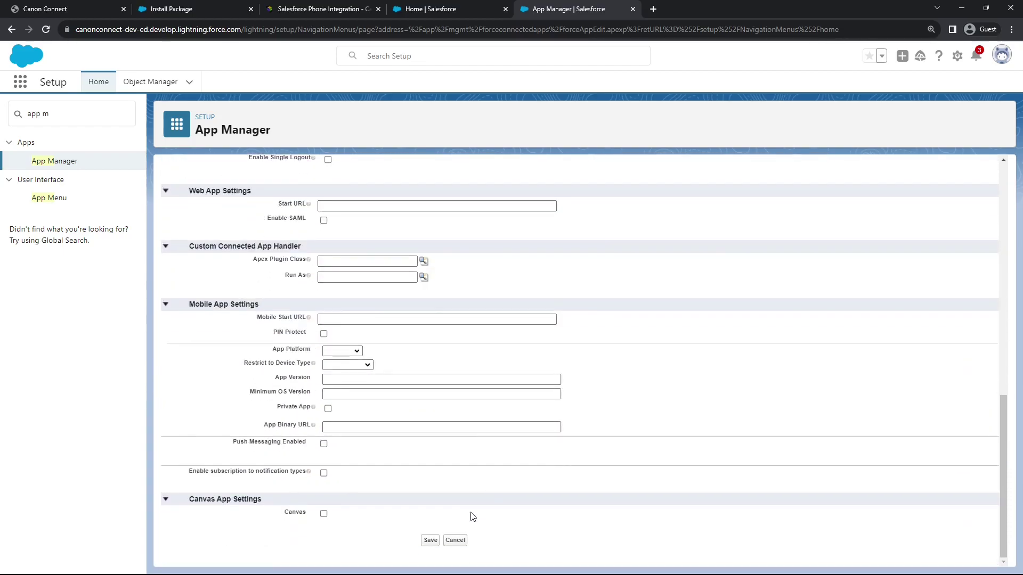
pyautogui.click(429, 540)
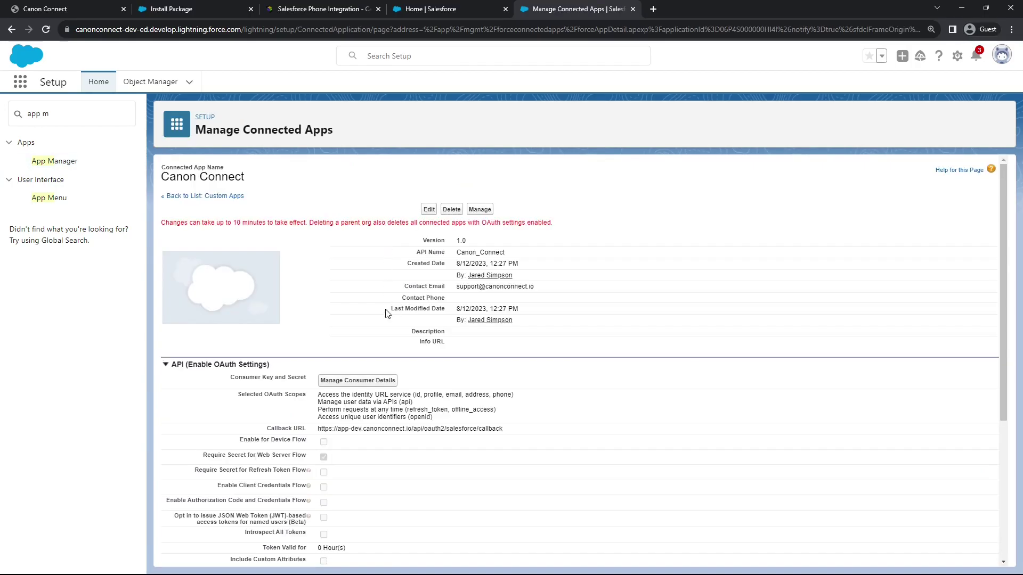
# Copy the Canon Connect app's consumer key into the Client ID field of Canon Connect's setup form
pyautogui.scroll(-1, 388, 313)
pyautogui.click(361, 329)
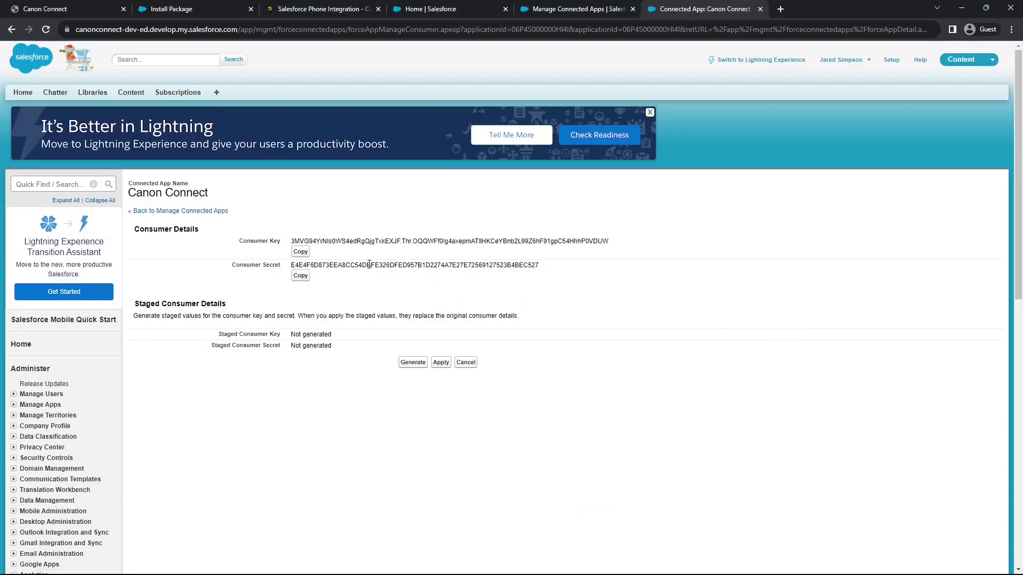
pyautogui.click(302, 252)
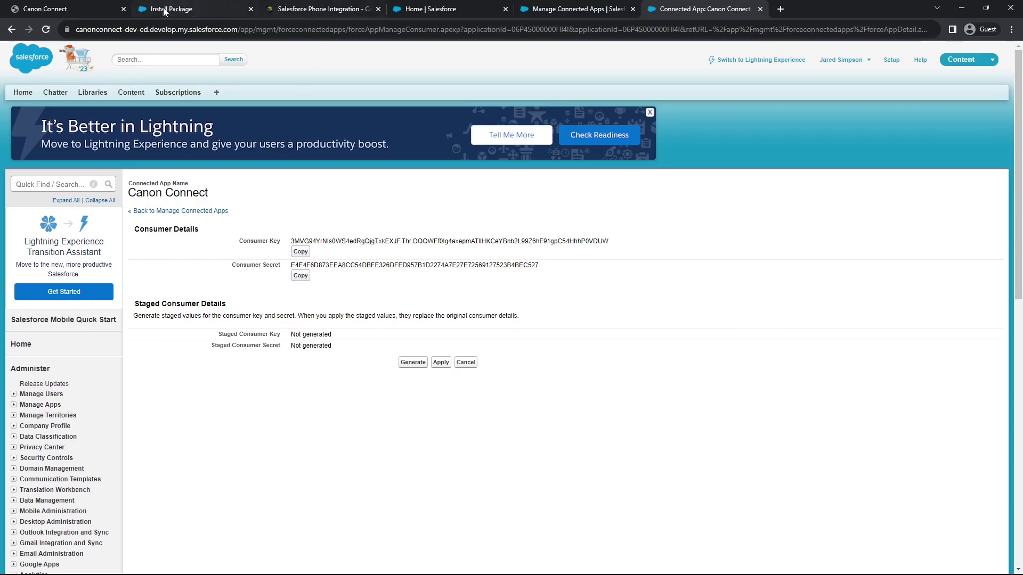
pyautogui.click(53, 10)
pyautogui.click(322, 320)
# Fill in the Client ID and Client Secret, set the Login URL to test.salesforce.com, and create the credentials record
pyautogui.hotkey('ctrl', 'v')
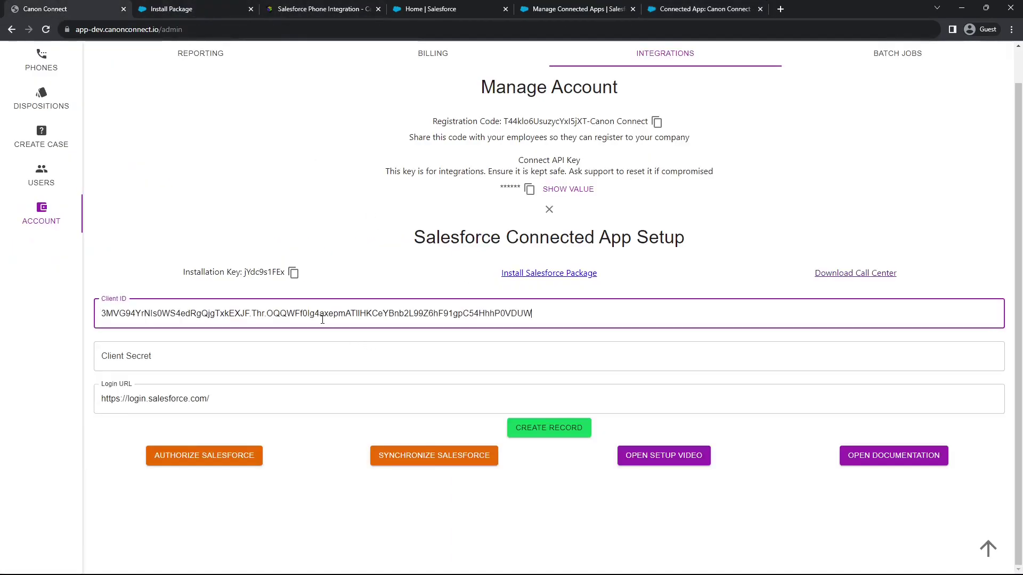
pyautogui.click(694, 11)
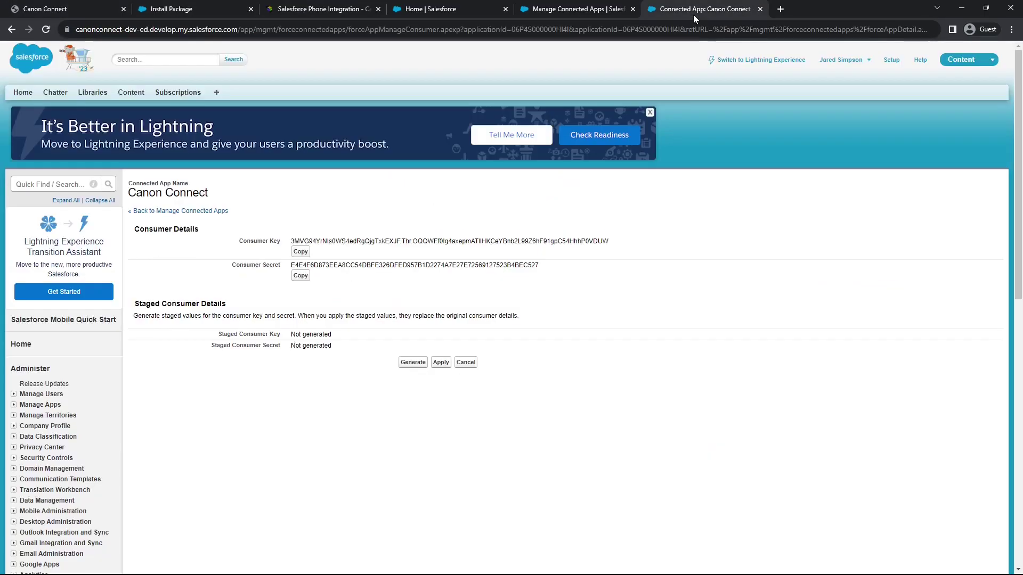
pyautogui.click(303, 276)
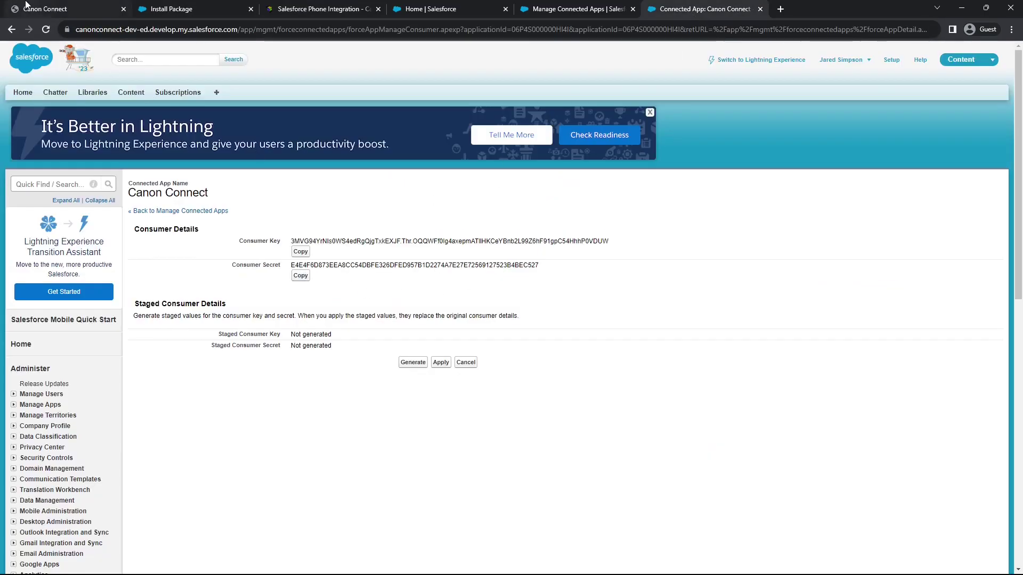
pyautogui.click(45, 9)
pyautogui.click(178, 343)
pyautogui.hotkey('ctrl', 'v')
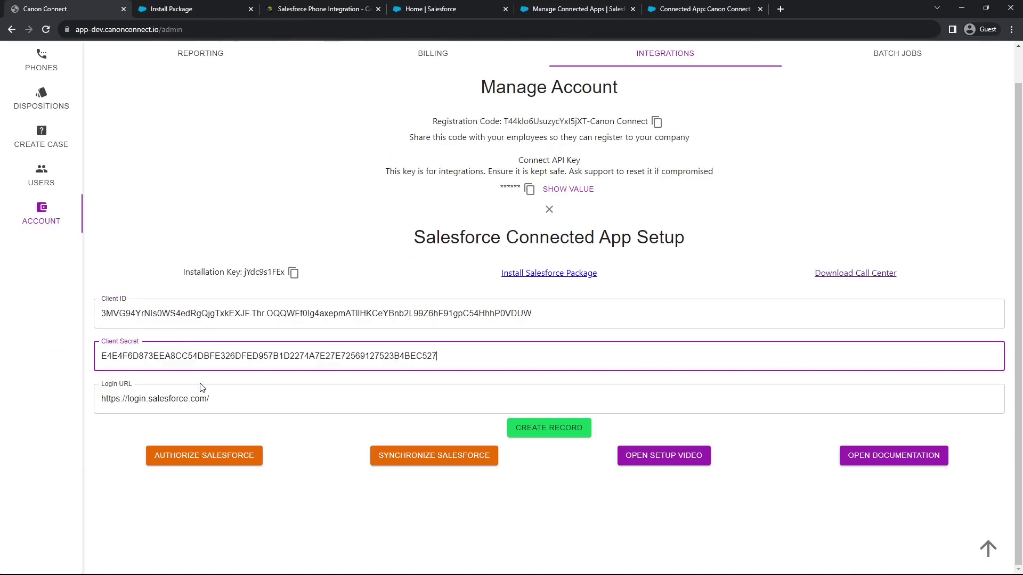
pyautogui.doubleClick(121, 398)
pyautogui.write('test')
pyautogui.click(549, 433)
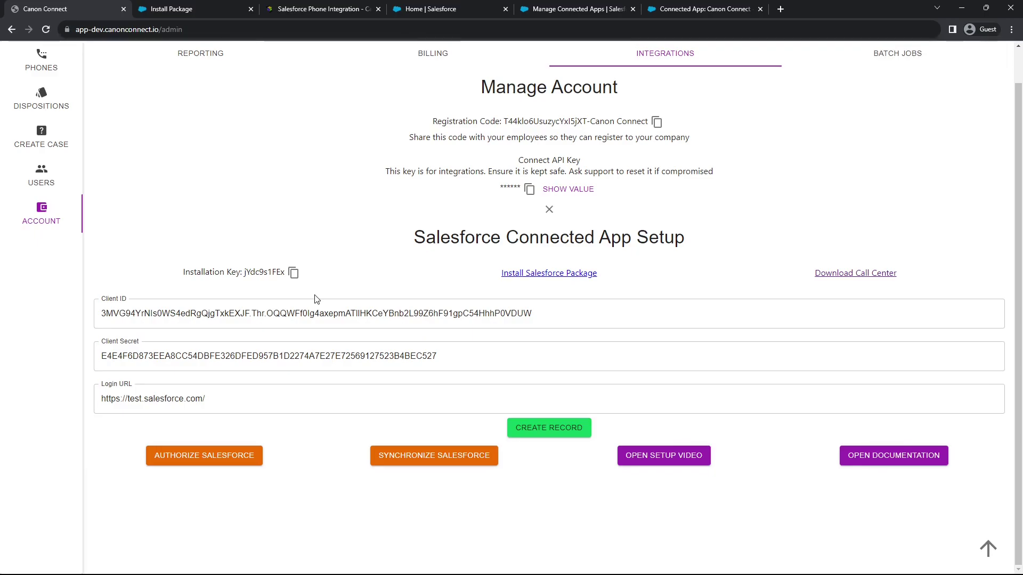
# Download the call center file CanonConnectCti.xml to Downloads
pyautogui.click(847, 278)
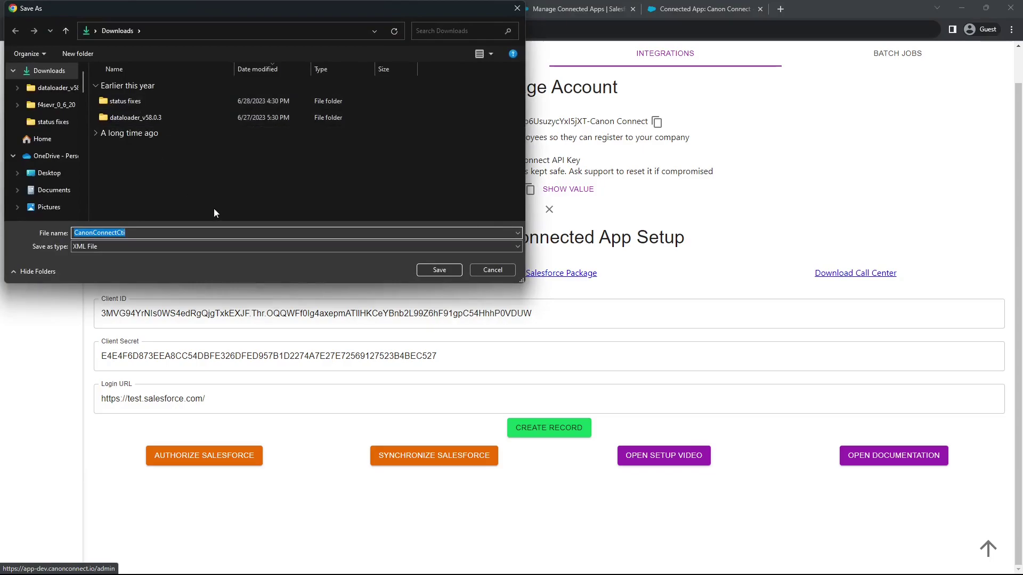
pyautogui.click(440, 270)
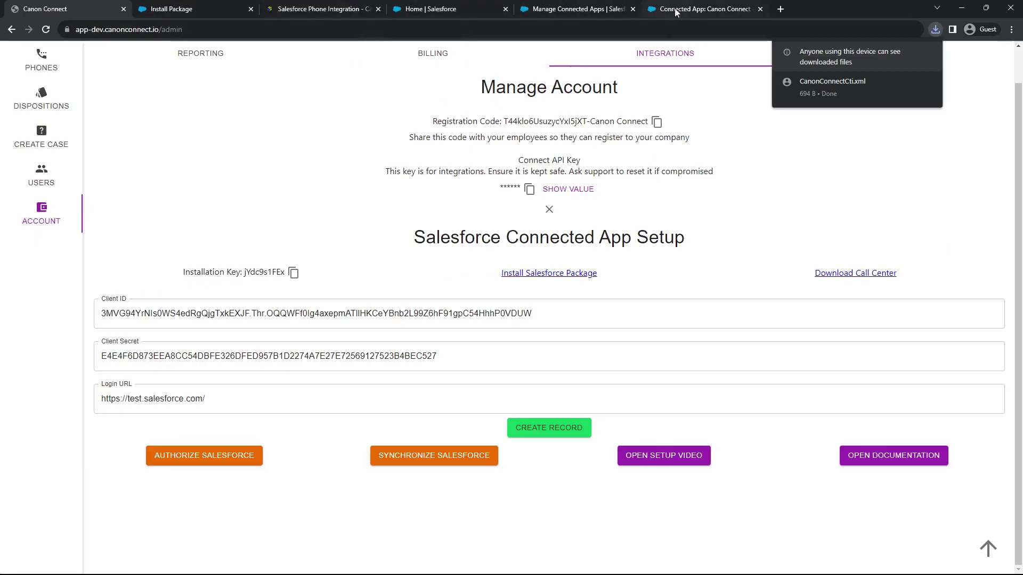
pyautogui.click(589, 9)
# Find Call Centers via Quick Find 'call' and import a call center from CanonConnectCti.xml
pyautogui.click(89, 114)
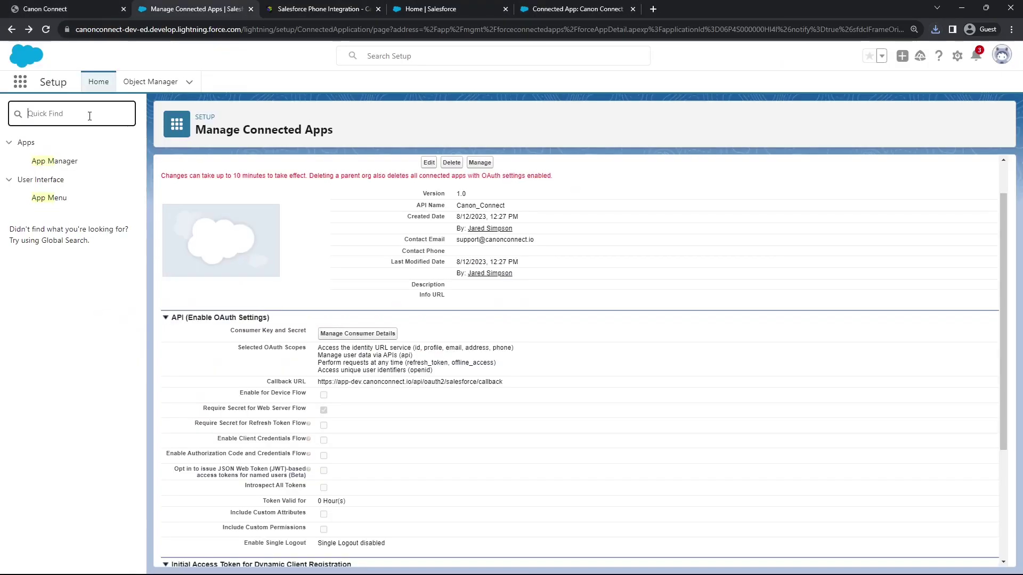
pyautogui.write('ca')
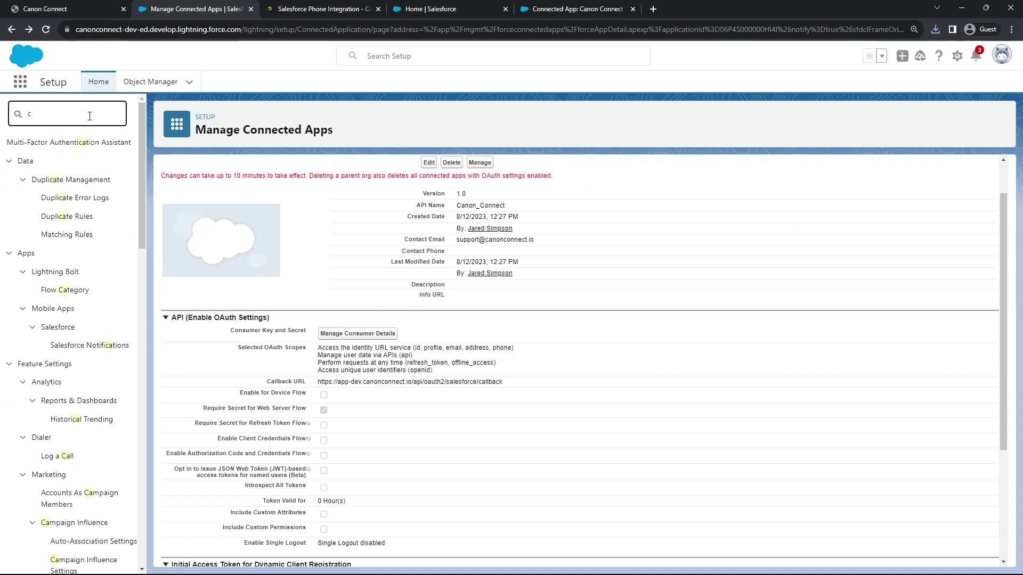
pyautogui.press('BackSpace')
pyautogui.press('BackSpace')
pyautogui.write('call')
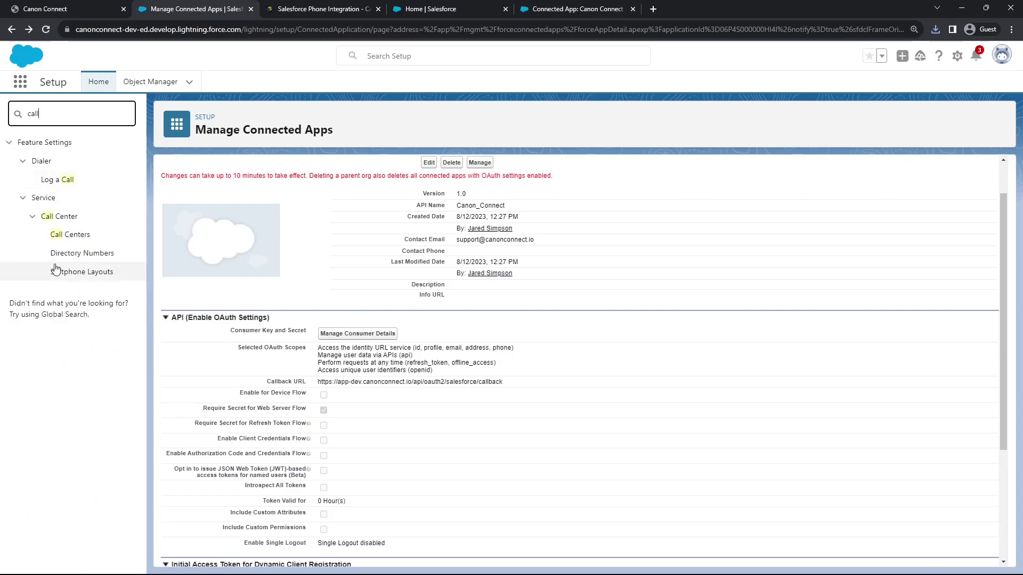
pyautogui.click(90, 236)
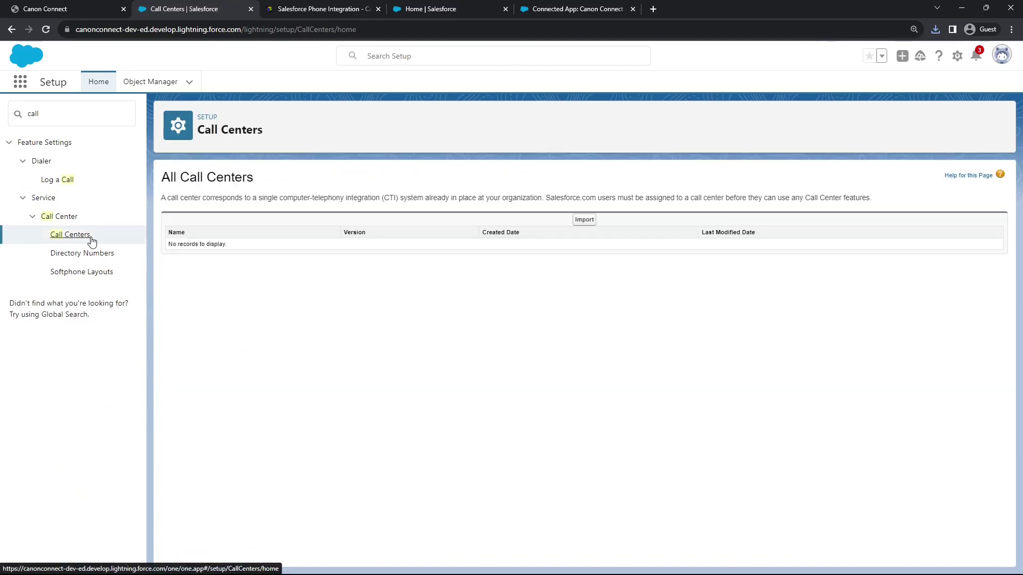
pyautogui.click(578, 220)
pyautogui.click(346, 265)
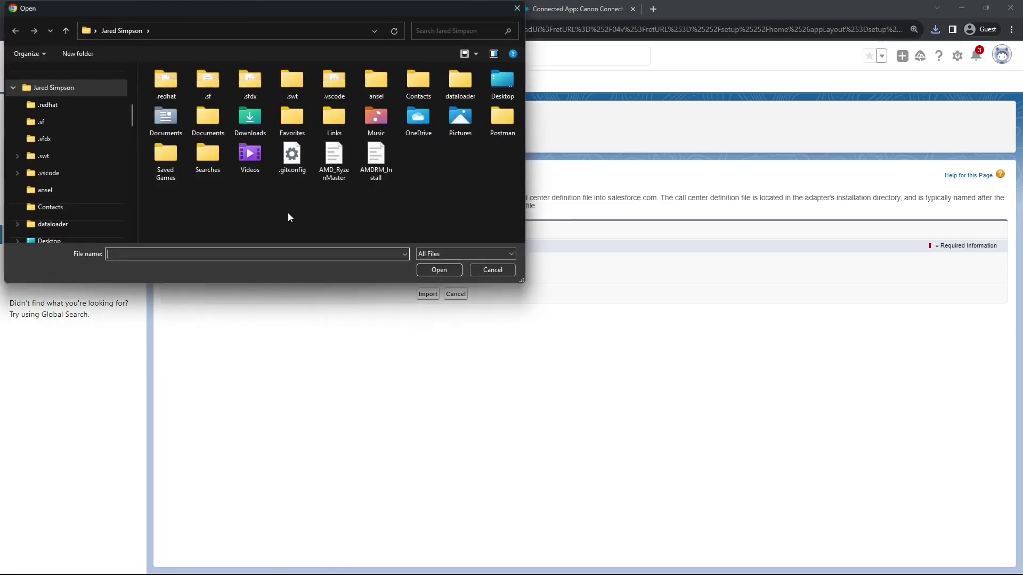
pyautogui.click(433, 268)
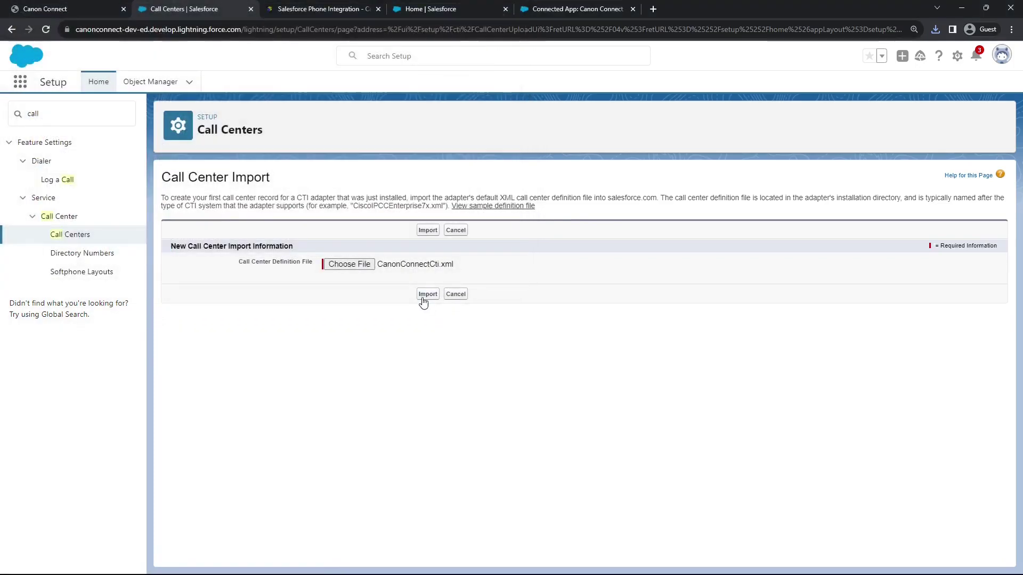
pyautogui.click(425, 297)
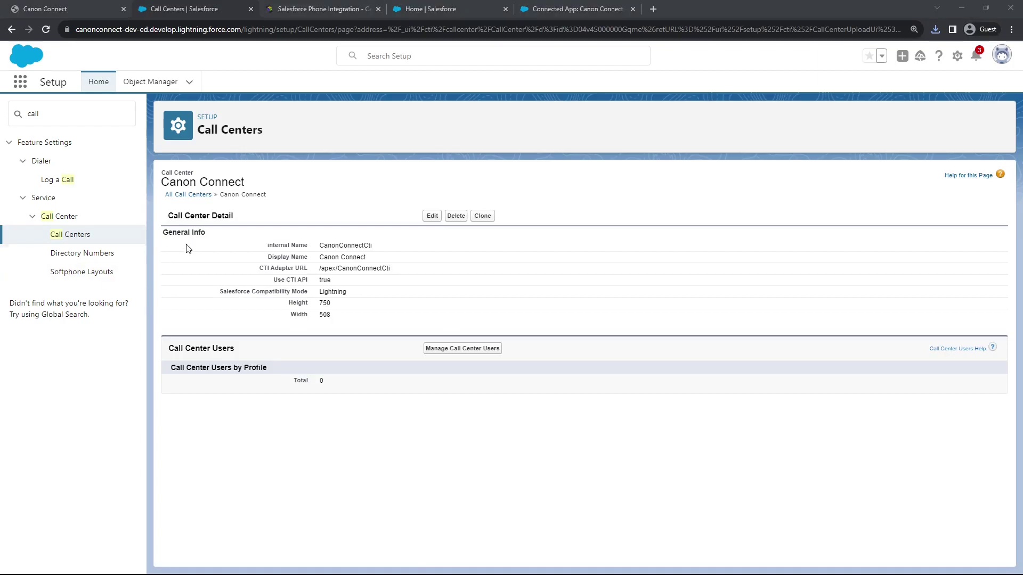
pyautogui.click(78, 111)
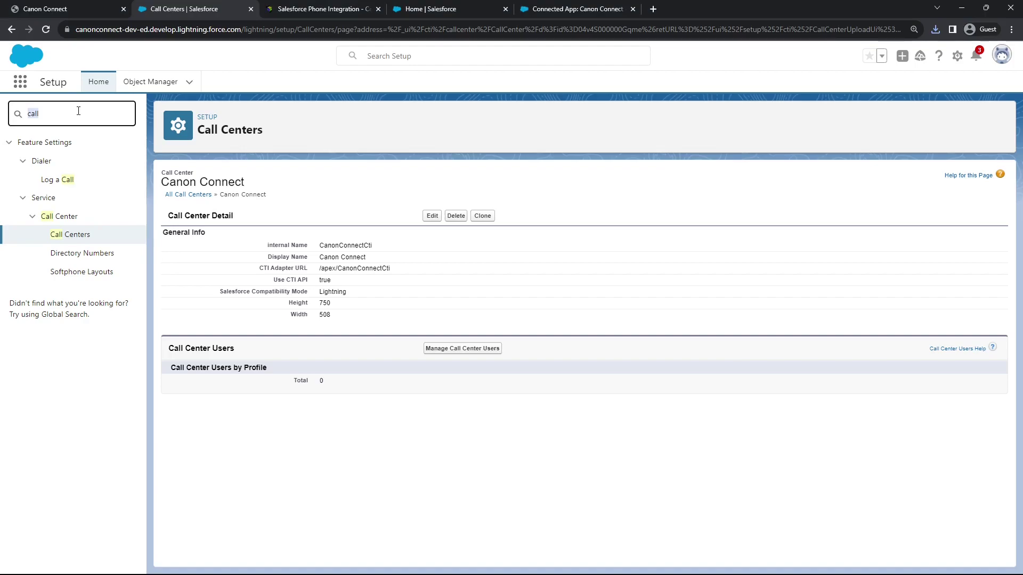
# Open Named Credentials and start a new external credential
pyautogui.write('named')
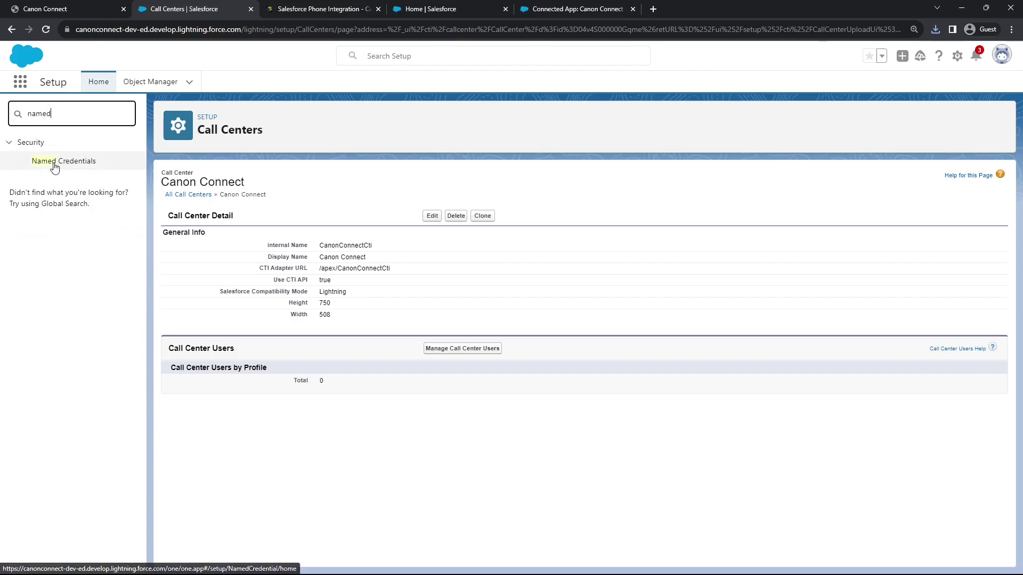
pyautogui.click(54, 167)
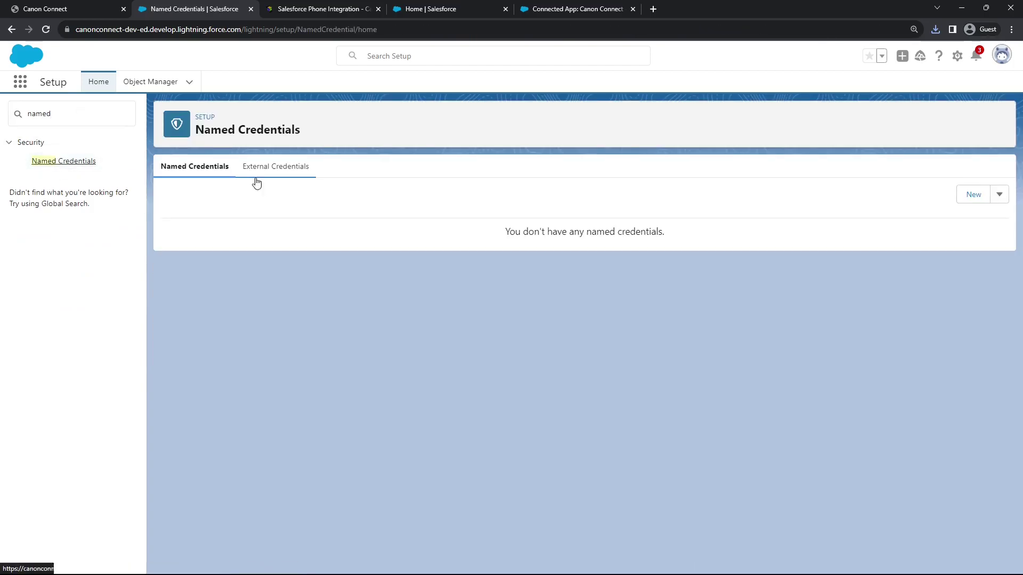
pyautogui.click(274, 169)
pyautogui.click(985, 195)
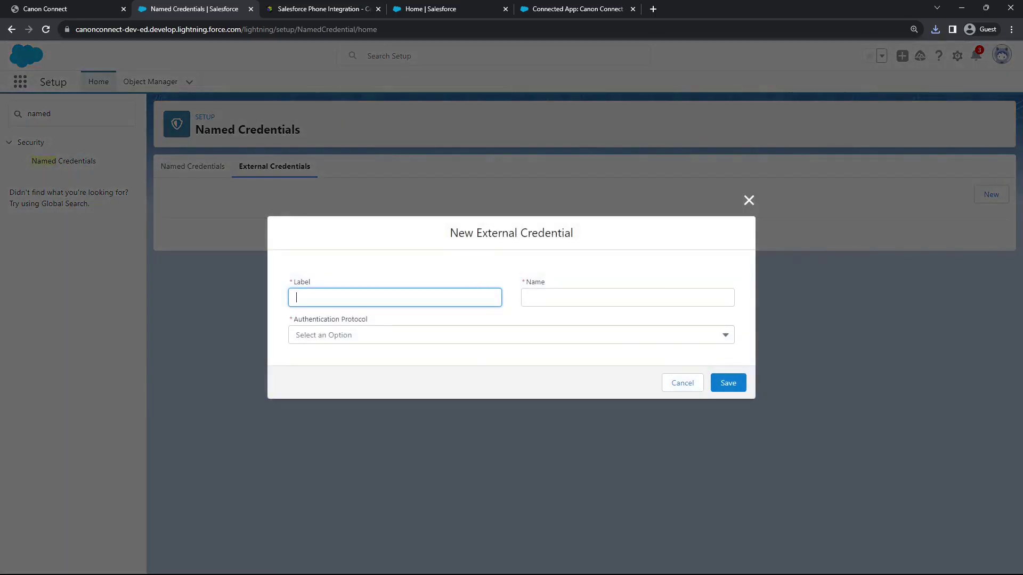
pyautogui.hotkey('alt', 'Tab')
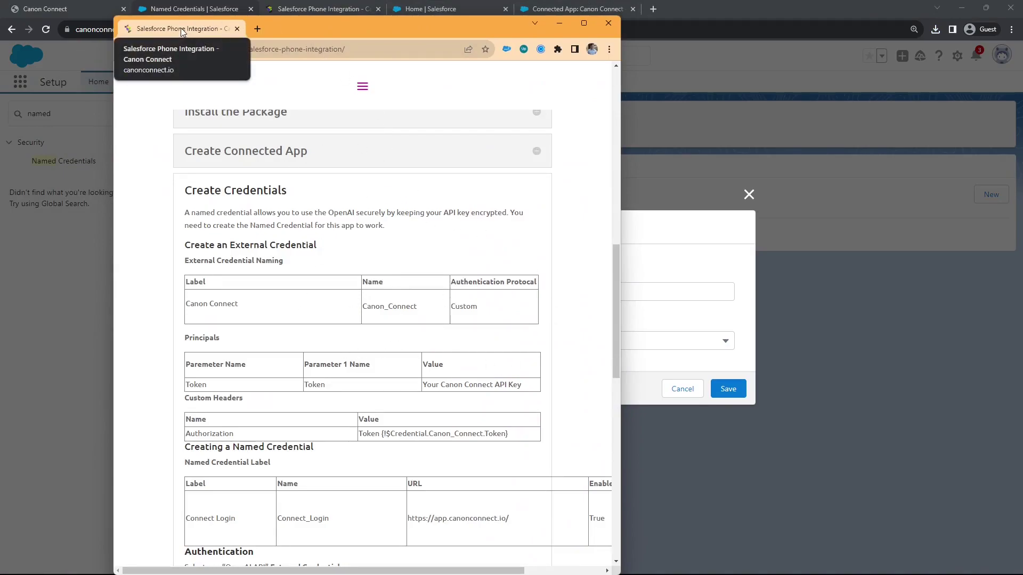
pyautogui.moveTo(181, 28); pyautogui.dragTo(0, 64)
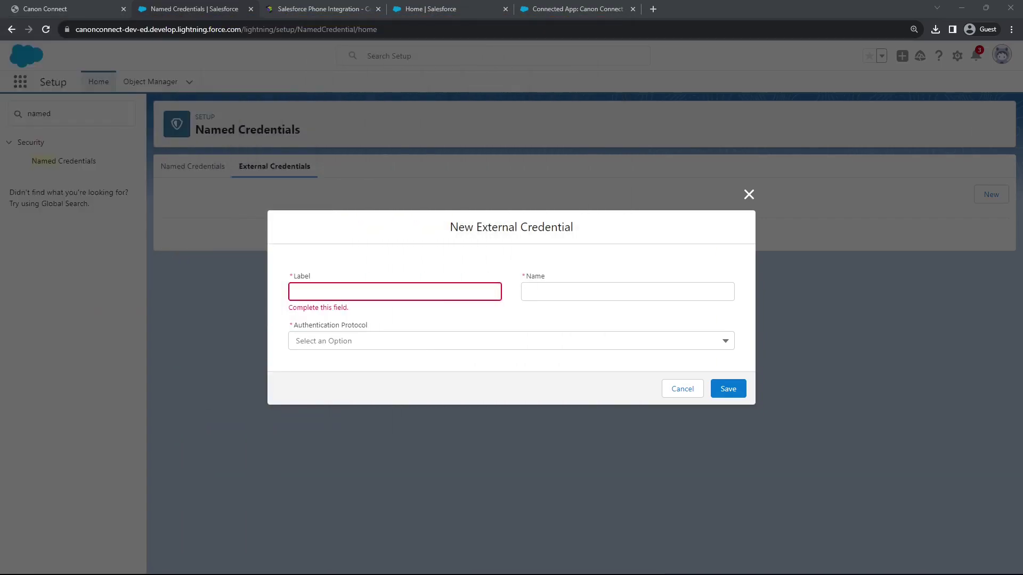
# Enter label Canon Connect and name Canon_Connect, choose Custom authentication, and save
pyautogui.click(361, 292)
pyautogui.write('Canon Connect')
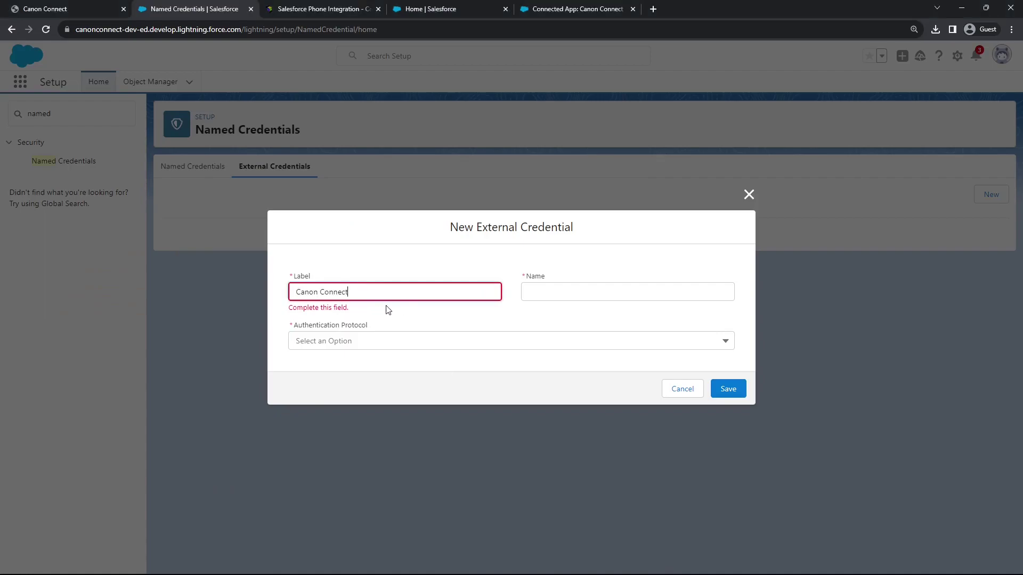
pyautogui.click(463, 330)
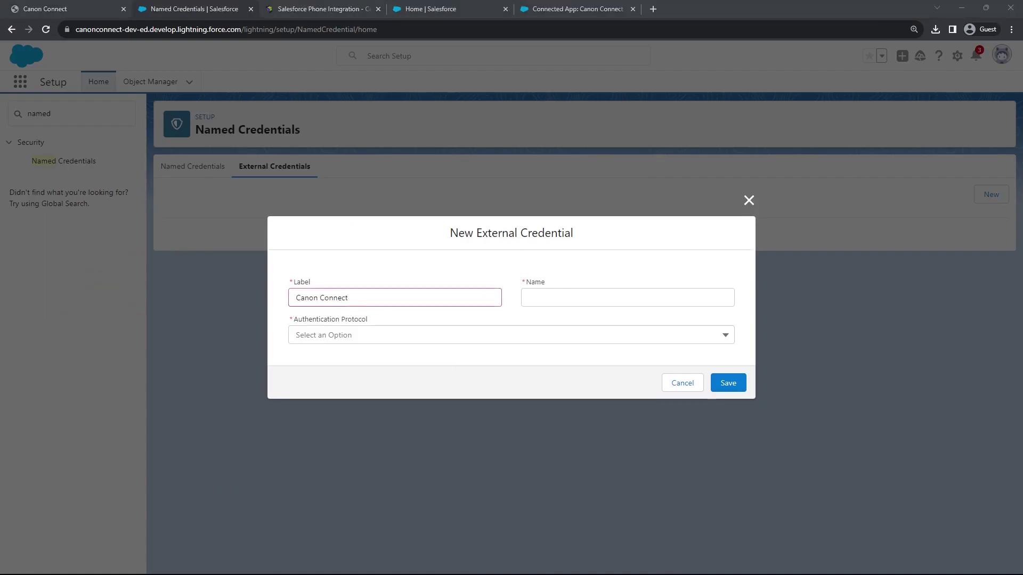
pyautogui.click(607, 298)
pyautogui.write('Canon_Connect')
pyautogui.click(421, 333)
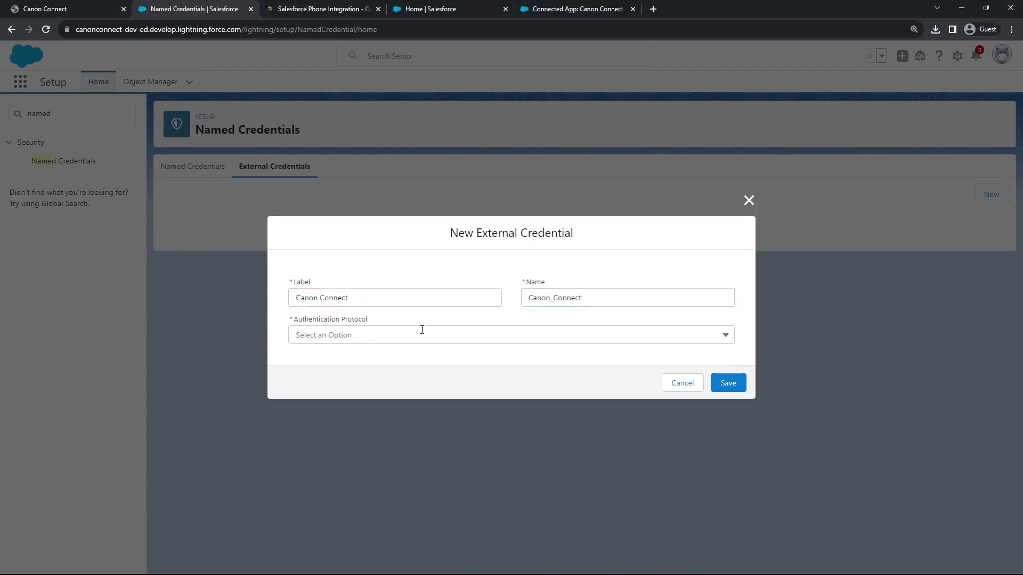
pyautogui.click(356, 400)
pyautogui.click(728, 383)
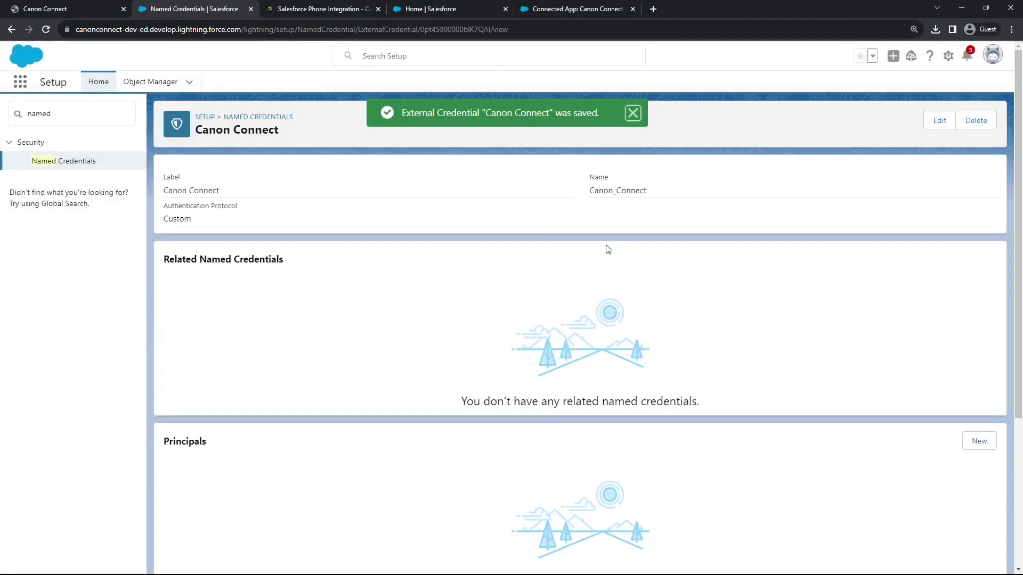
pyautogui.scroll(-4, 613, 281)
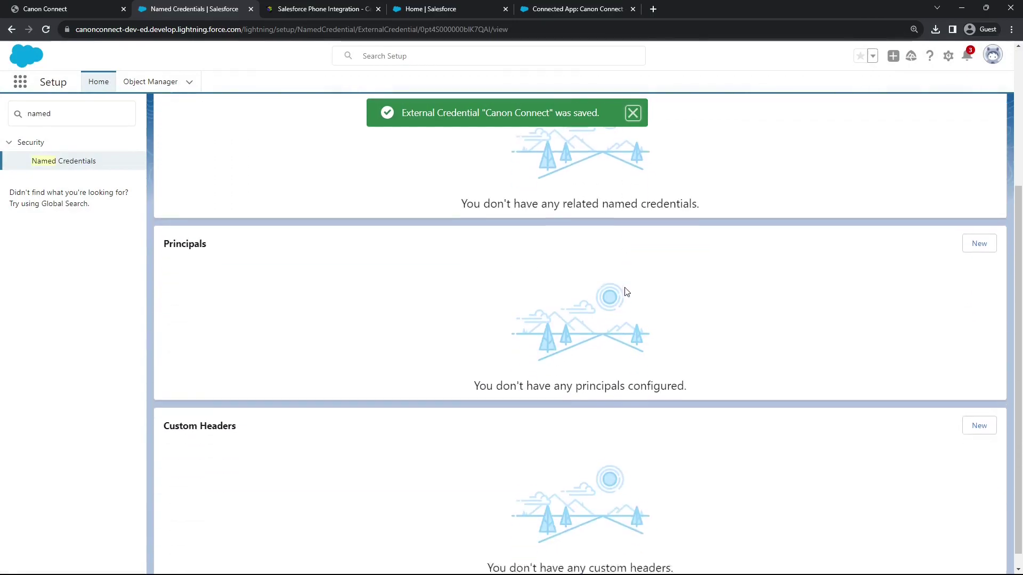
# Add a principal with parameter name Token and an authentication parameter named Token
pyautogui.click(979, 228)
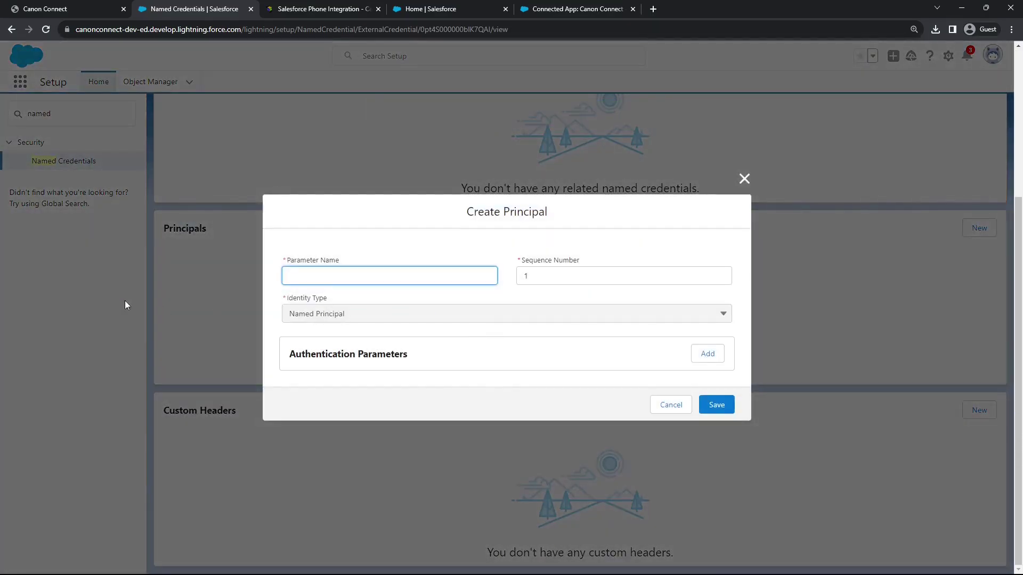
pyautogui.hotkey('alt', 'Tab')
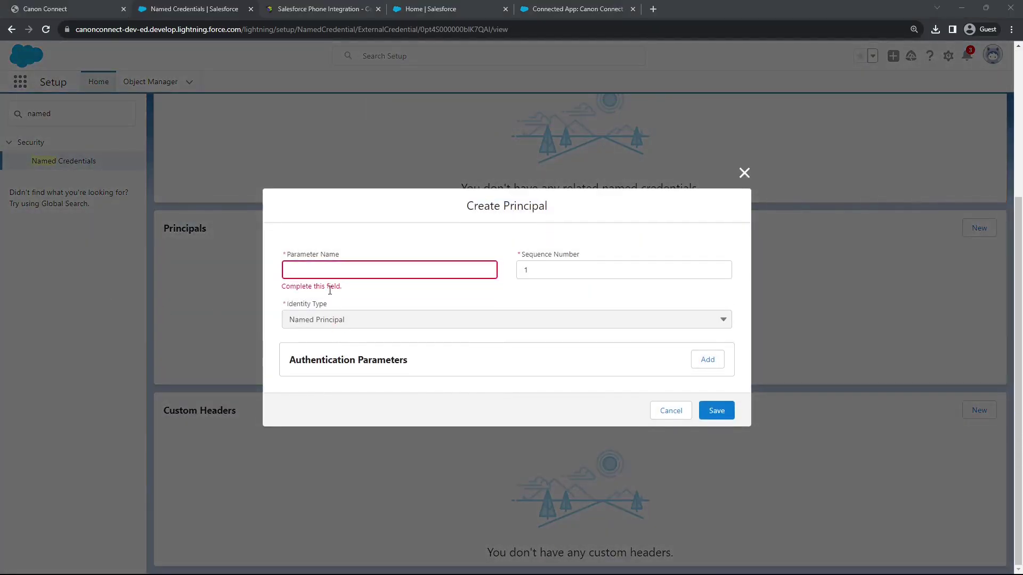
pyautogui.hotkey('alt', 'Tab')
pyautogui.write('Token')
pyautogui.click(707, 360)
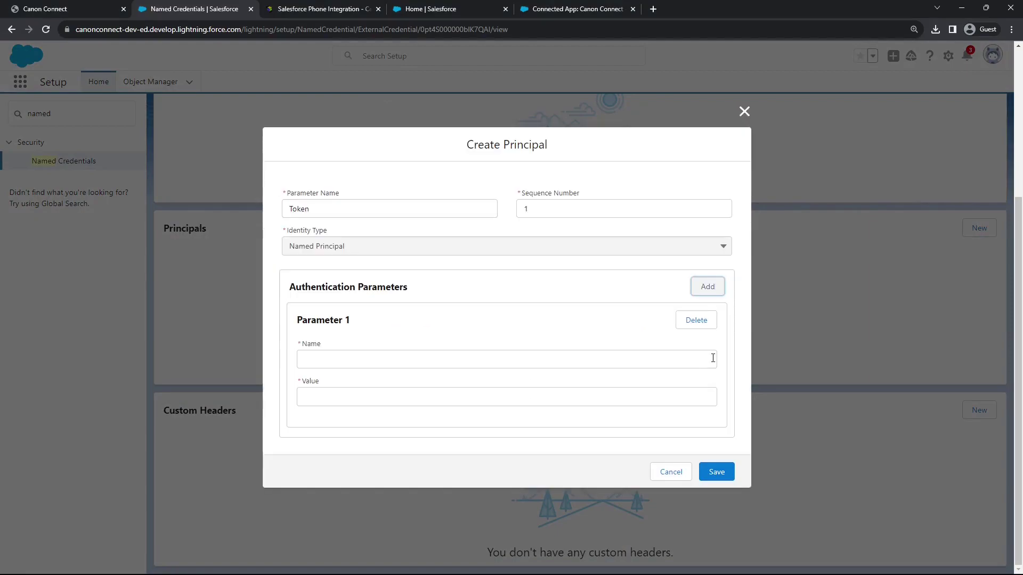
pyautogui.click(390, 359)
pyautogui.hotkey('ctrl', 'v')
pyautogui.click(398, 392)
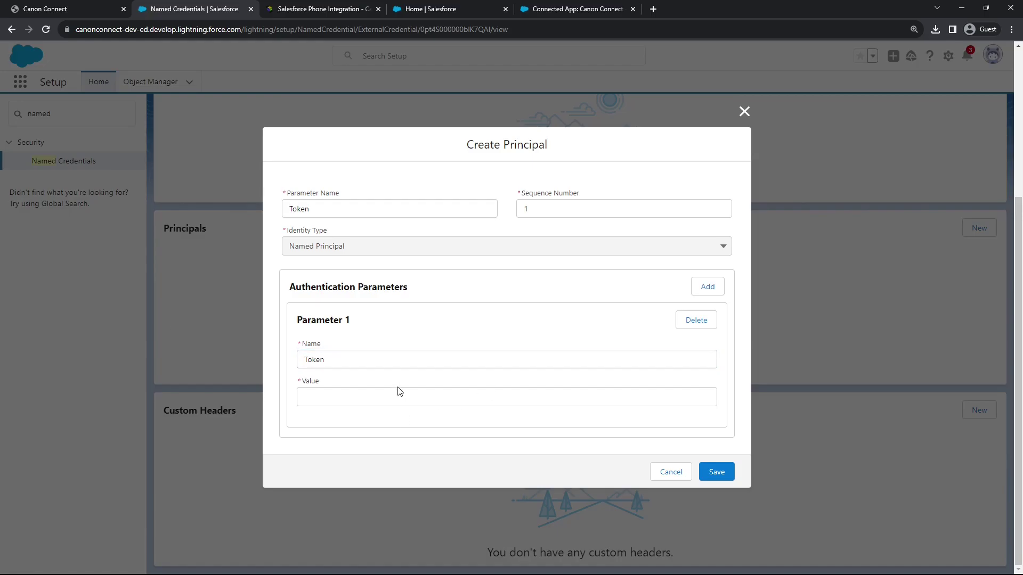
# Copy the Canon Connect API key into the parameter value and save the principal
pyautogui.click(45, 9)
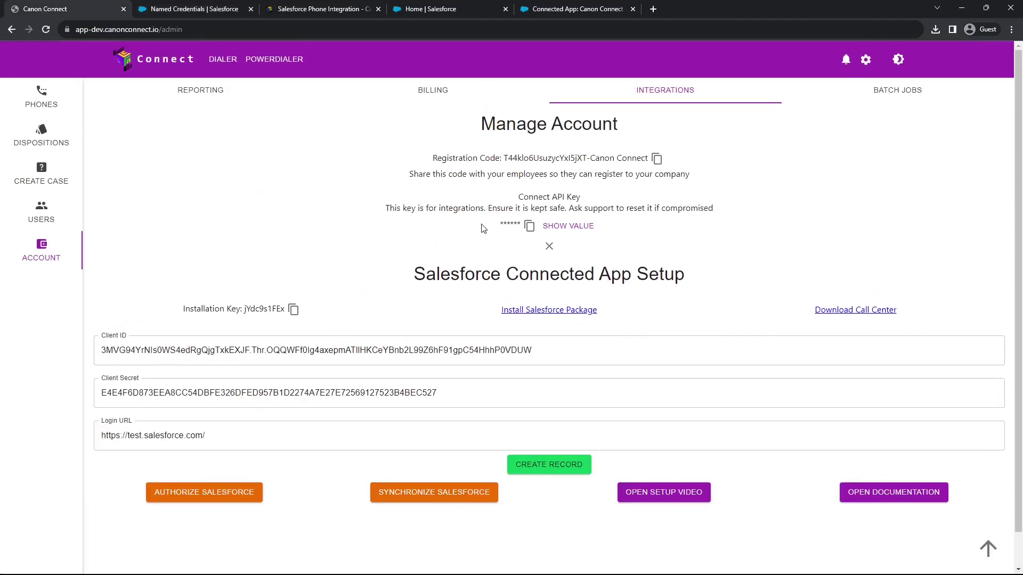
pyautogui.click(531, 227)
pyautogui.click(196, 9)
pyautogui.click(402, 393)
pyautogui.hotkey('ctrl', 'v')
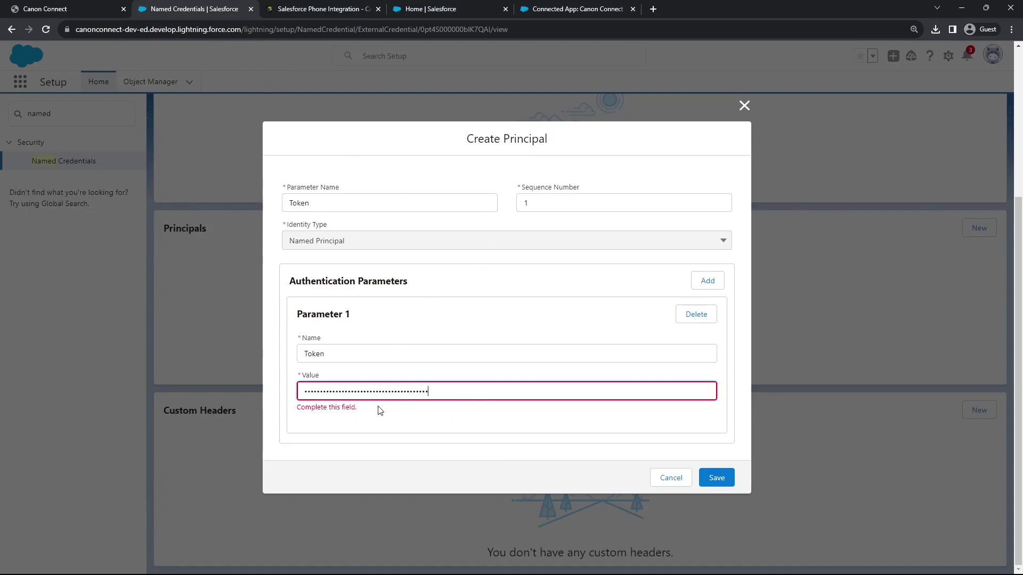
pyautogui.click(720, 480)
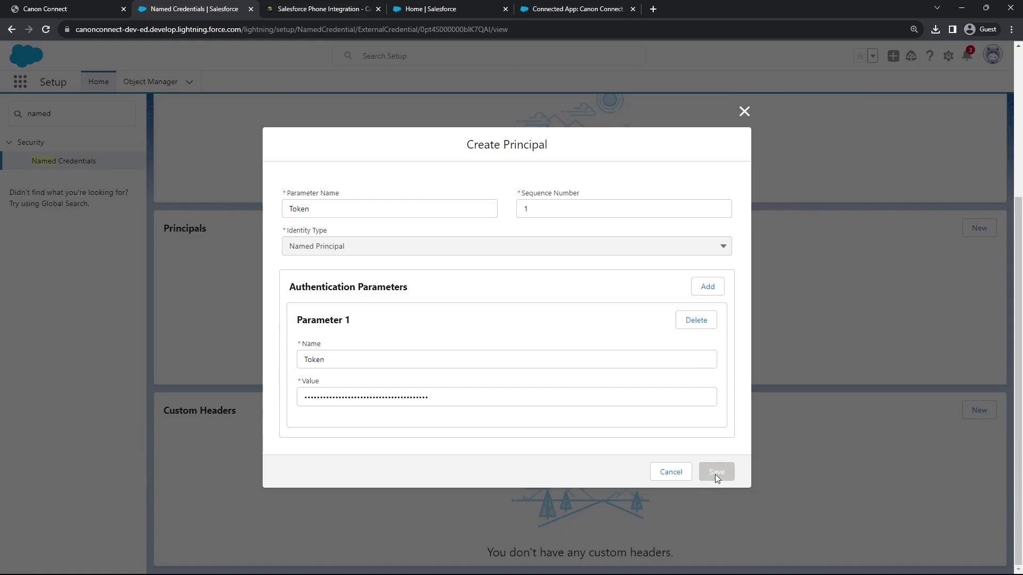
pyautogui.scroll(-2, 680, 288)
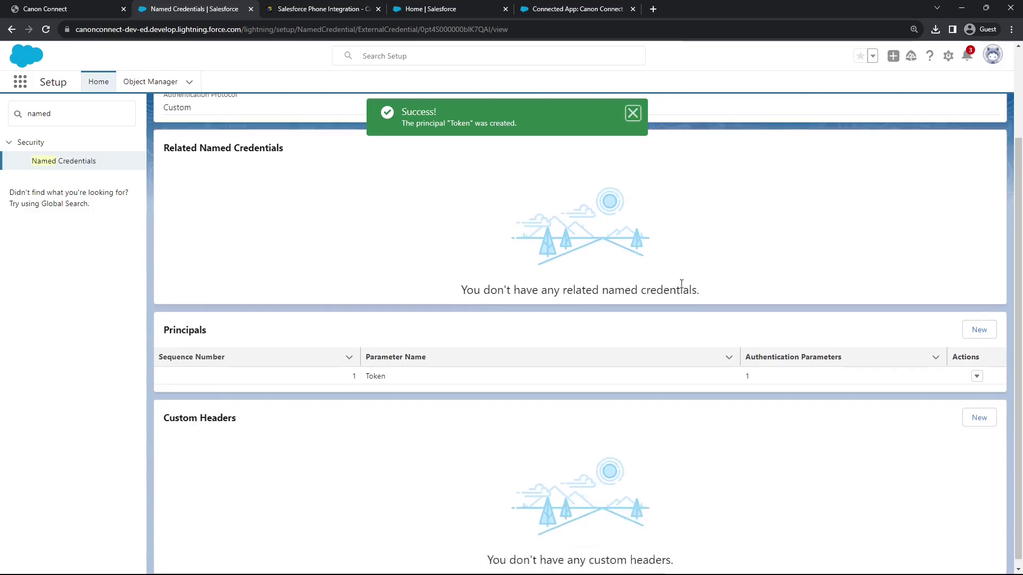
# Add an Authorization custom header with value Token {!$Credential.Canon_Connect.Token} and save it
pyautogui.click(983, 413)
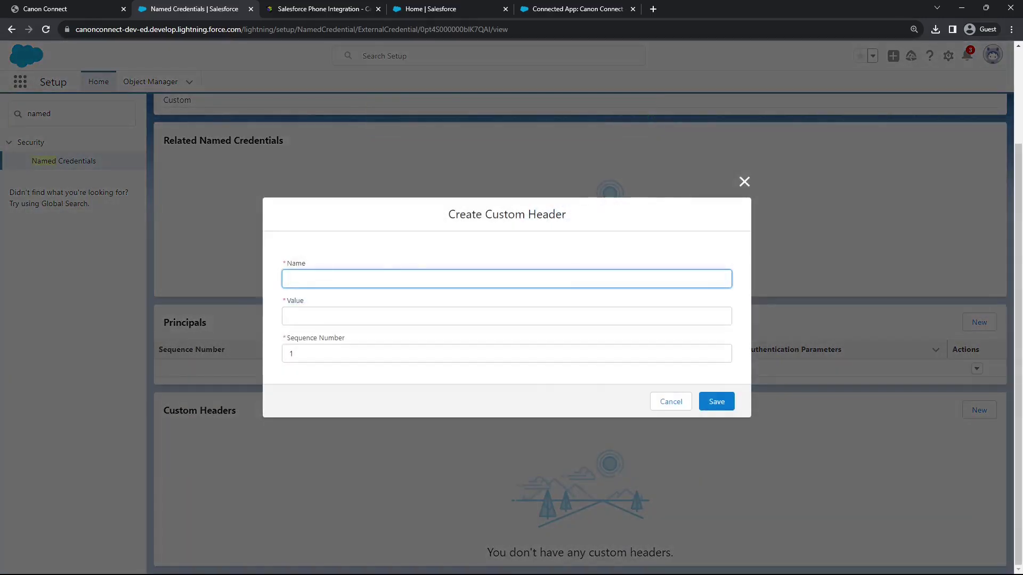
pyautogui.hotkey('alt', 'Tab')
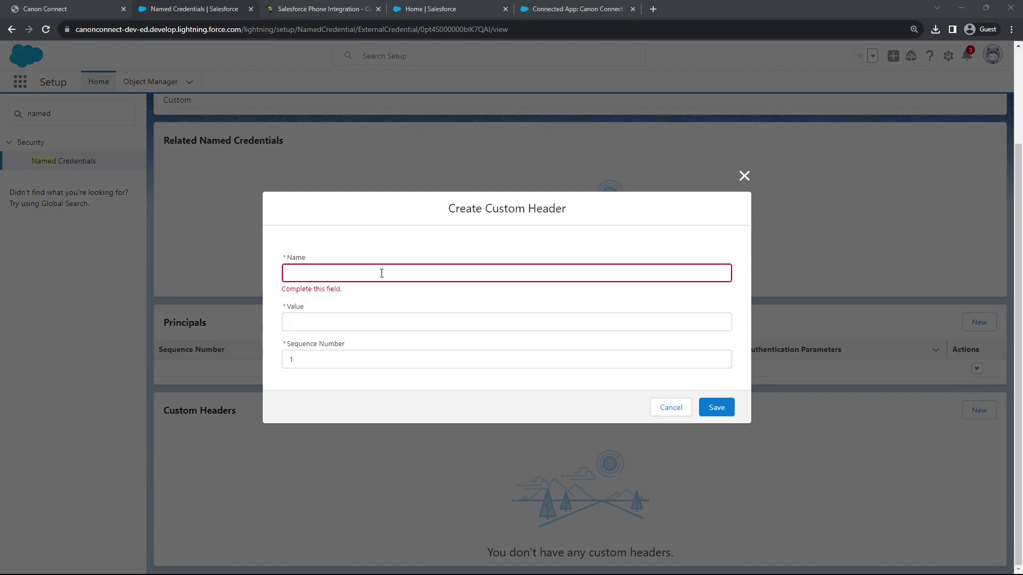
pyautogui.hotkey('alt', 'Tab')
pyautogui.hotkey('ctrl', 'v')
pyautogui.hotkey('alt', 'Tab')
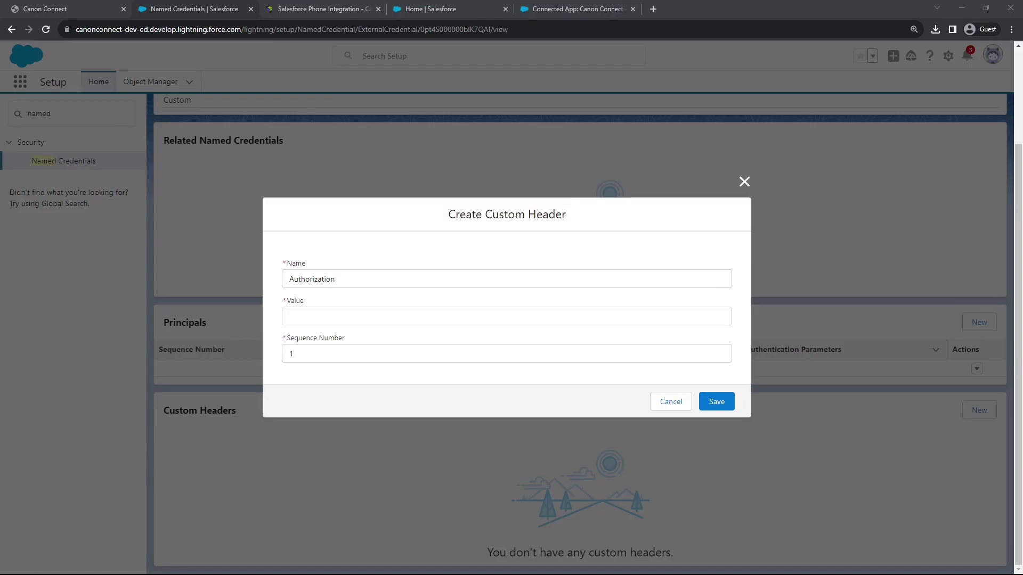
pyautogui.click(315, 314)
pyautogui.hotkey('ctrl', 'v')
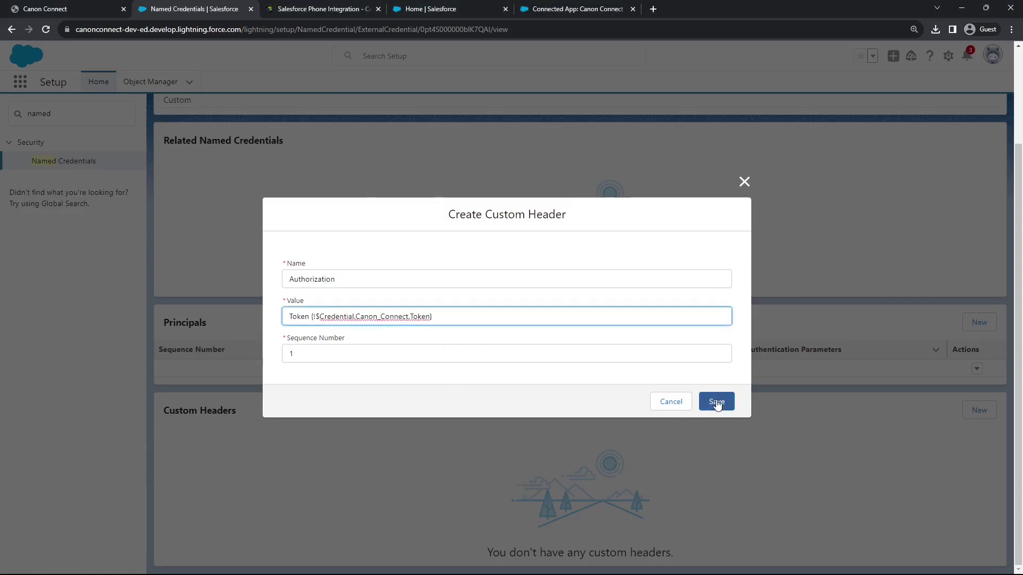
pyautogui.click(717, 403)
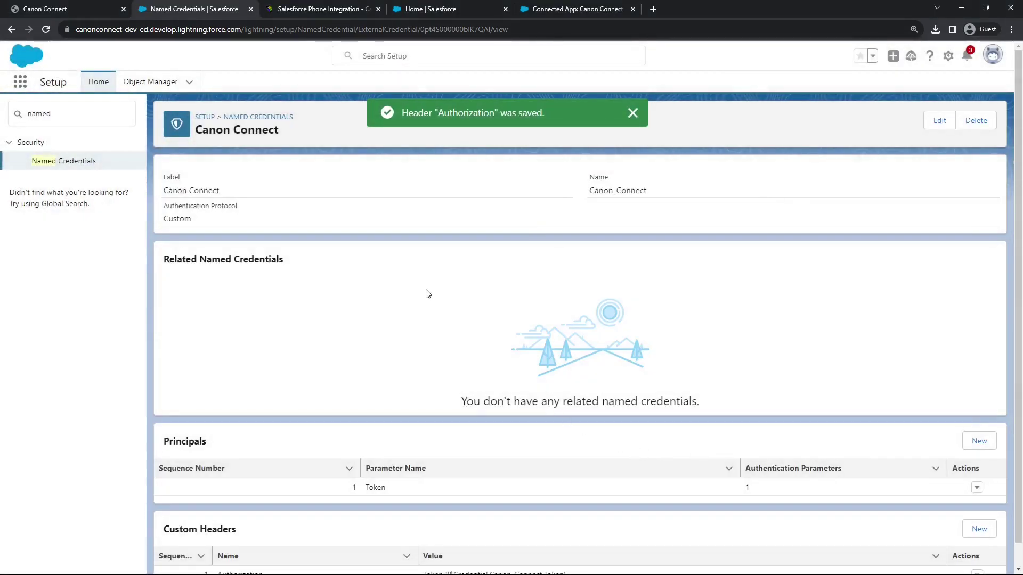
pyautogui.click(633, 113)
pyautogui.scroll(-1, 619, 249)
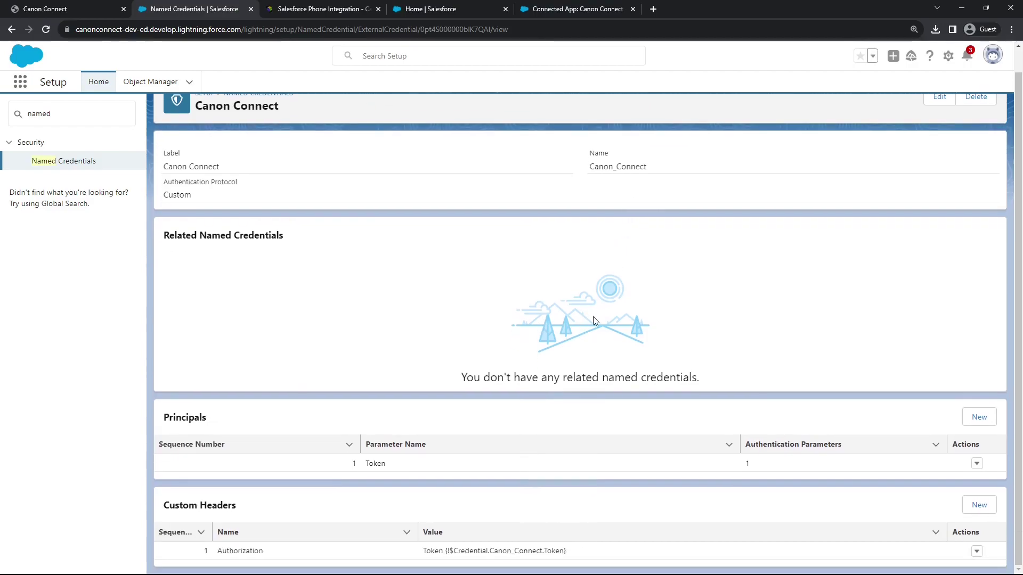
pyautogui.scroll(1, 593, 317)
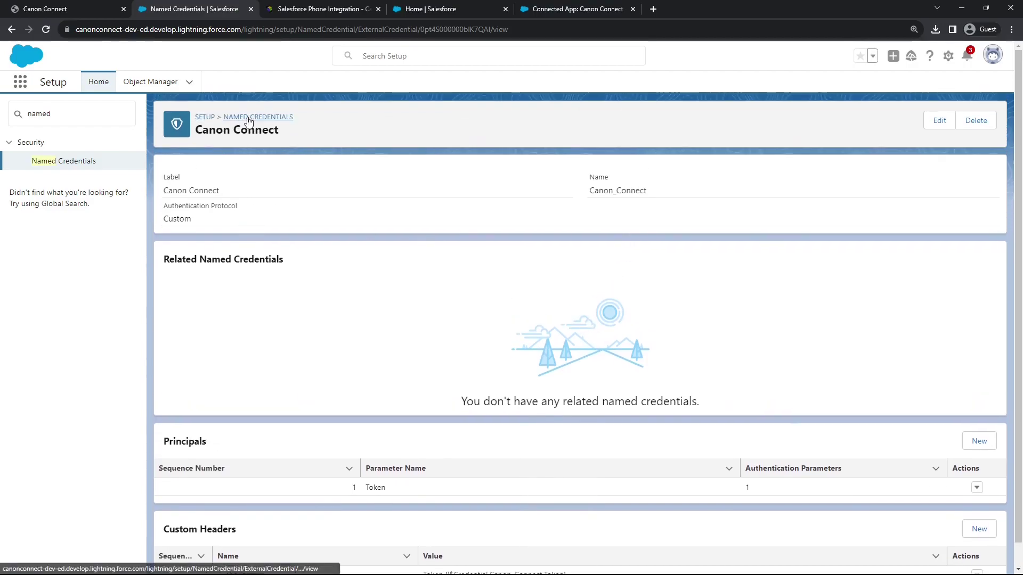
pyautogui.click(247, 117)
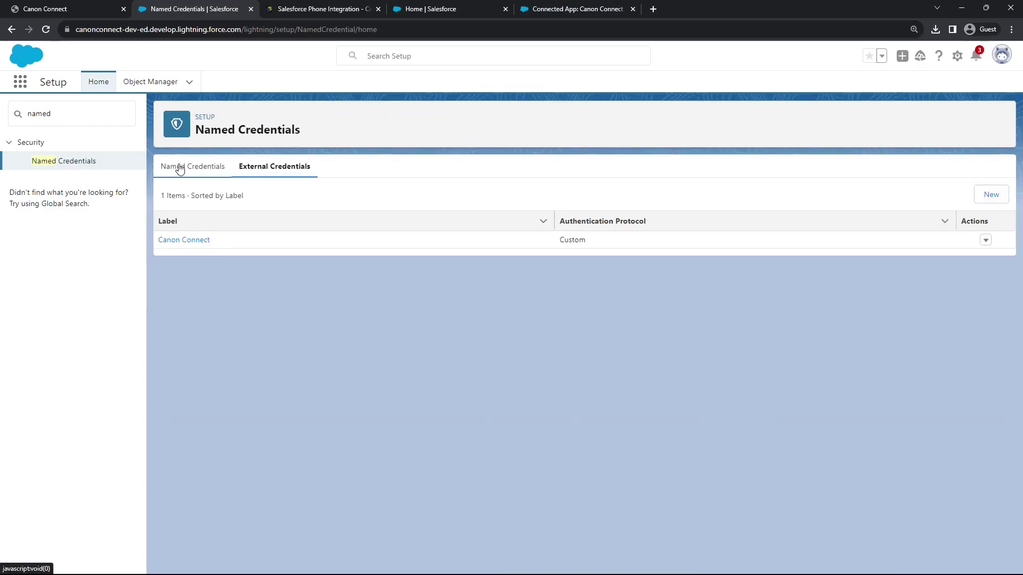
# Start a new named credential labelled Connect Login with the app.canonconnect.io URL
pyautogui.click(179, 166)
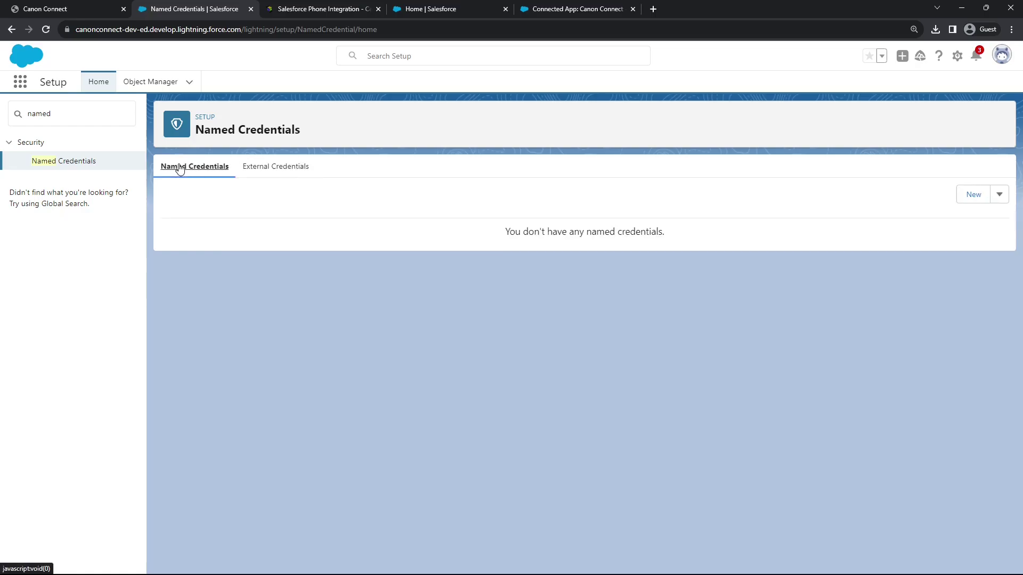
pyautogui.click(971, 196)
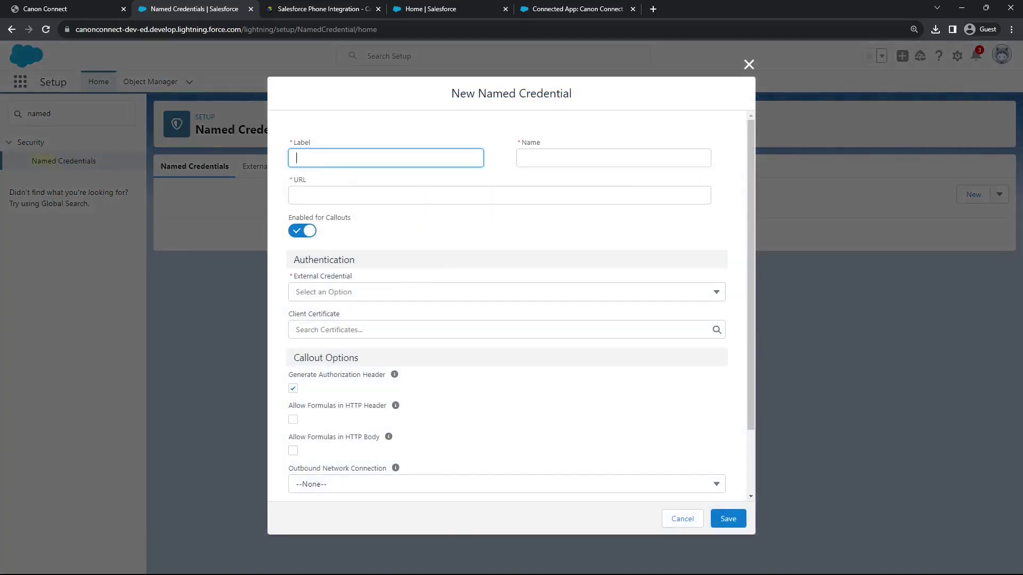
pyautogui.hotkey('alt', 'Tab')
pyautogui.click(341, 158)
pyautogui.write('Connect Login')
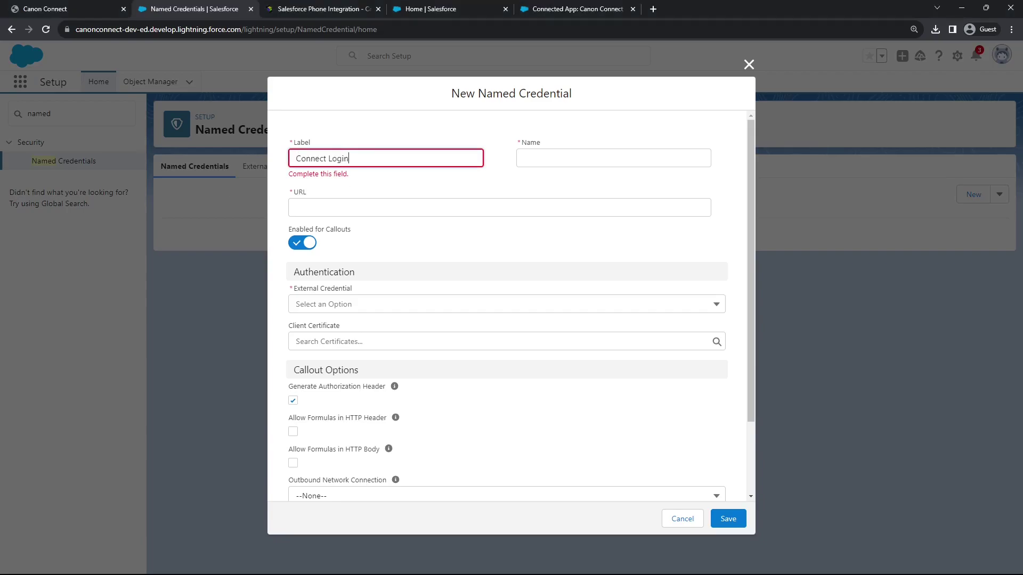
pyautogui.hotkey('alt', 'Tab')
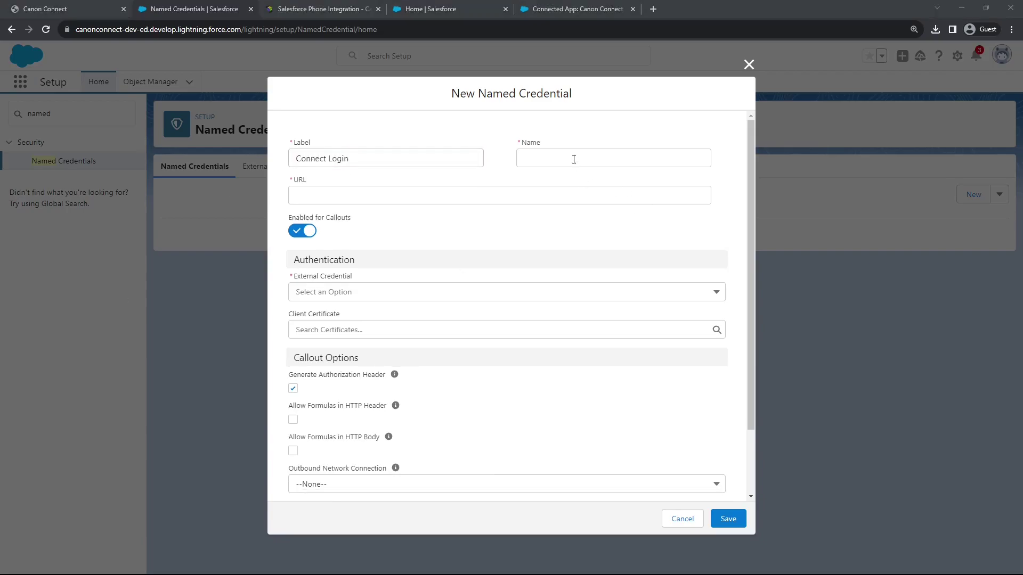
pyautogui.click(574, 160)
pyautogui.hotkey('alt', 'Tab')
pyautogui.click(324, 201)
pyautogui.hotkey('ctrl', 'v')
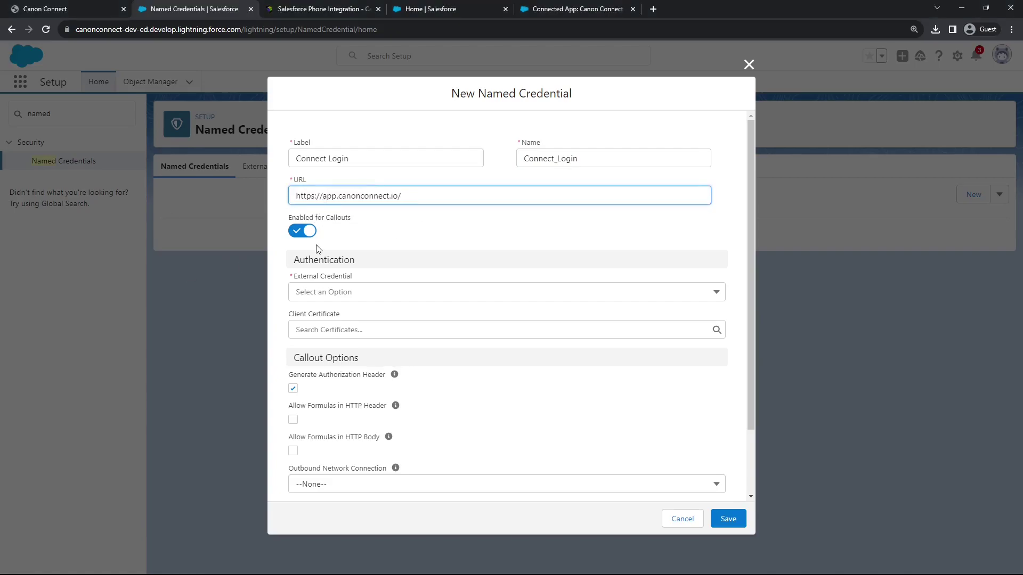
# Link the Canon Connect external credential, turn off the generated authorization header, allow formulas, namespace canon_app
pyautogui.click(454, 297)
pyautogui.click(399, 314)
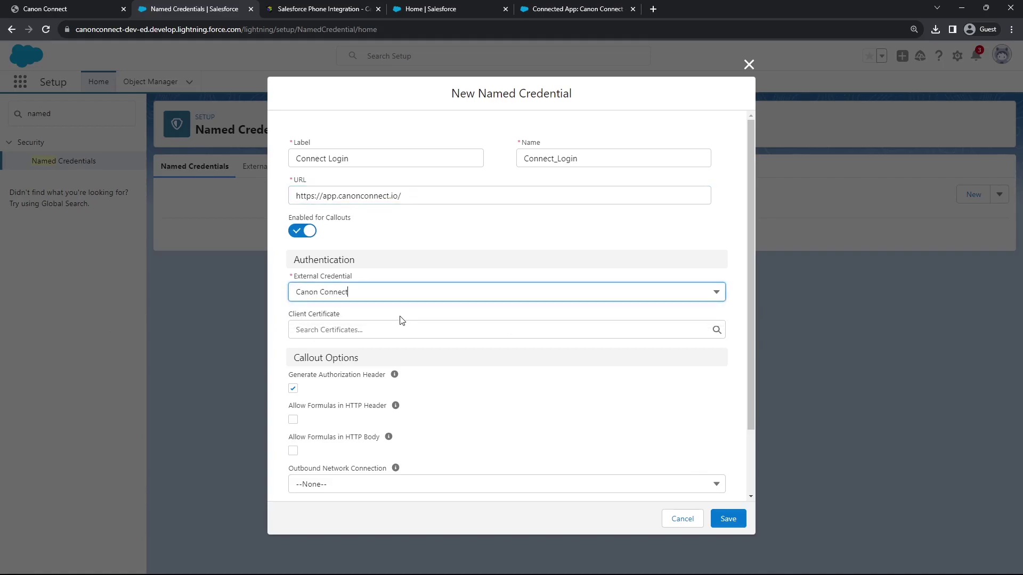
pyautogui.click(294, 390)
pyautogui.click(293, 420)
pyautogui.click(293, 451)
pyautogui.scroll(-2, 402, 430)
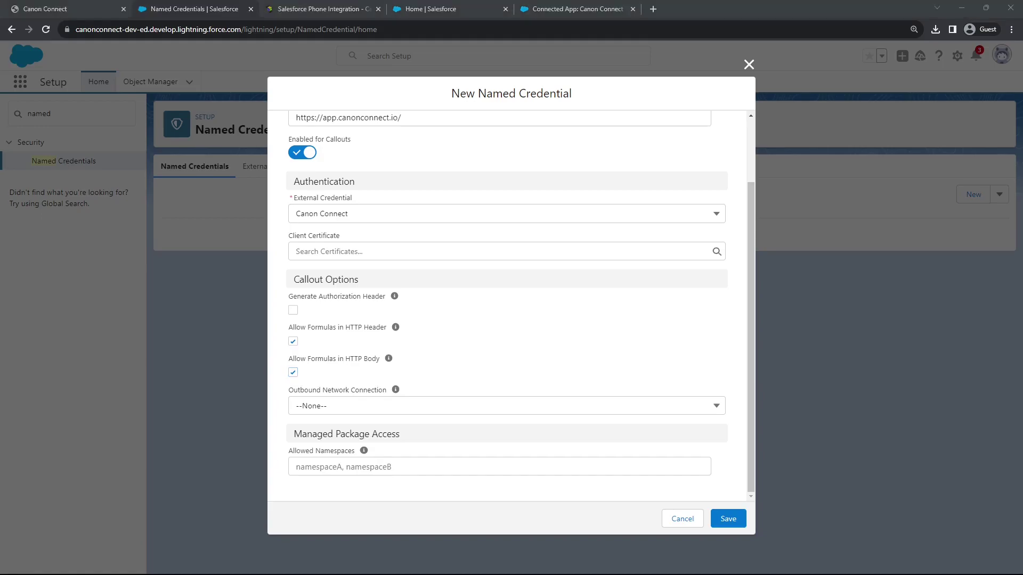
pyautogui.click(340, 472)
pyautogui.hotkey('ctrl', 'v')
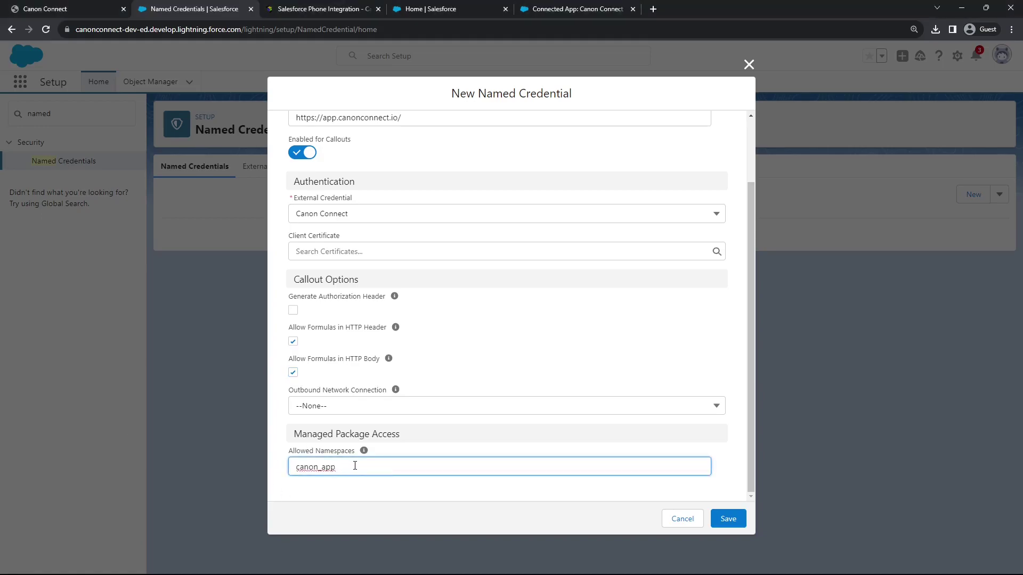
# Change the URL to app-dev and save the Connect Login named credential
pyautogui.click(339, 117)
pyautogui.write('-dev')
pyautogui.click(731, 520)
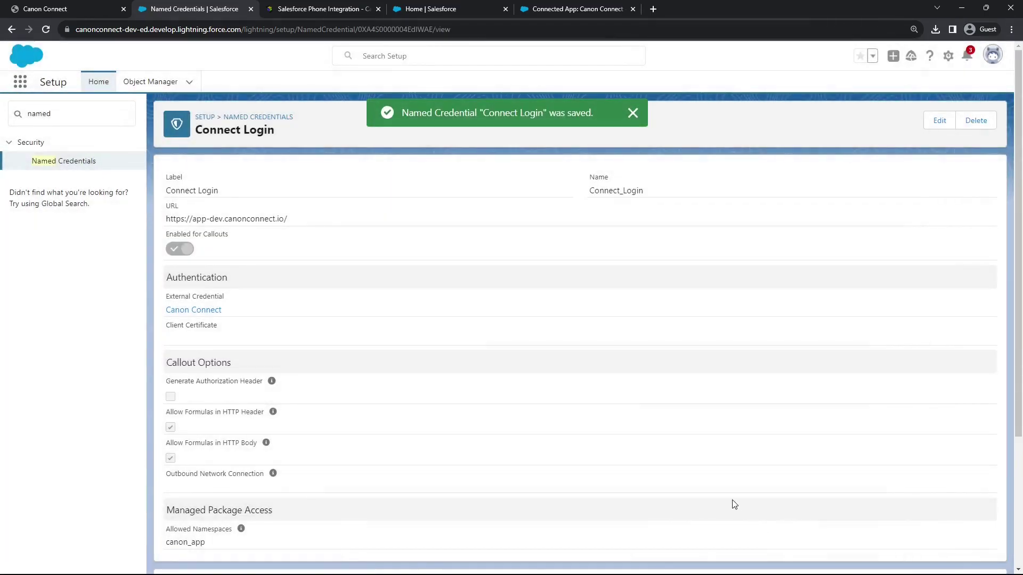
pyautogui.scroll(-1, 634, 493)
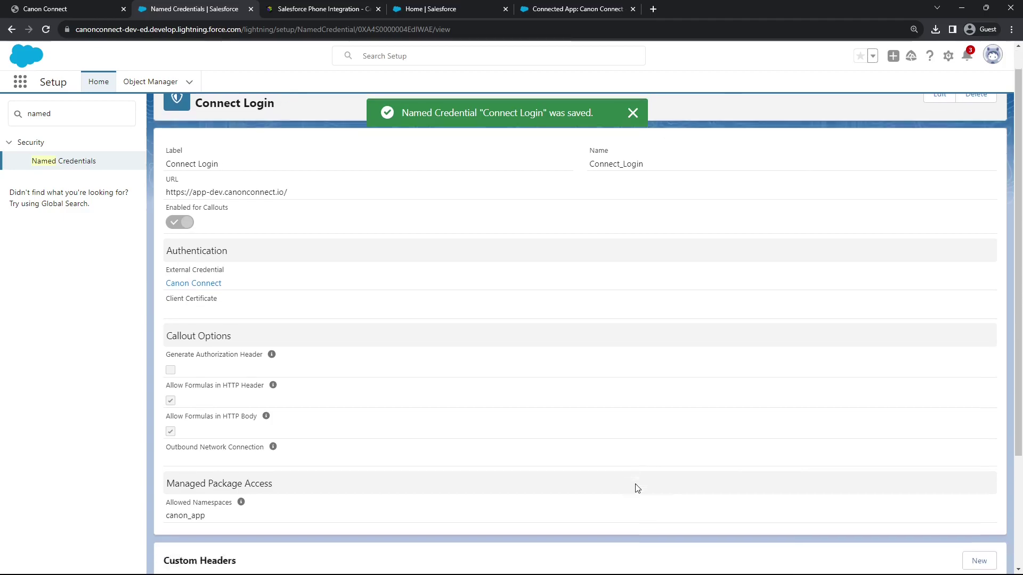
pyautogui.scroll(-2, 634, 493)
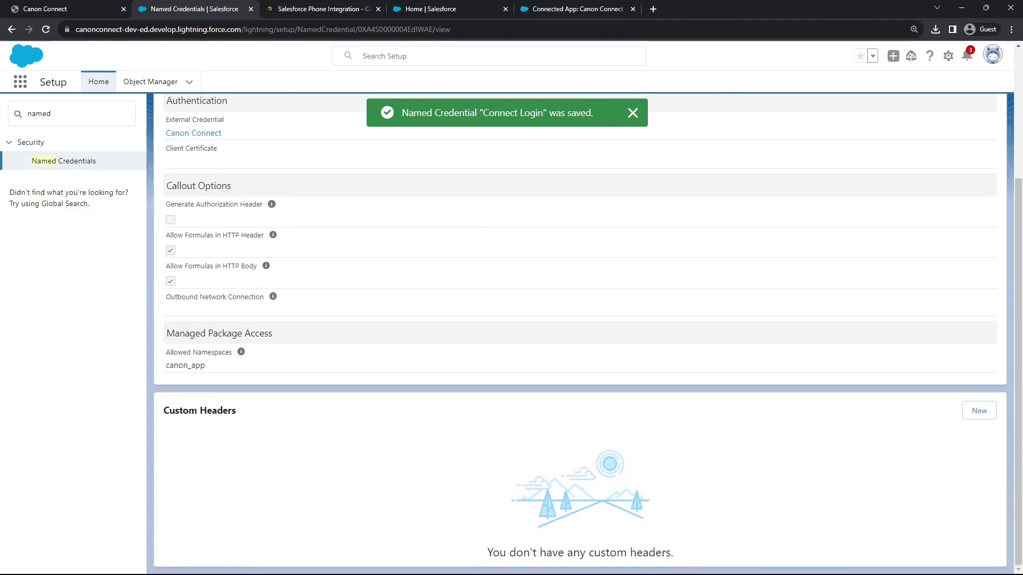
# Add an Accept custom header with value application/json
pyautogui.click(983, 412)
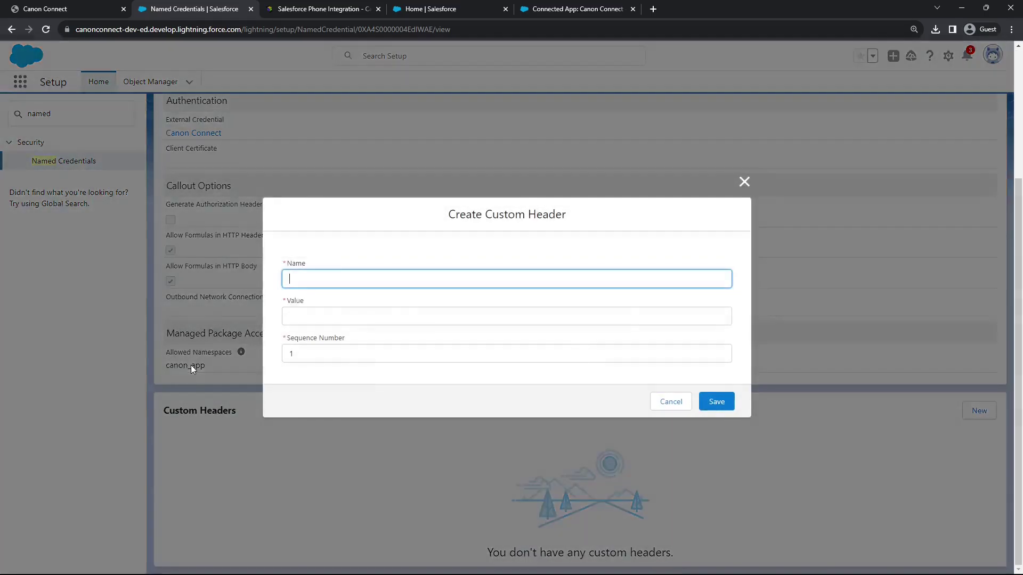
pyautogui.hotkey('alt', 'Tab')
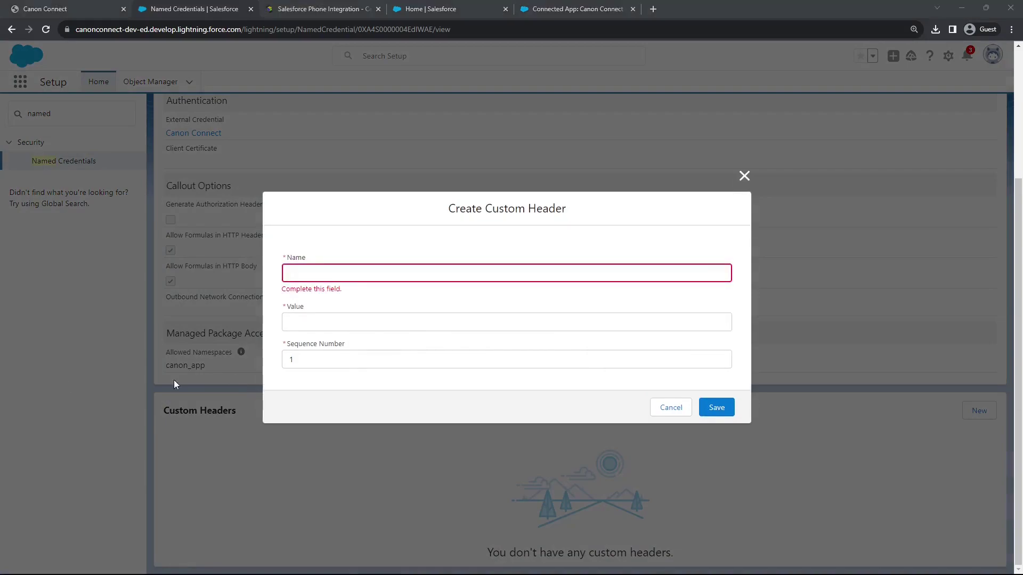
pyautogui.click(348, 278)
pyautogui.write('Accept')
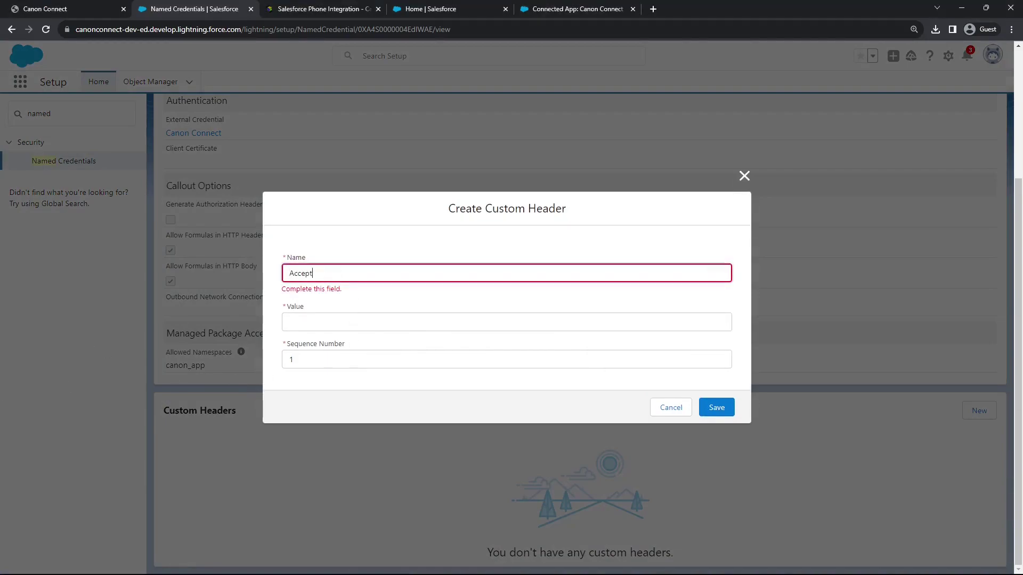
pyautogui.hotkey('alt', 'Tab')
pyautogui.click(318, 318)
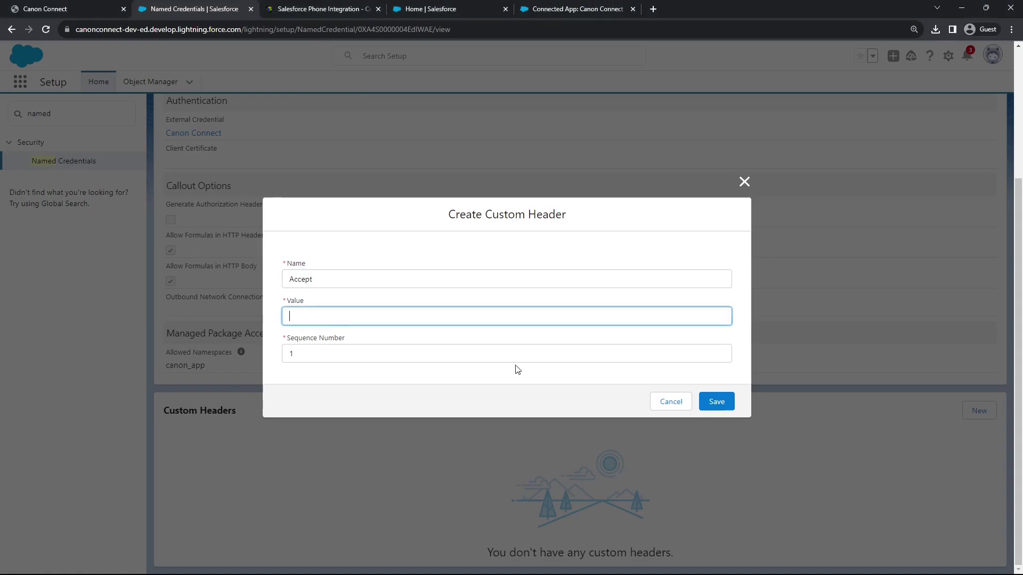
pyautogui.write('application/json')
pyautogui.click(718, 402)
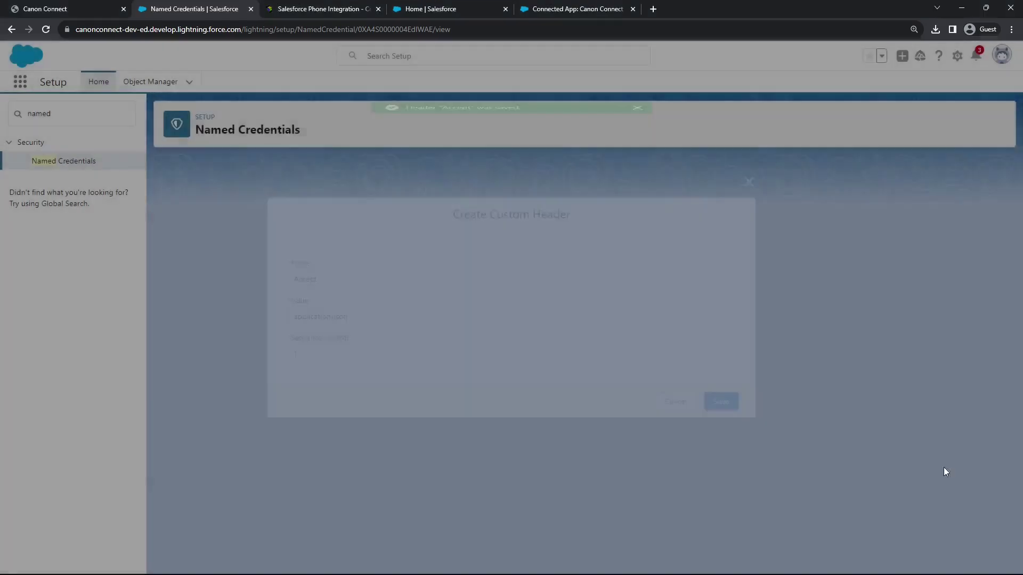
pyautogui.scroll(-2, 953, 480)
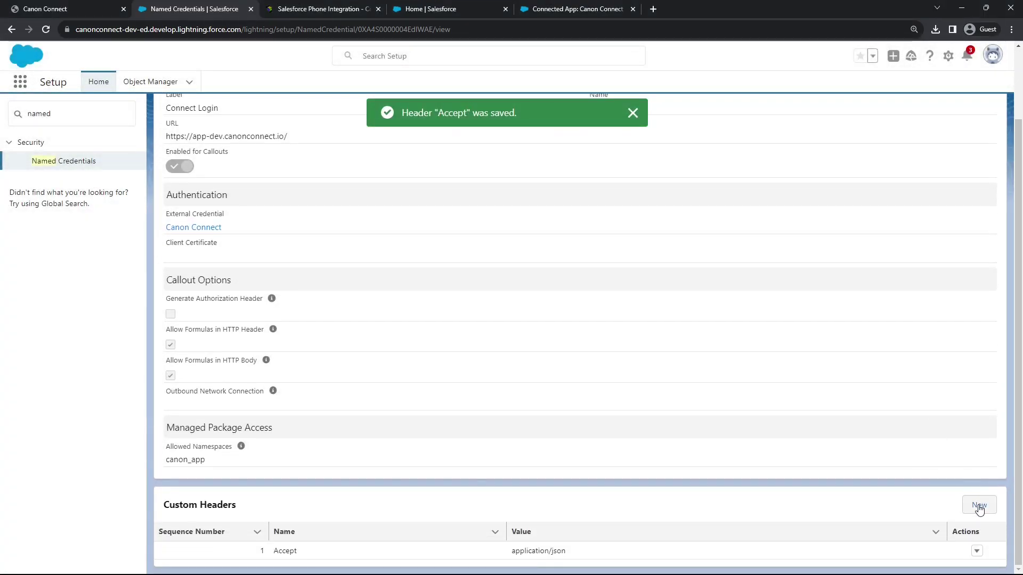
# Add a Content-Type custom header with value application/json
pyautogui.click(978, 509)
pyautogui.click(440, 322)
pyautogui.write('application/json')
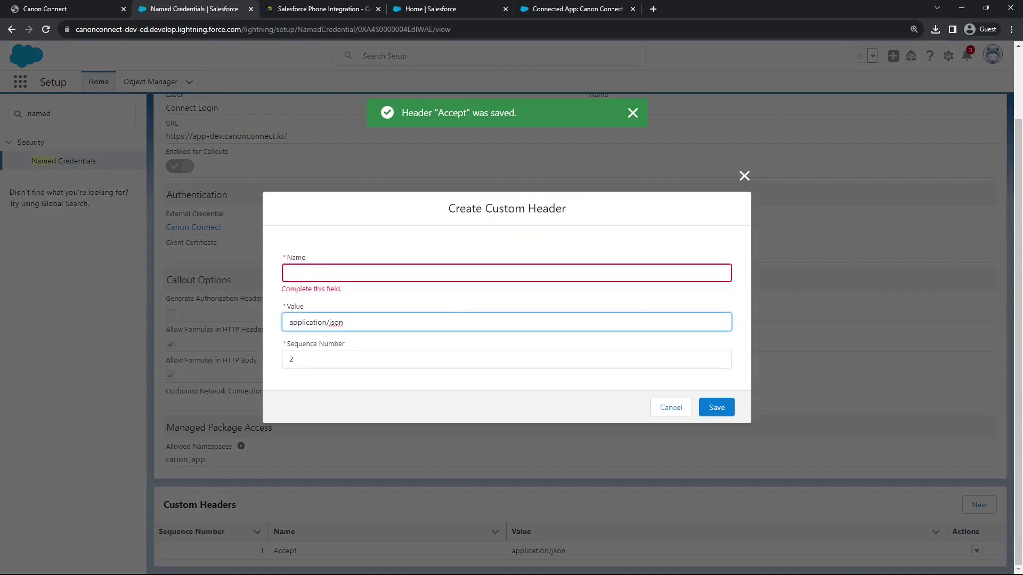
pyautogui.click(369, 273)
pyautogui.write('Content-Type')
pyautogui.click(717, 407)
pyautogui.scroll(-3, 351, 338)
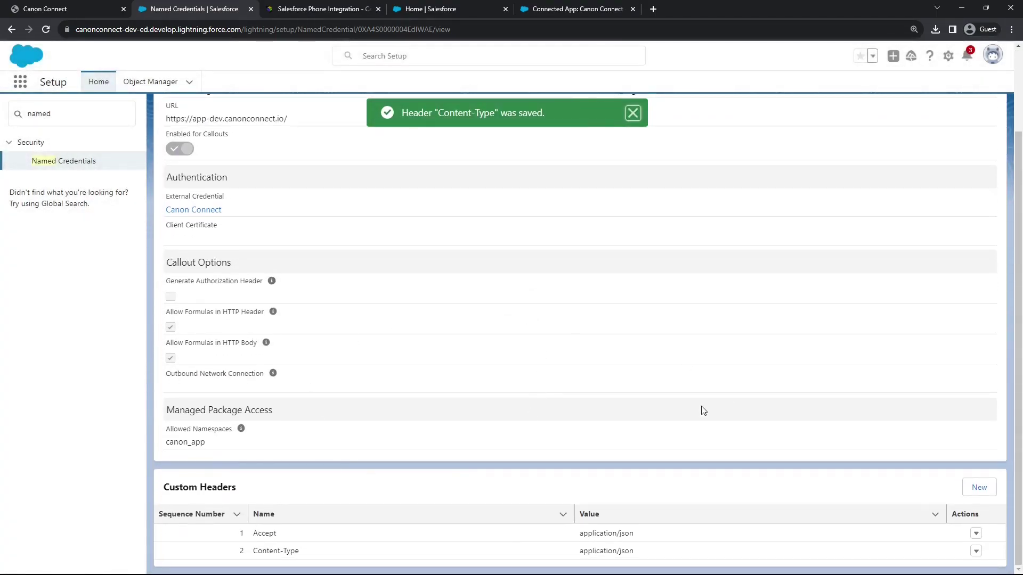
pyautogui.scroll(2, 701, 410)
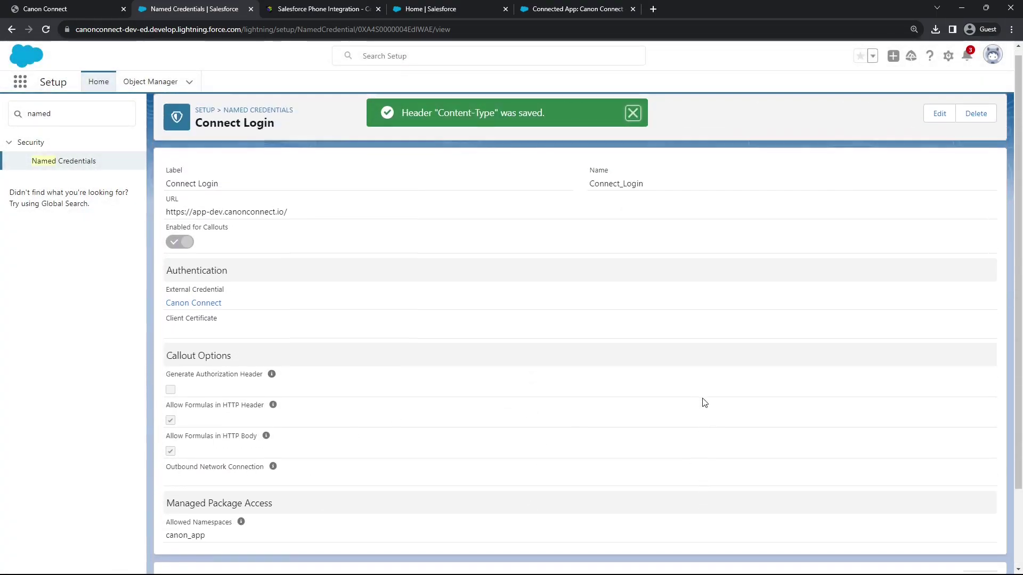
# Open Permission Sets and clone the Canon Connect Admin permission set
pyautogui.click(80, 116)
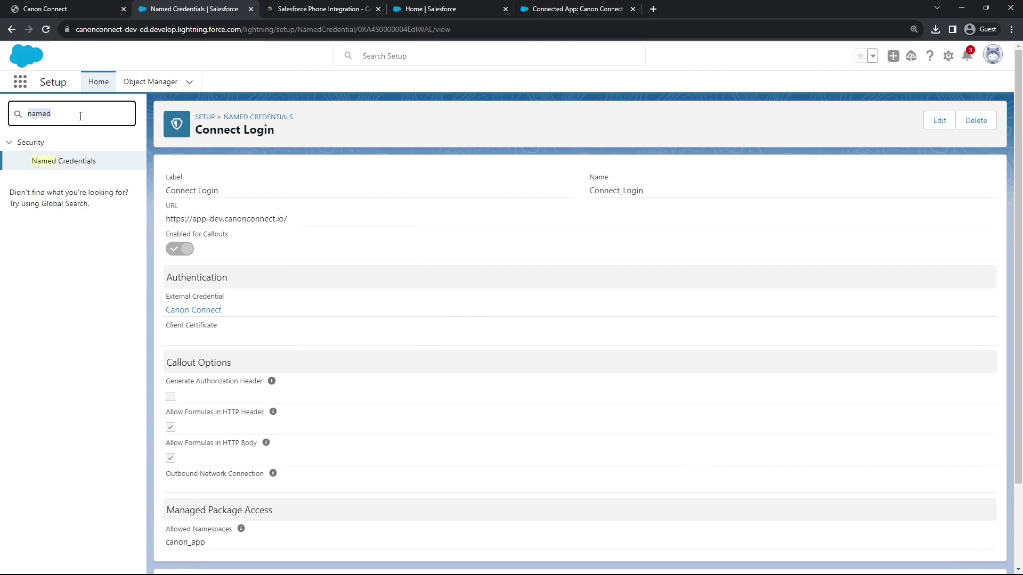
pyautogui.write('perm')
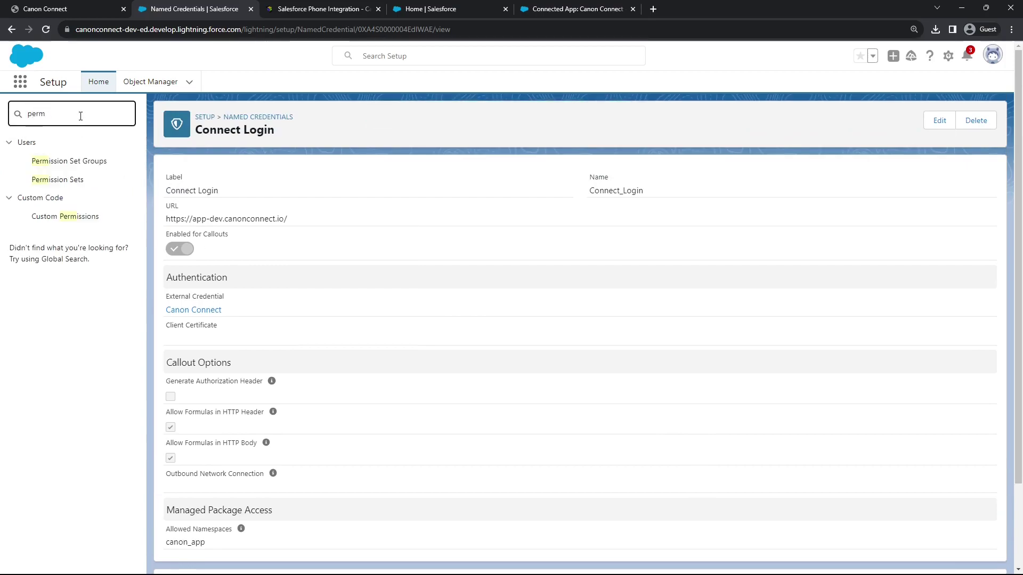
pyautogui.click(59, 181)
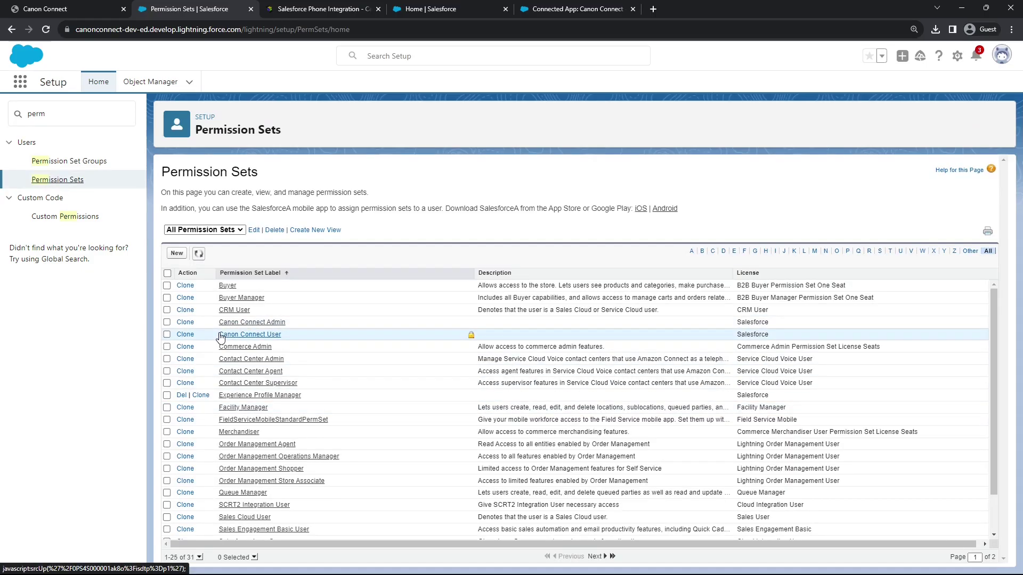
pyautogui.click(185, 322)
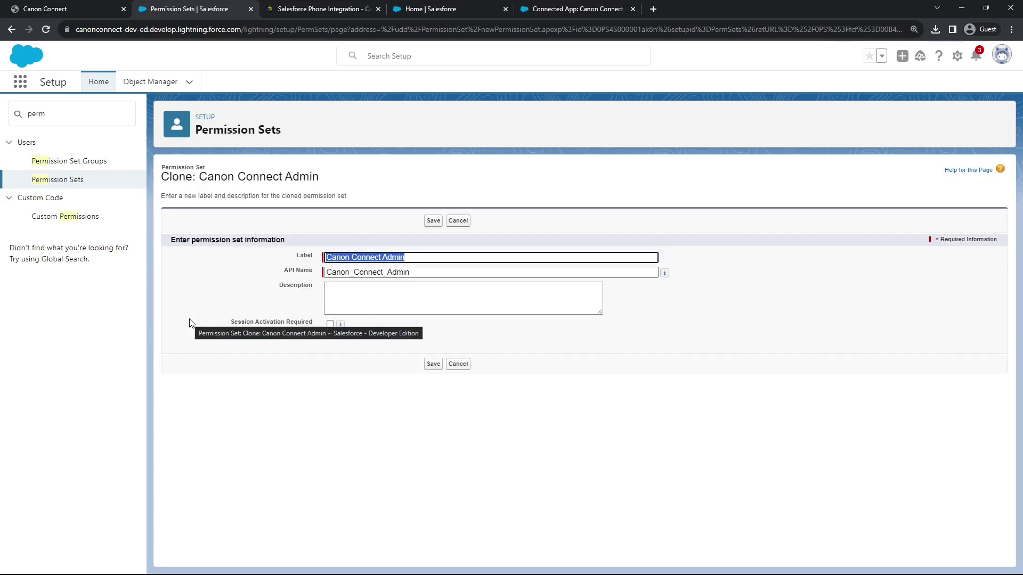
# Name the clone Canon Connect Admin Internal with API name Canon_Connect_Admin_Internal and save
pyautogui.press('Right')
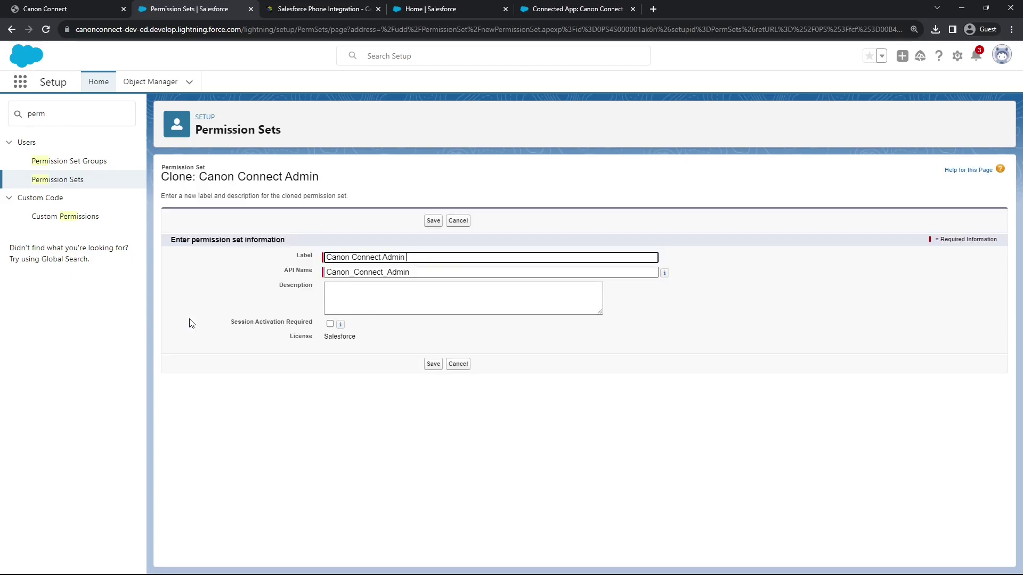
pyautogui.write('Inter')
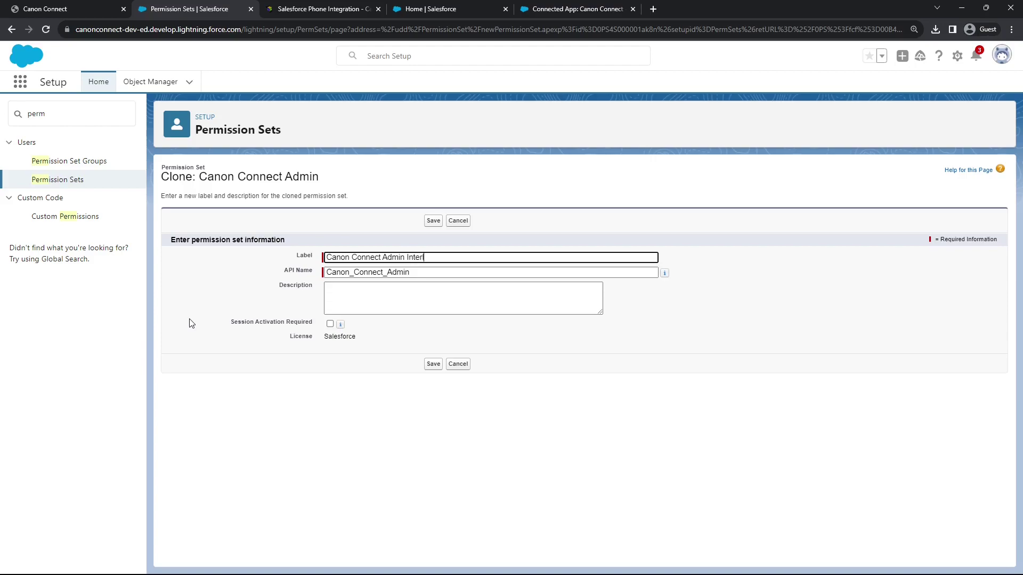
pyautogui.press('Tab')
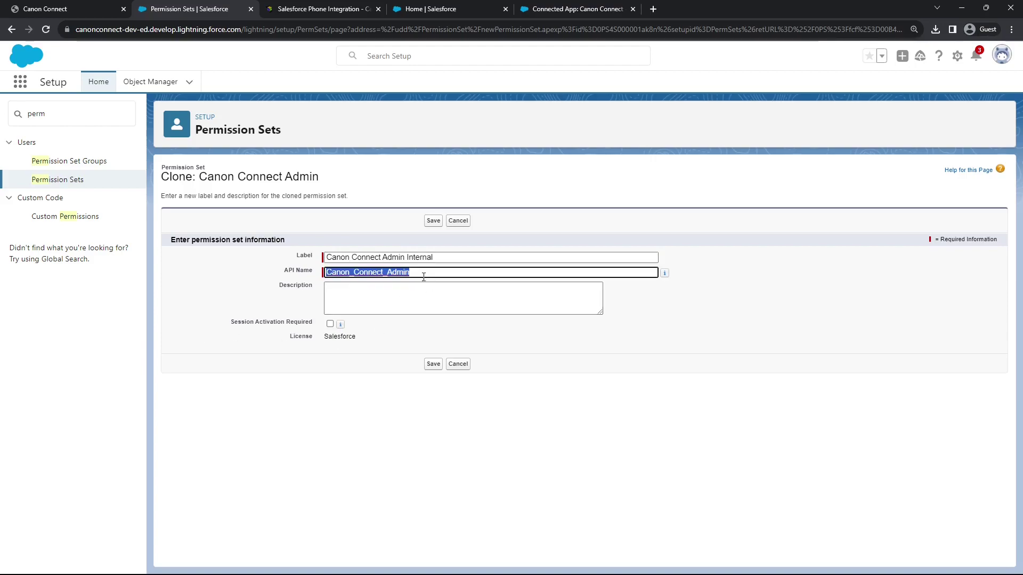
pyautogui.tripleClick(422, 257)
pyautogui.click(423, 257)
pyautogui.click(430, 270)
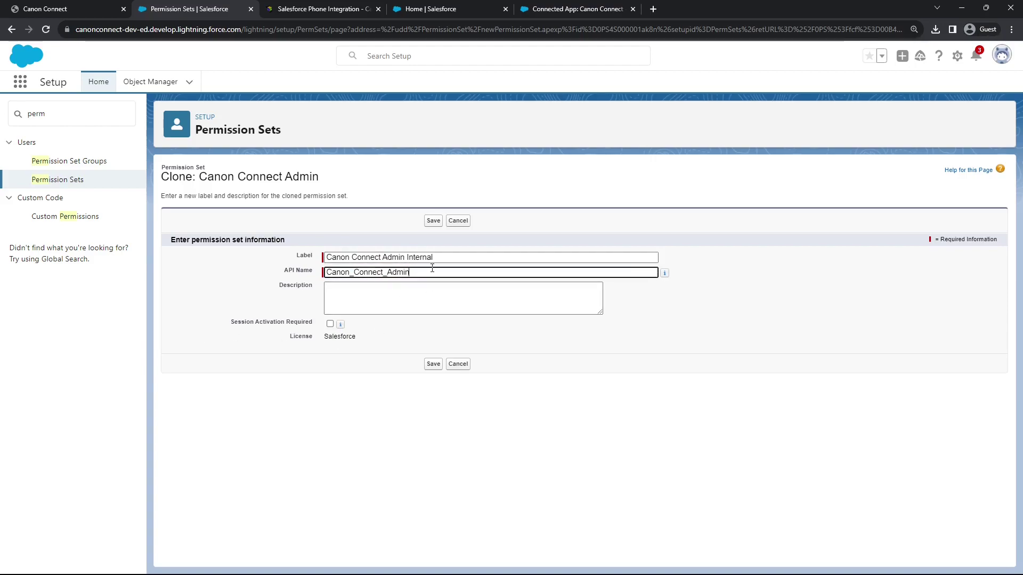
pyautogui.write('_Internal')
pyautogui.click(433, 223)
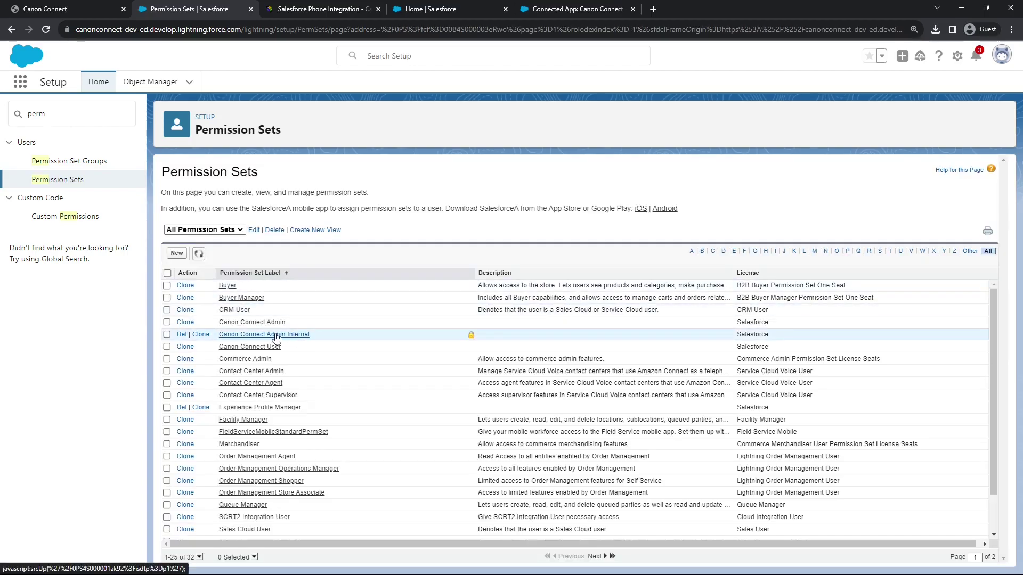
# In Canon Connect Admin Internal, enable the Canon_Connect - Token external credential principal and save
pyautogui.click(275, 335)
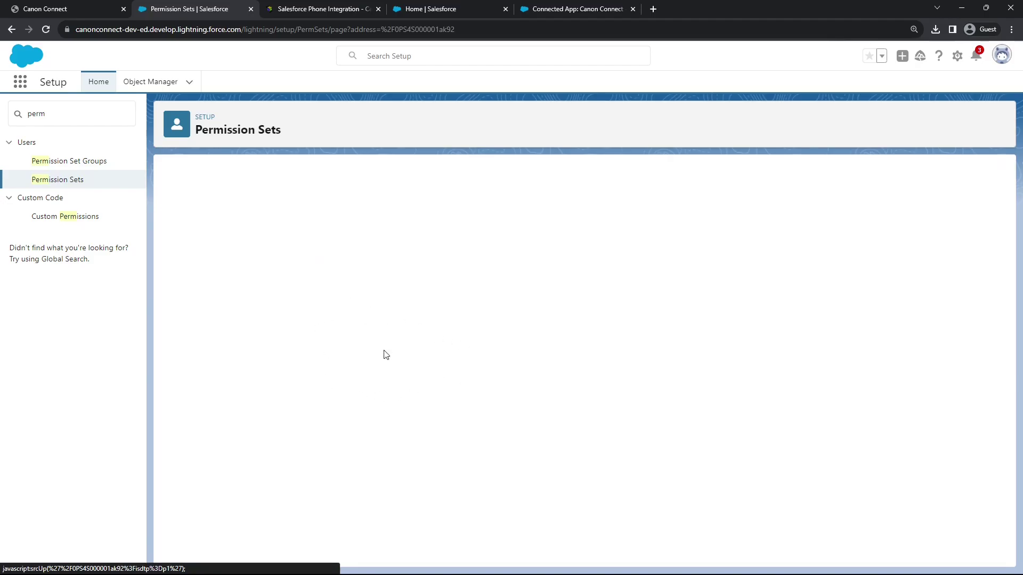
pyautogui.scroll(-3, 352, 344)
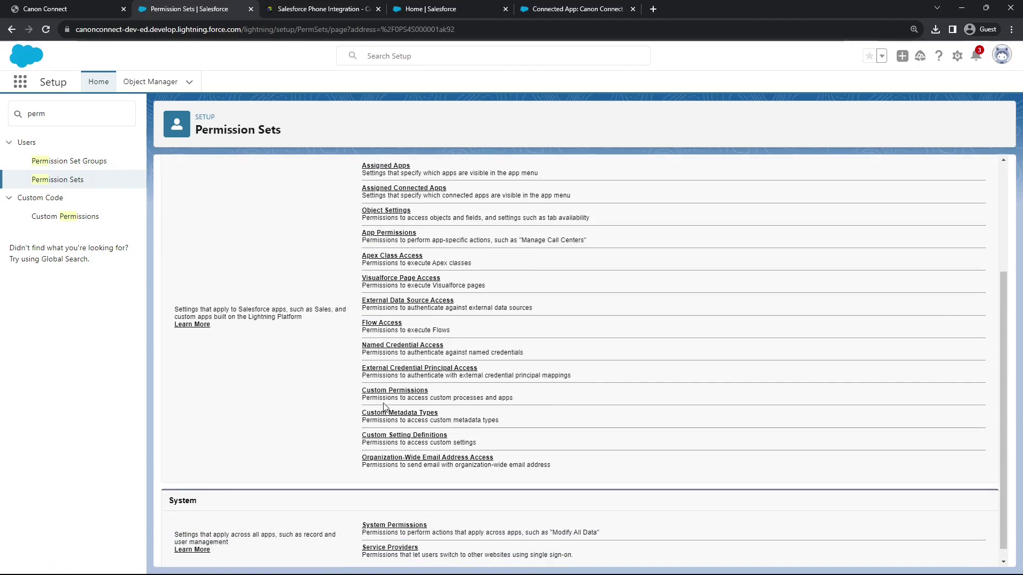
pyautogui.click(377, 373)
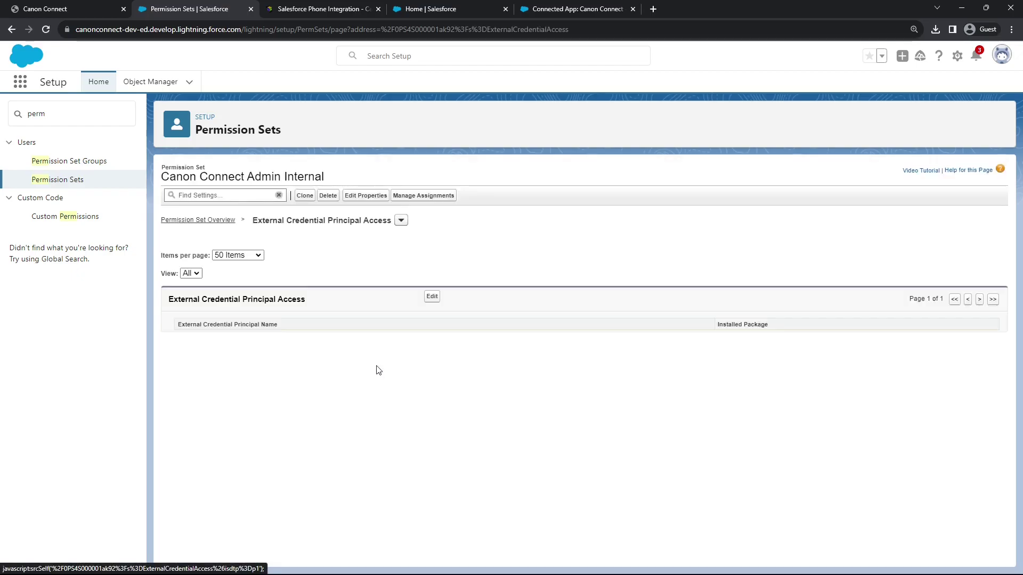
pyautogui.click(433, 297)
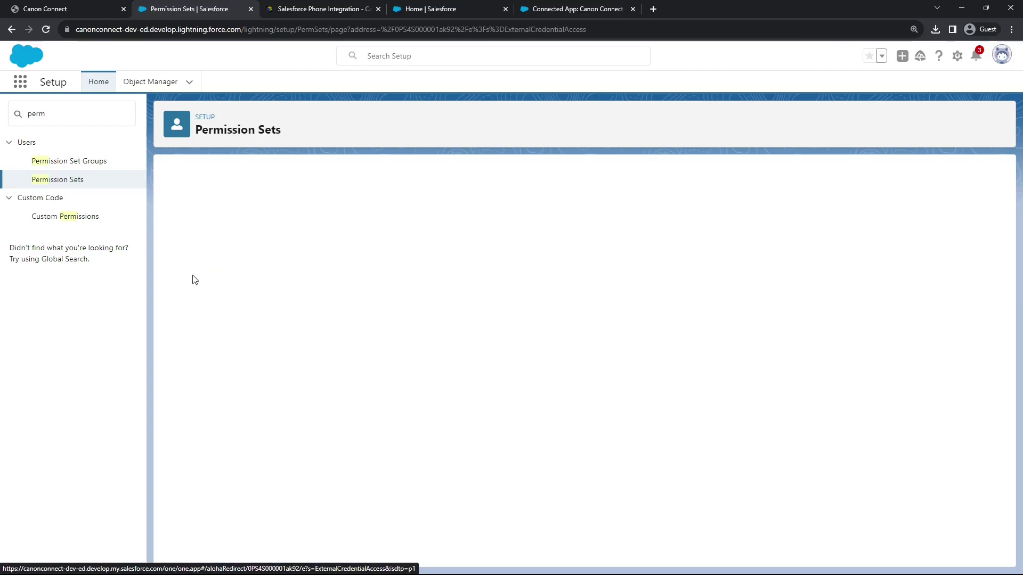
pyautogui.click(218, 333)
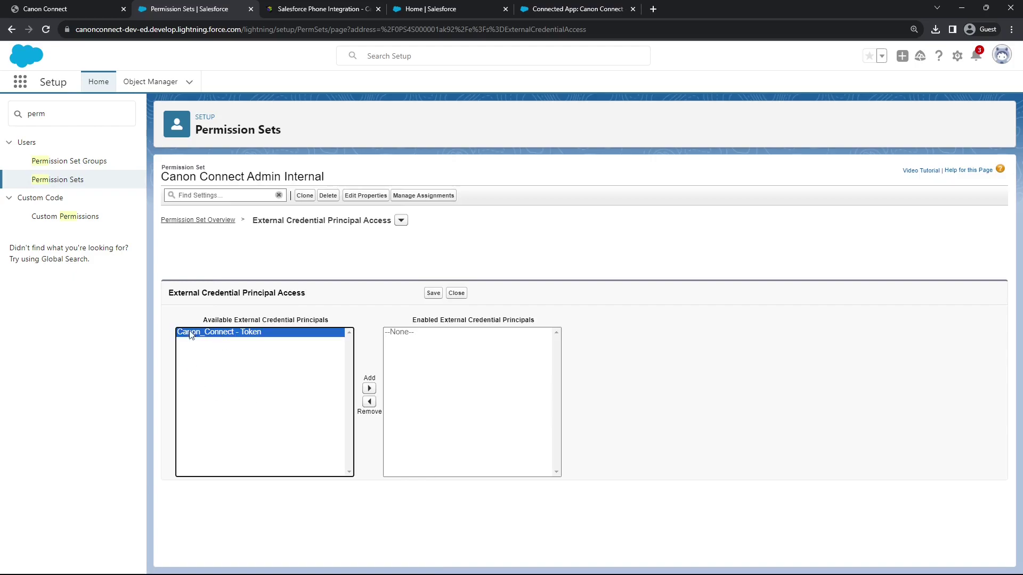
pyautogui.click(369, 389)
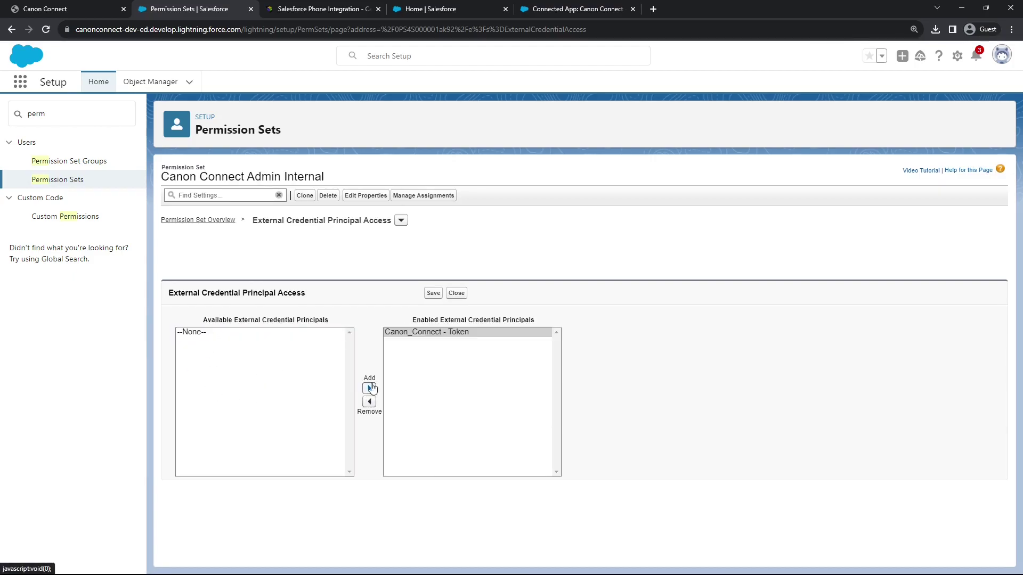
pyautogui.click(433, 294)
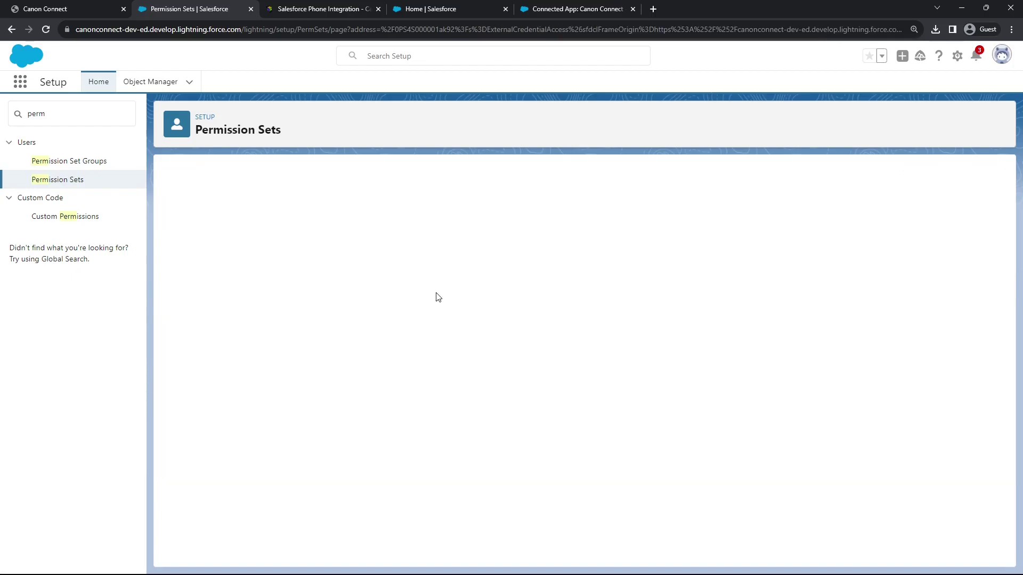
# Assign Canon Connect Admin Internal to the System Administrator user with no expiration
pyautogui.click(418, 197)
pyautogui.click(968, 175)
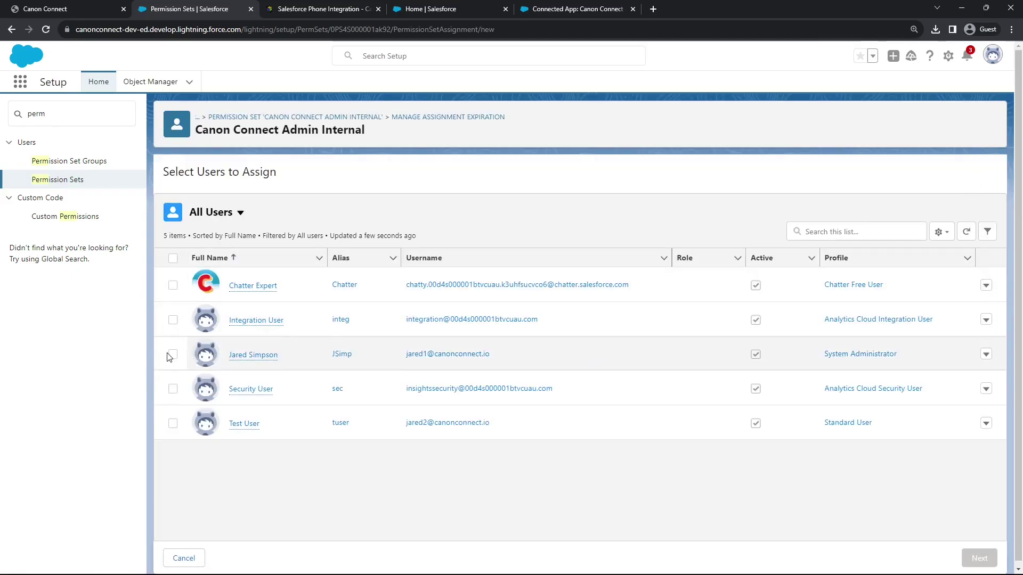
pyautogui.click(172, 355)
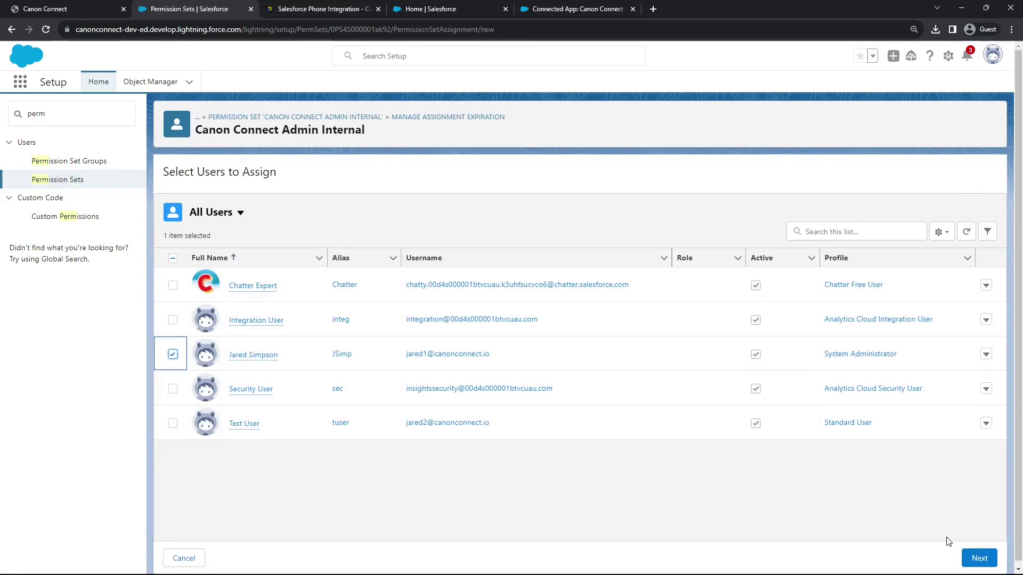
pyautogui.click(968, 559)
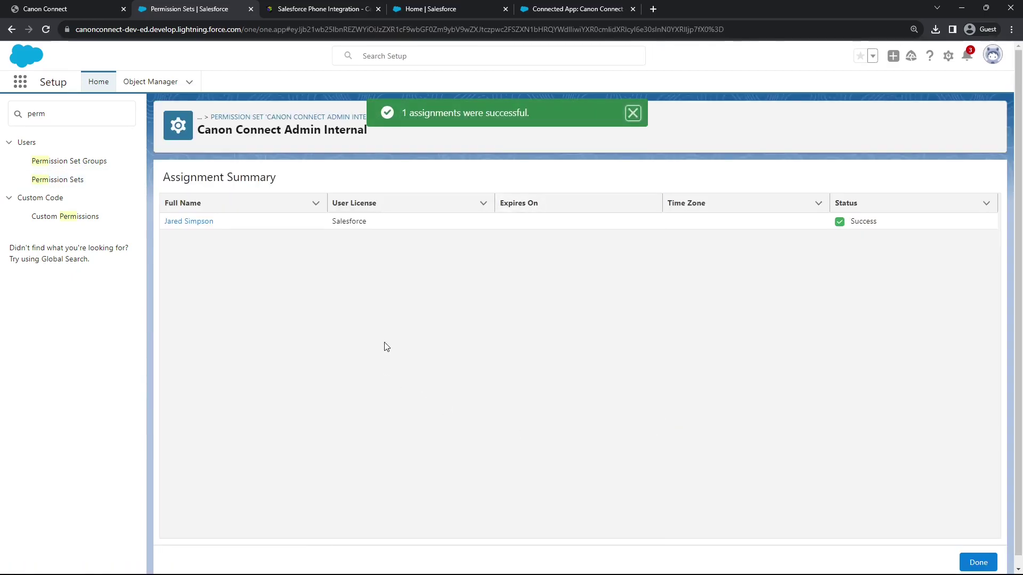
pyautogui.click(976, 561)
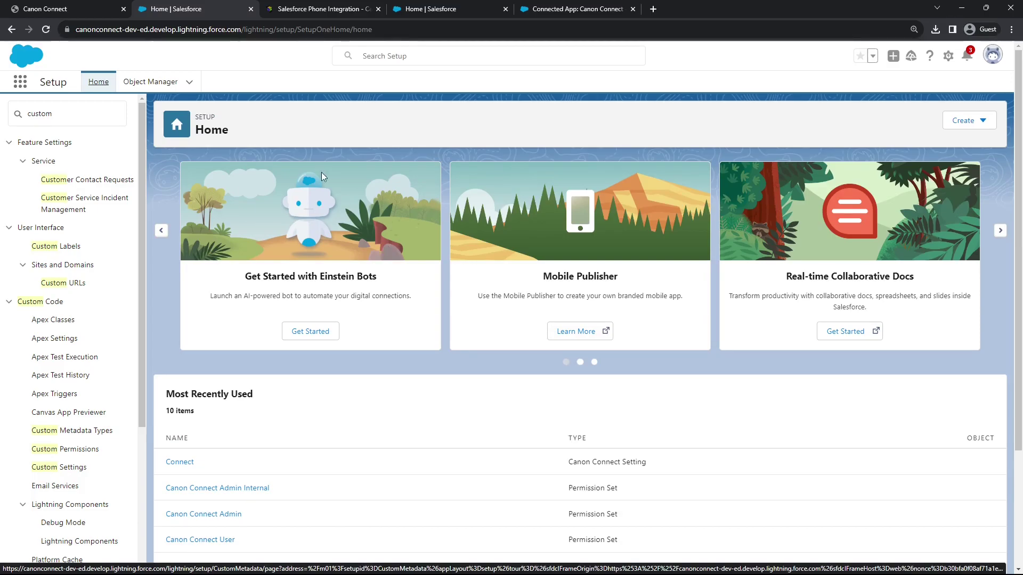
# Start Salesforce authorization from Canon Connect and log in with the account's username and password
pyautogui.click(79, 6)
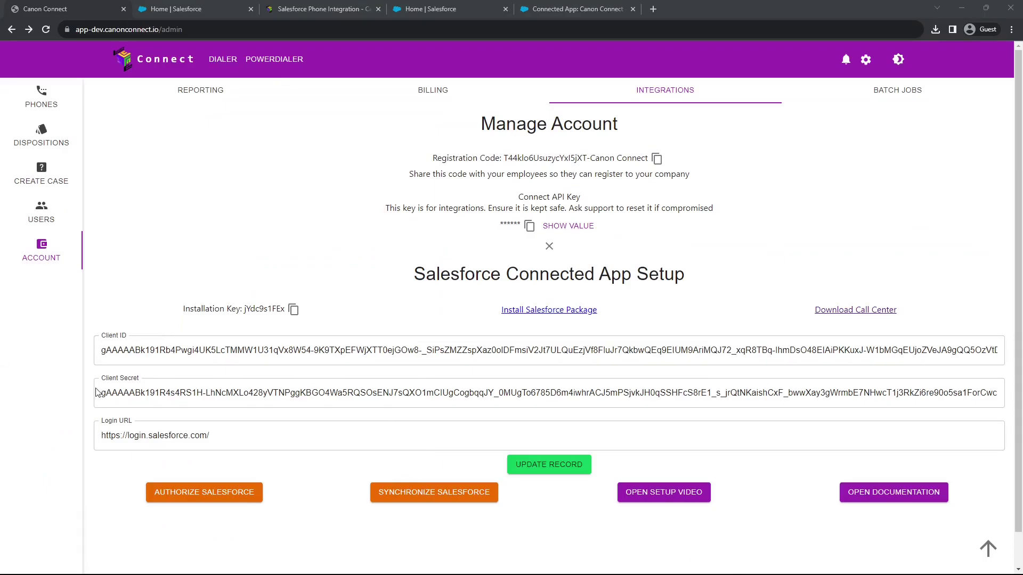
pyautogui.click(237, 492)
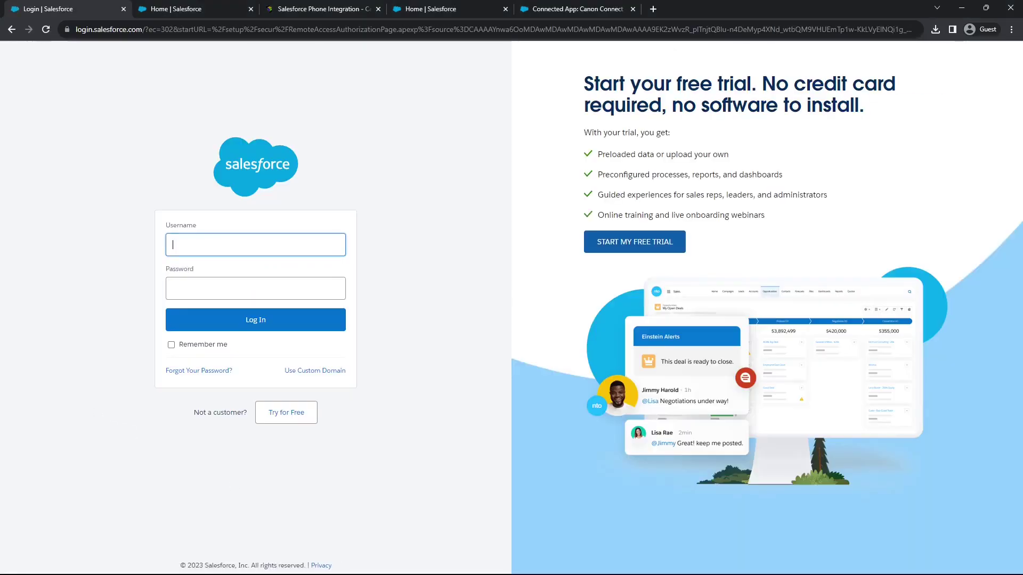
pyautogui.hotkey('ctrl', 'v')
pyautogui.click(240, 293)
pyautogui.hotkey('ctrl', 'v')
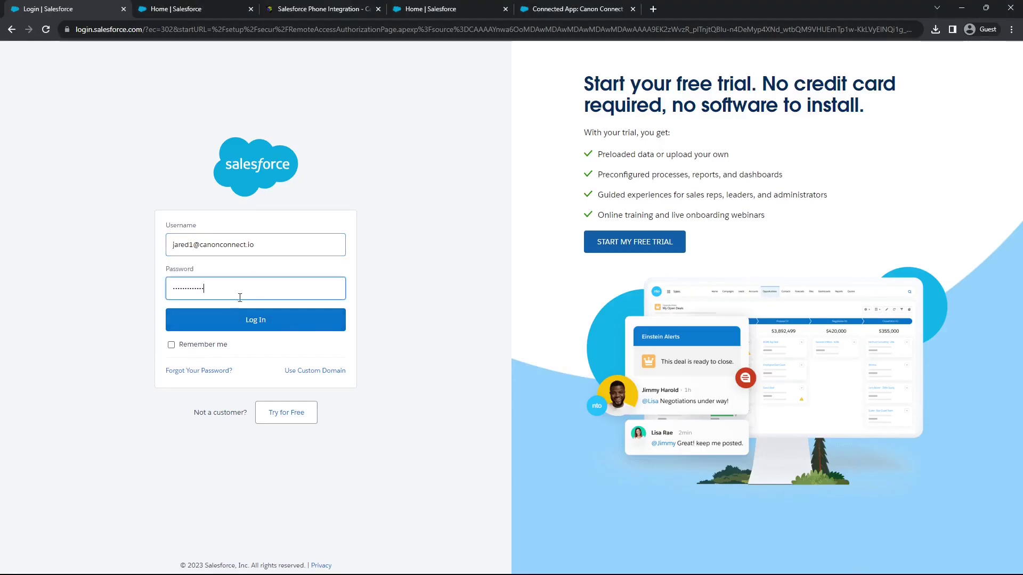
pyautogui.click(231, 320)
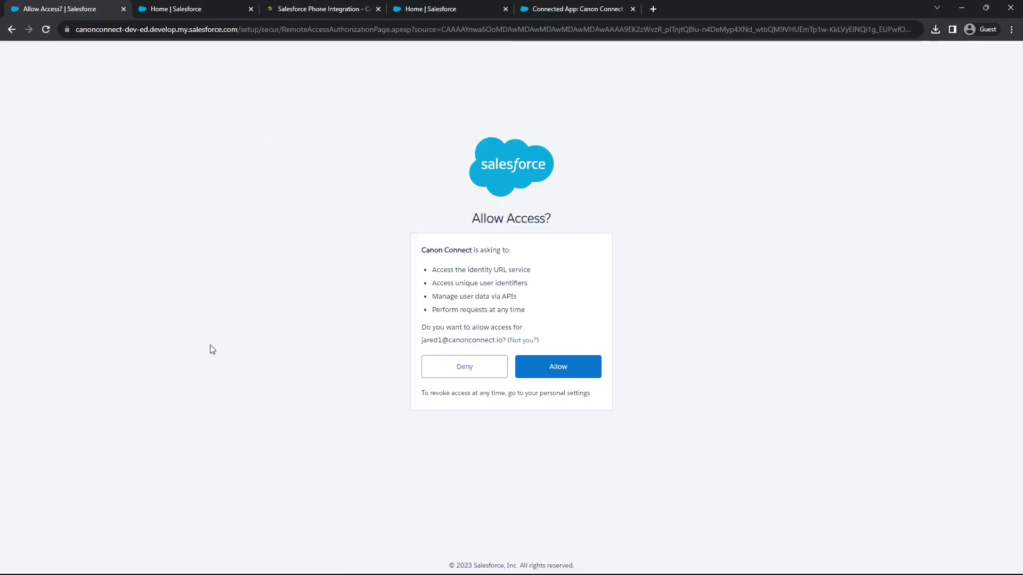
# Allow Canon Connect access to the Salesforce account
pyautogui.click(551, 368)
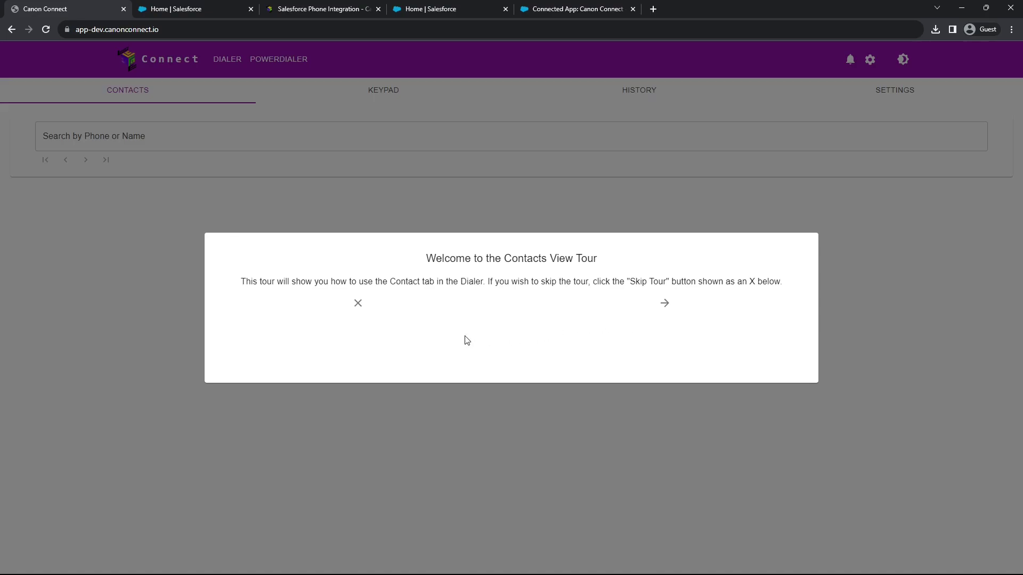
# Skip the Contacts tour and open the Salesforce card under Admin > Account > Integrations
pyautogui.click(356, 304)
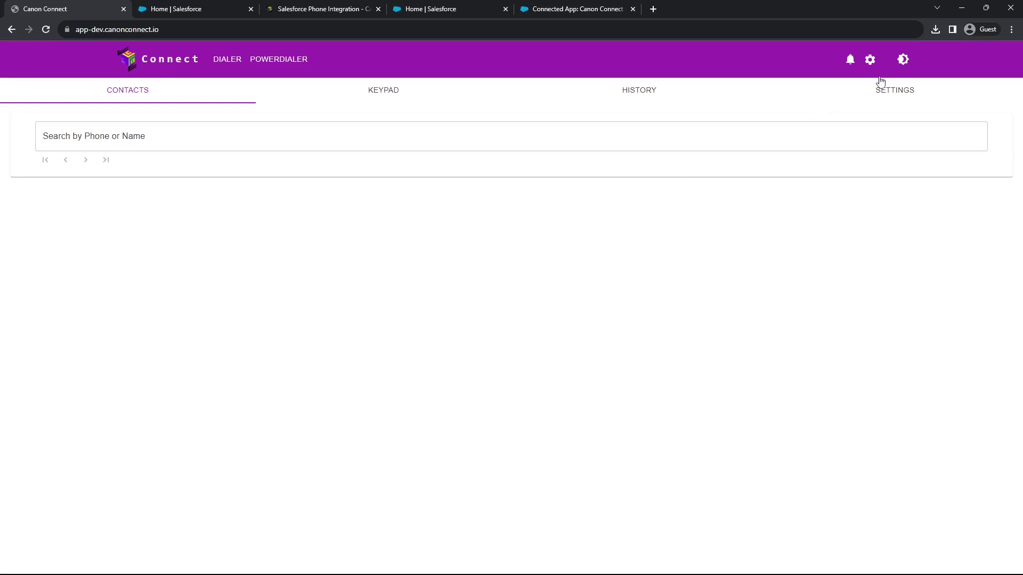
pyautogui.click(871, 62)
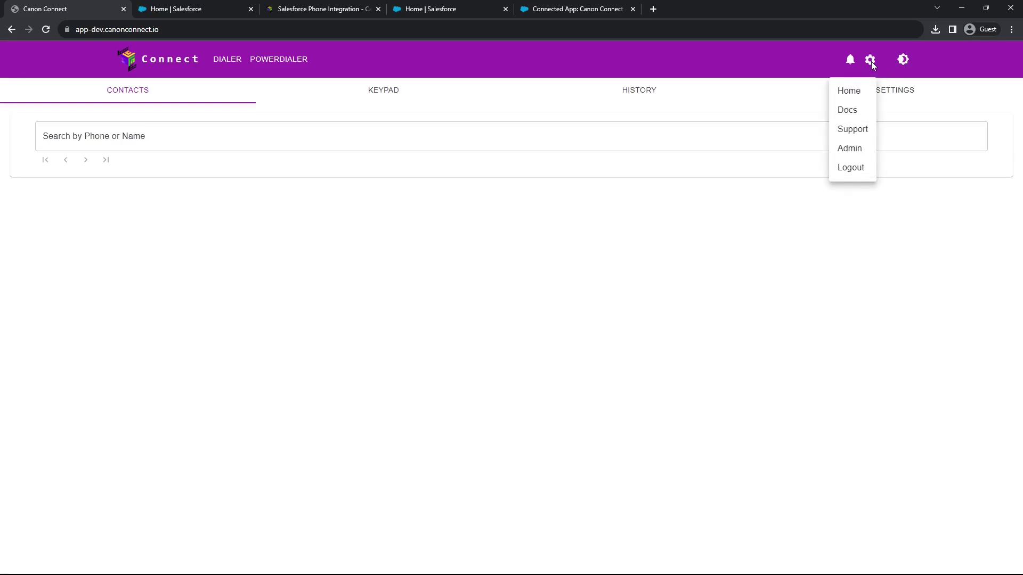
pyautogui.click(847, 153)
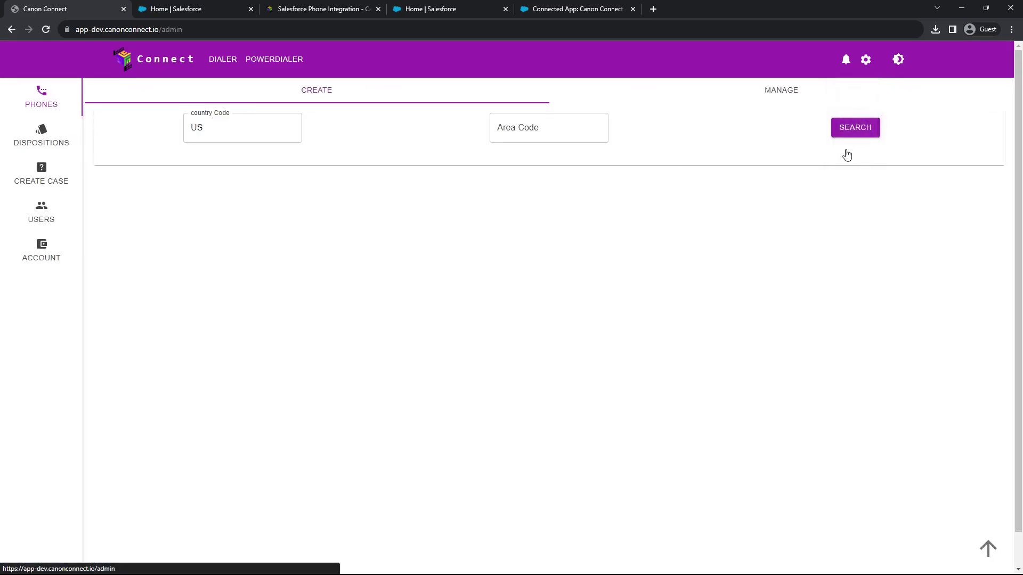
pyautogui.click(46, 257)
pyautogui.click(641, 106)
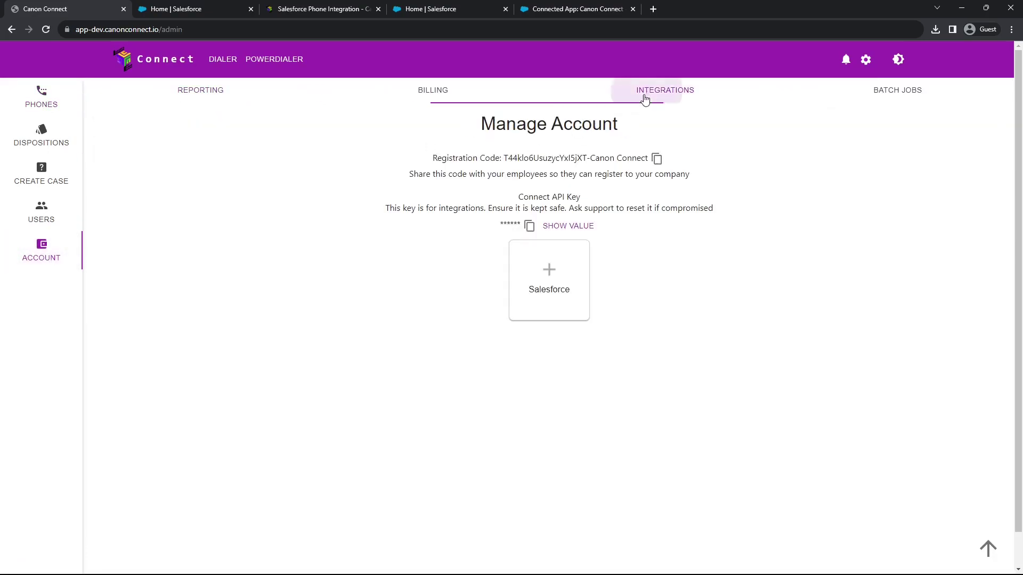
pyautogui.click(539, 296)
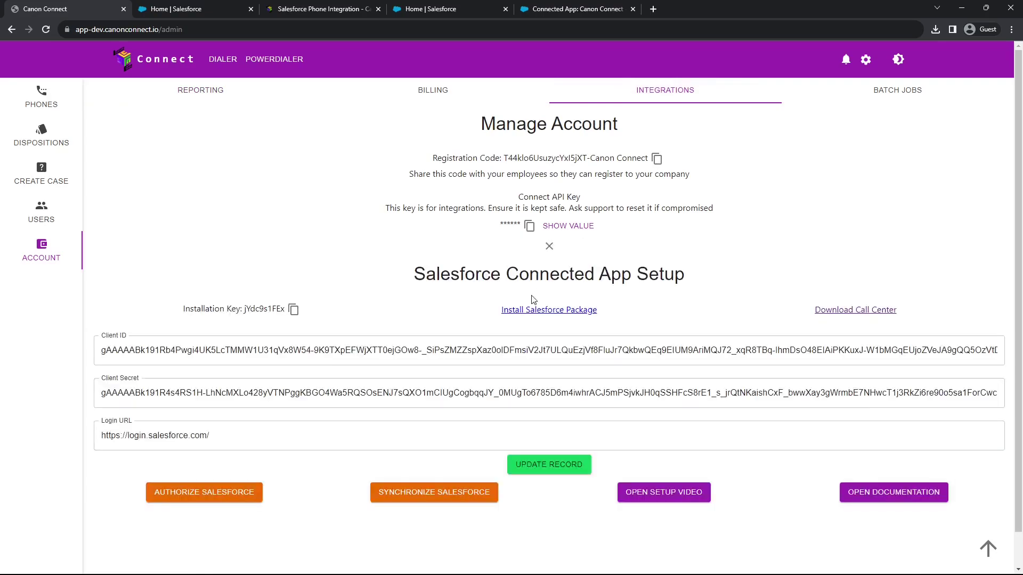
# Start a Salesforce synchronization from the Salesforce Connected App Setup page
pyautogui.scroll(-1, 430, 375)
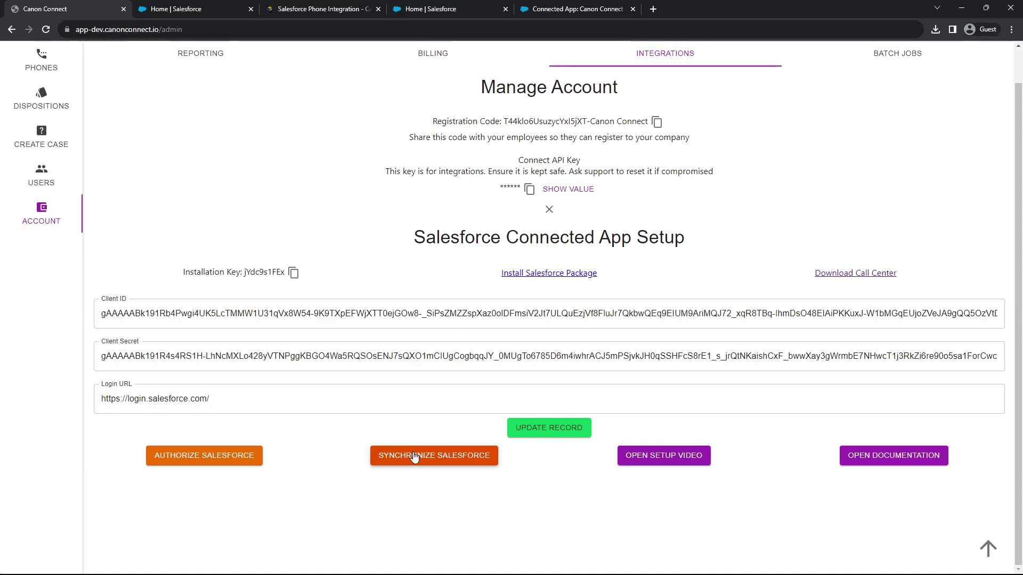
pyautogui.click(415, 457)
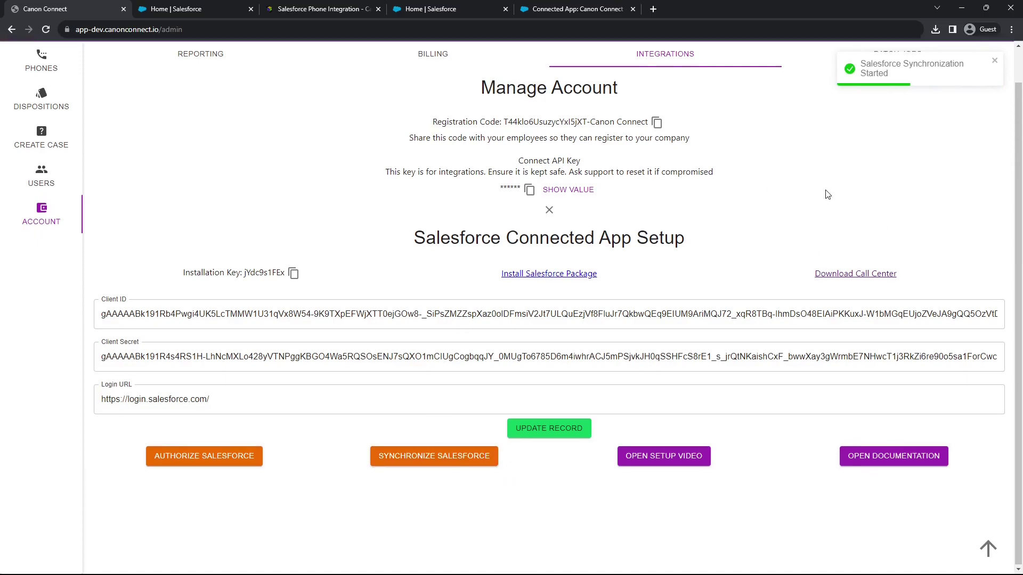
pyautogui.scroll(1, 790, 184)
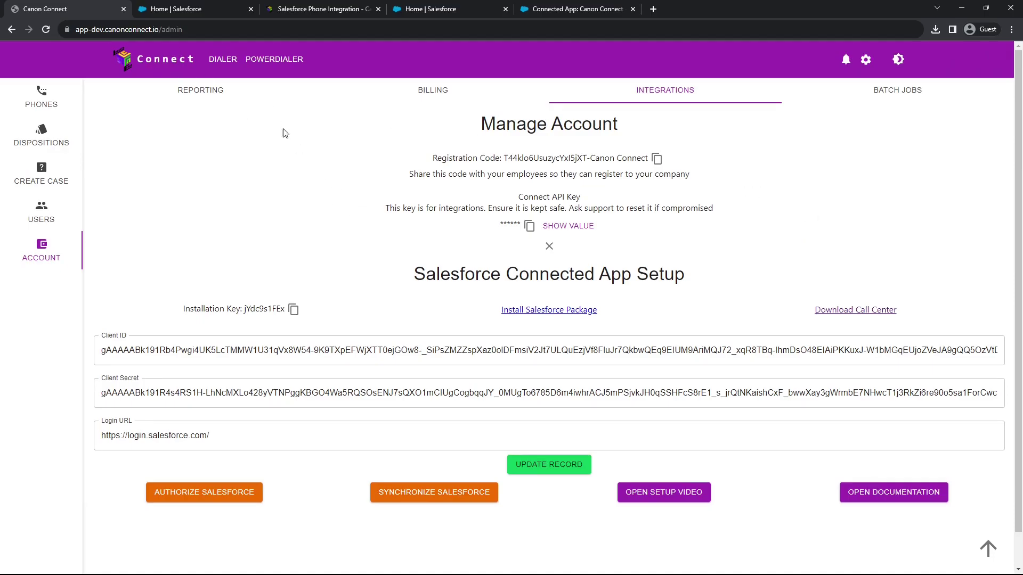
# Select and copy the full markup of the packaged CanonConnectCti Visualforce page
pyautogui.click(178, 9)
pyautogui.click(84, 113)
pyautogui.write('visual')
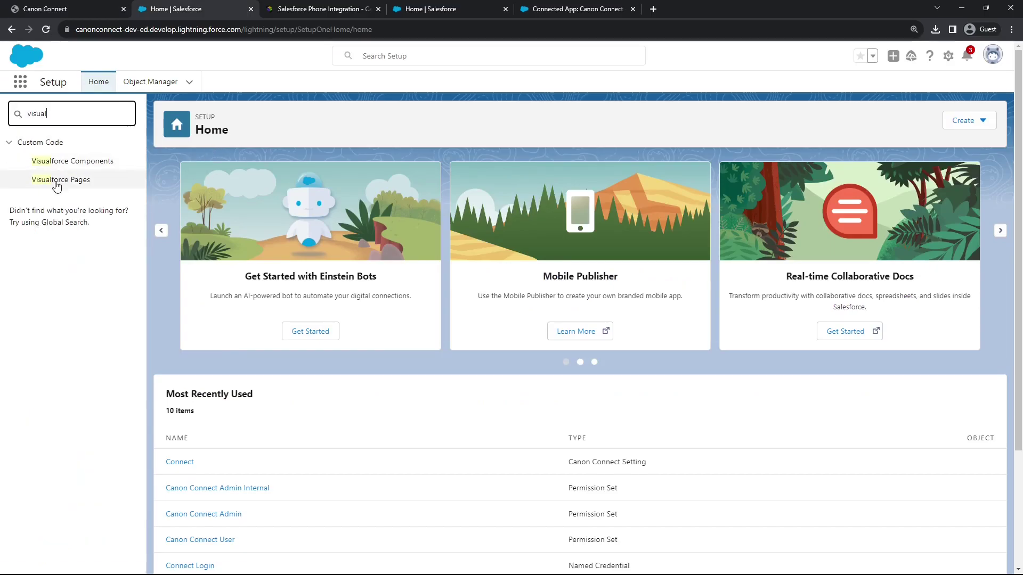
pyautogui.click(76, 183)
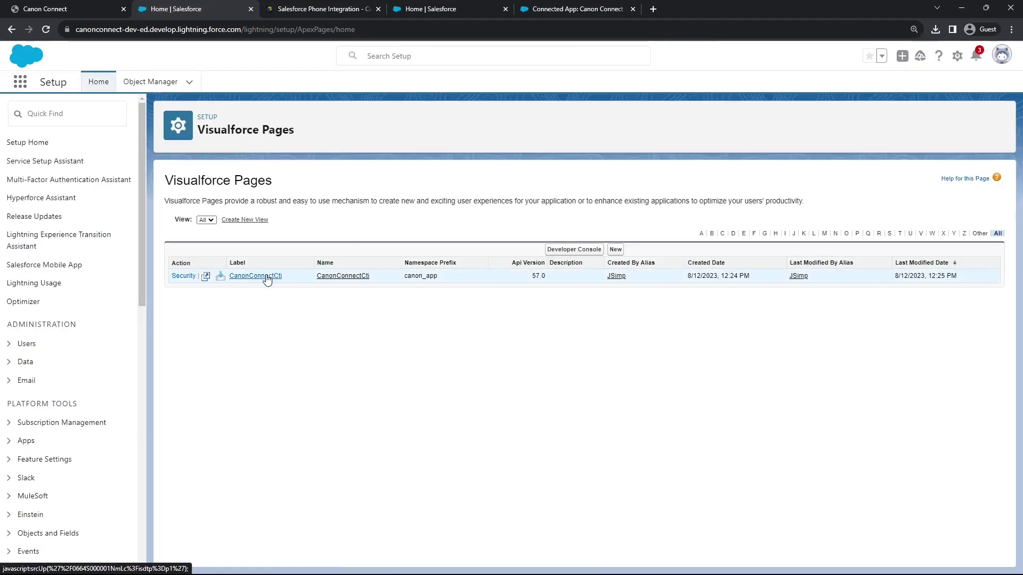
pyautogui.click(267, 277)
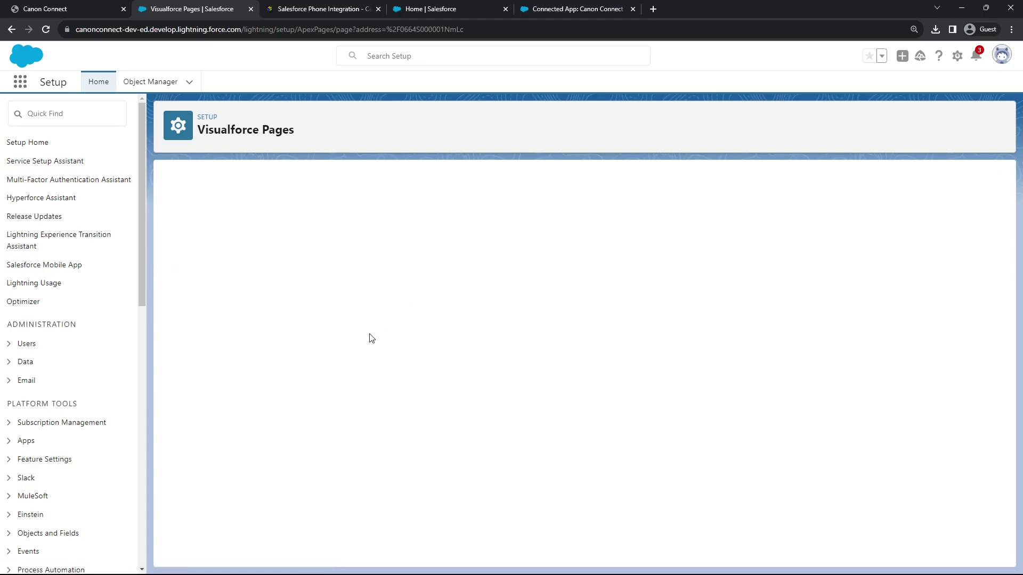
pyautogui.scroll(-15, 371, 339)
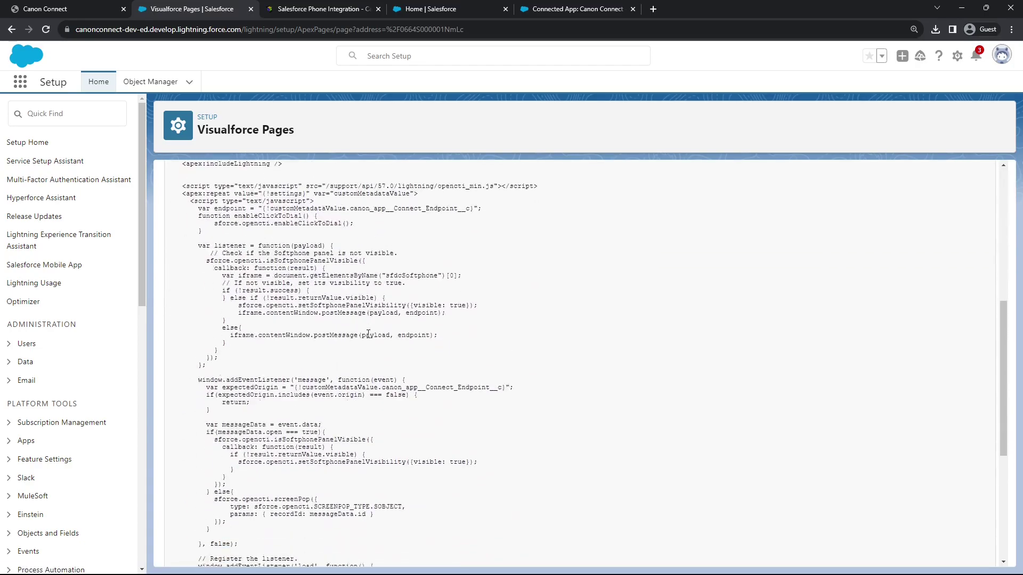
pyautogui.moveTo(243, 495); pyautogui.dragTo(175, 286)
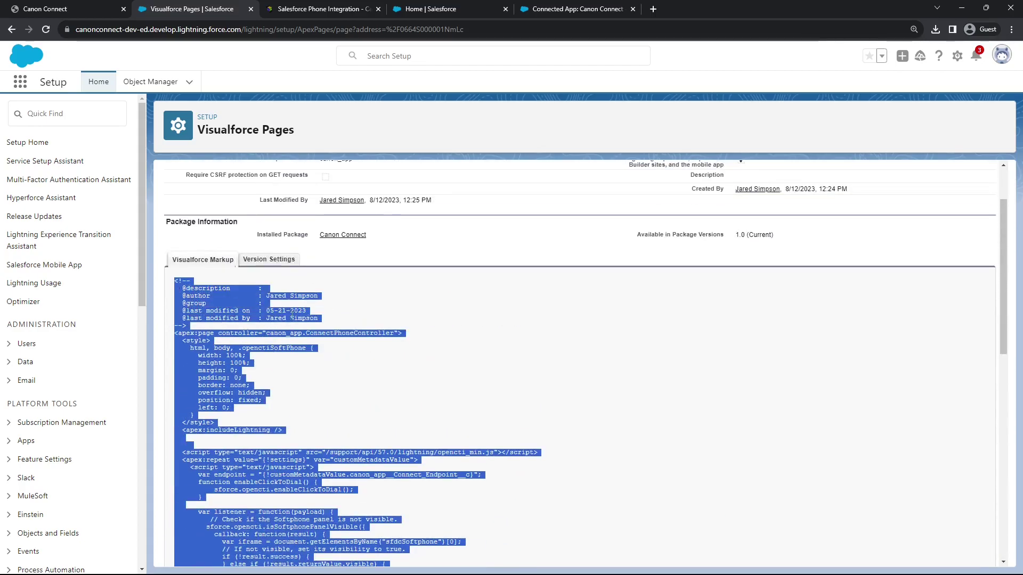
# Return to the Visualforce Pages list via Quick Find 'vi'
pyautogui.scroll(1, 267, 313)
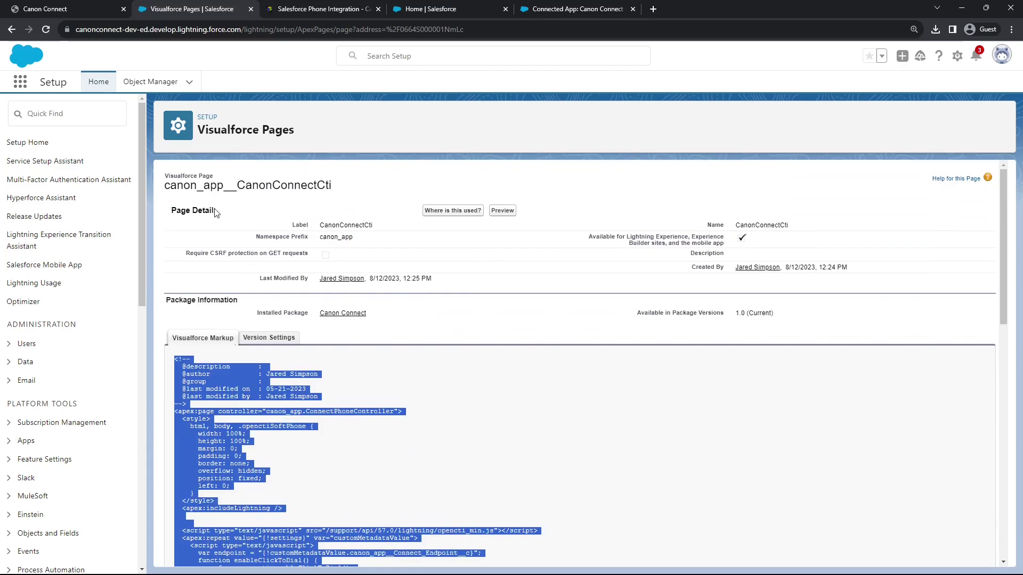
pyautogui.click(77, 119)
pyautogui.write('visual')
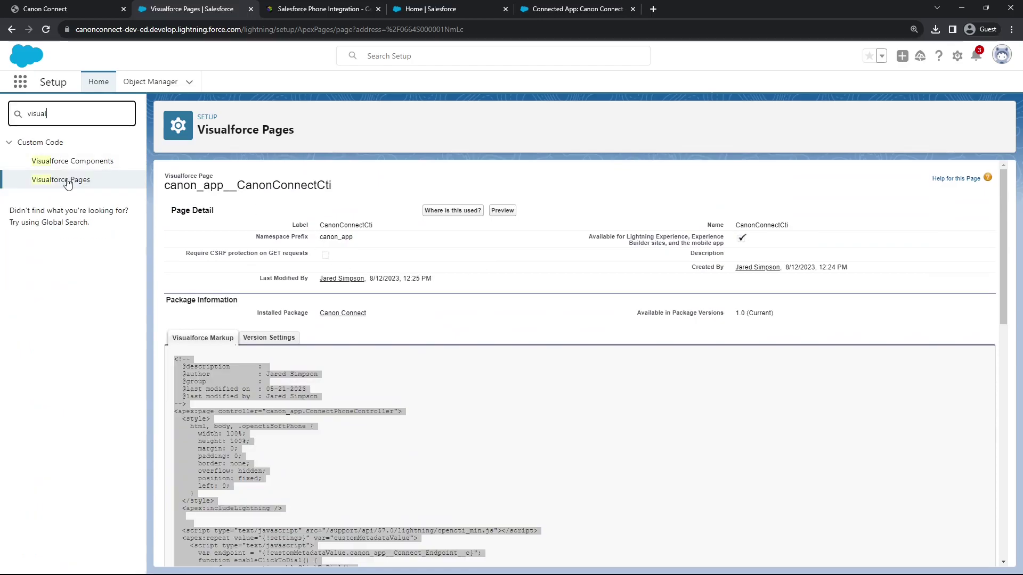
pyautogui.click(65, 179)
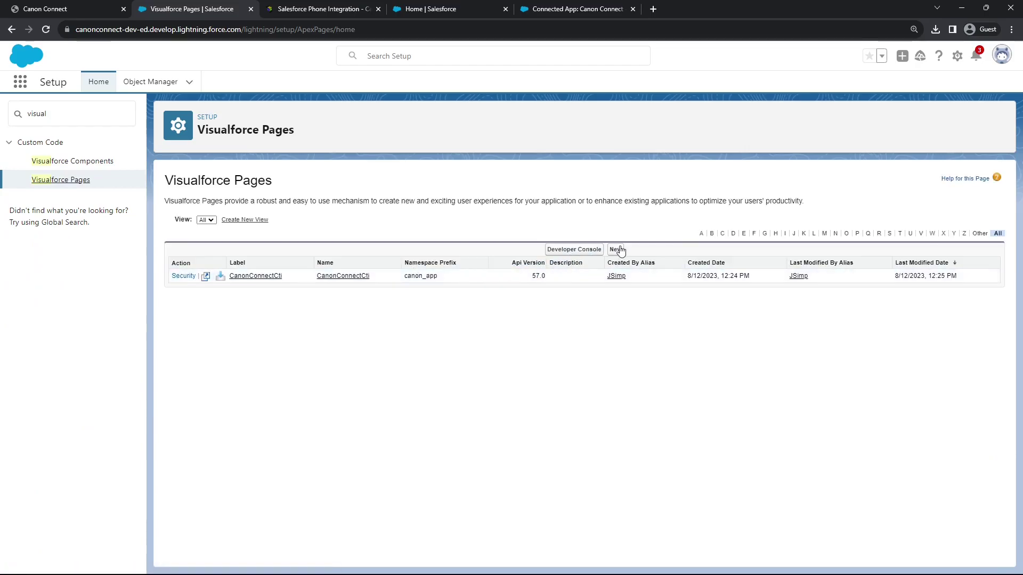
# Create a new Visualforce page and paste the copied softphone markup over the default content
pyautogui.click(616, 249)
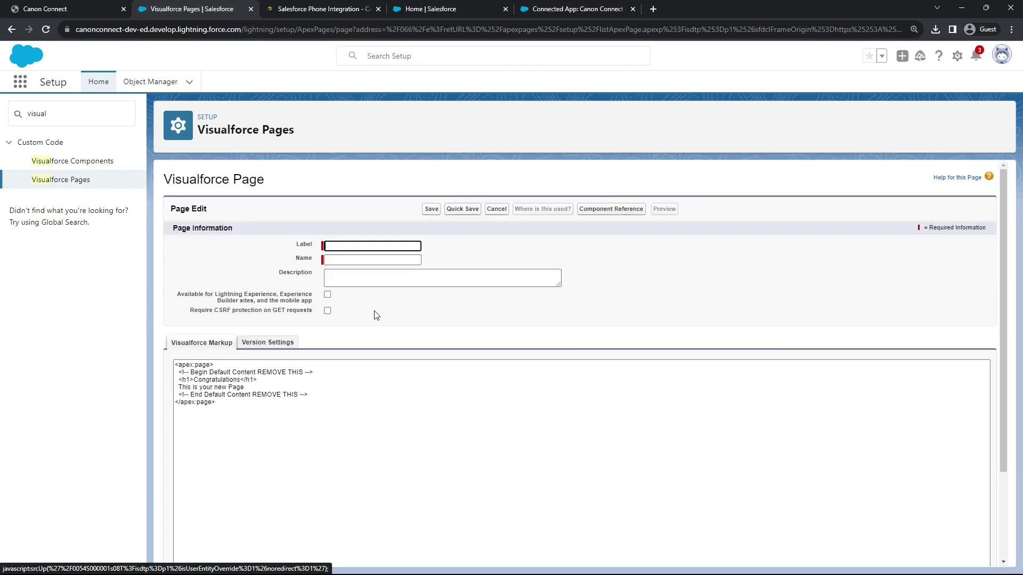
pyautogui.click(344, 382)
pyautogui.hotkey('ctrl', 'a')
pyautogui.click(220, 397)
pyautogui.moveTo(258, 425); pyautogui.dragTo(198, 381)
pyautogui.hotkey('ctrl', 'v')
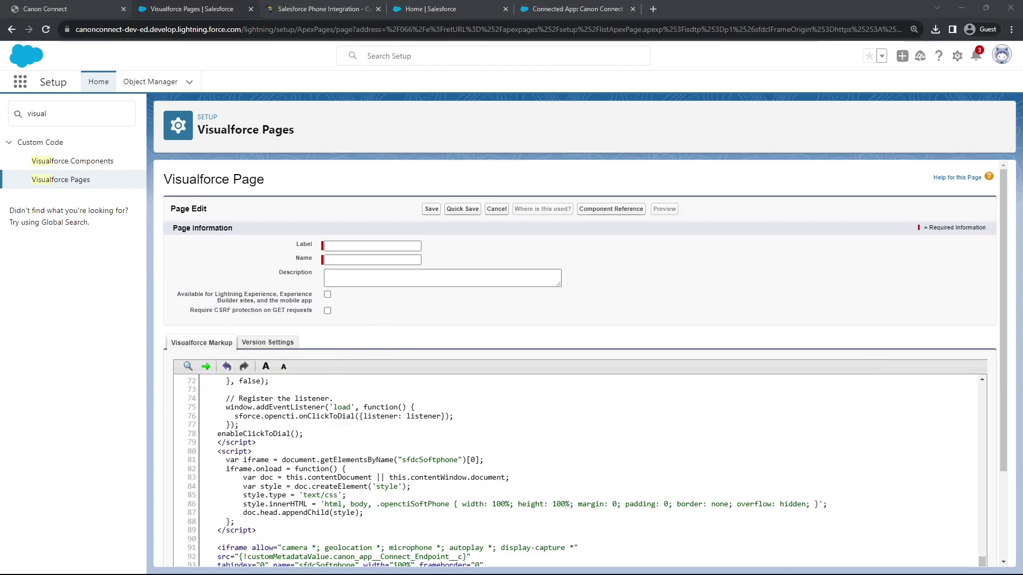
# Name the page CanonConnectCti, make it available for Lightning Experience, and save it
pyautogui.click(342, 247)
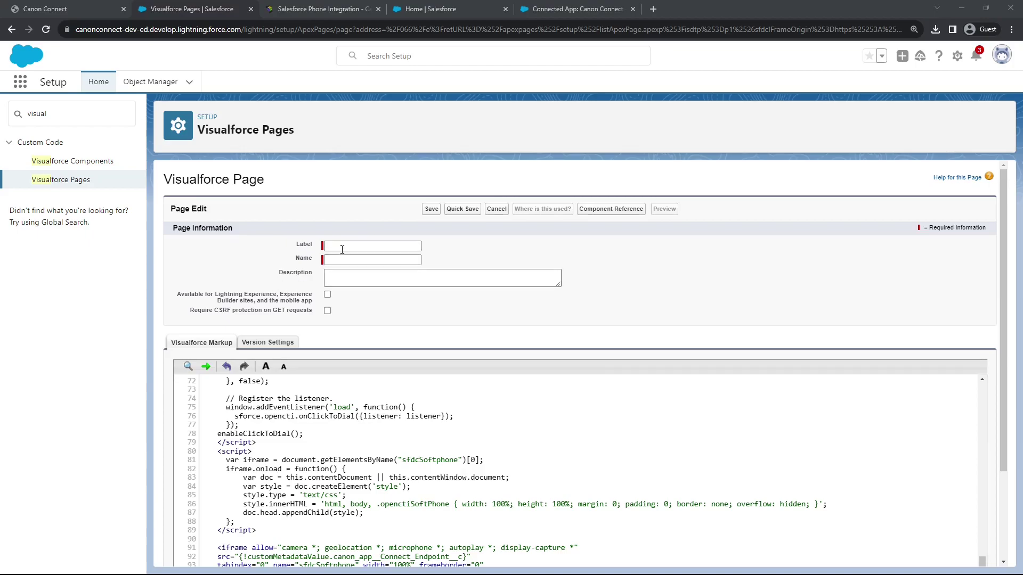
pyautogui.write('CanonConnectCti')
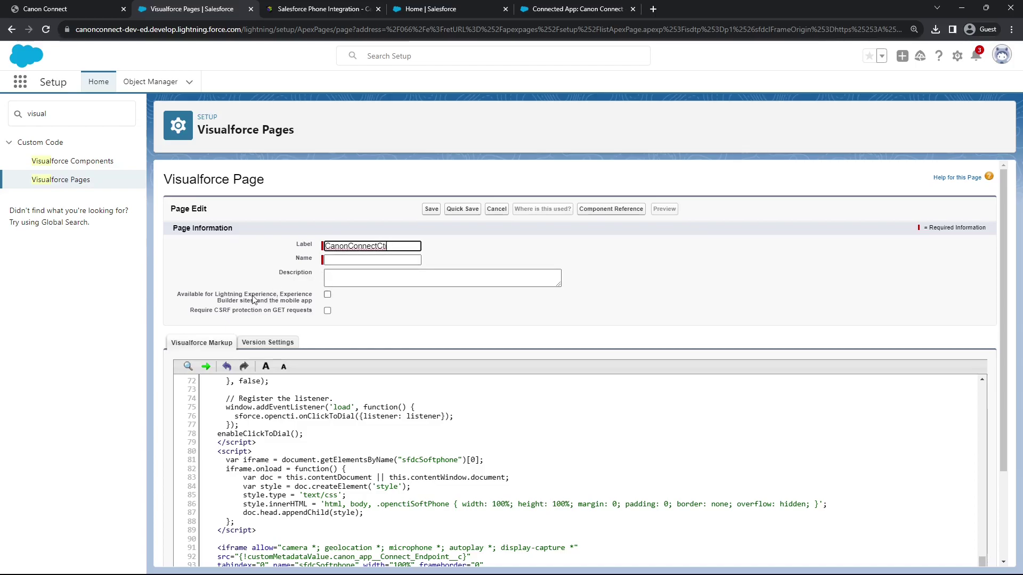
pyautogui.click(327, 295)
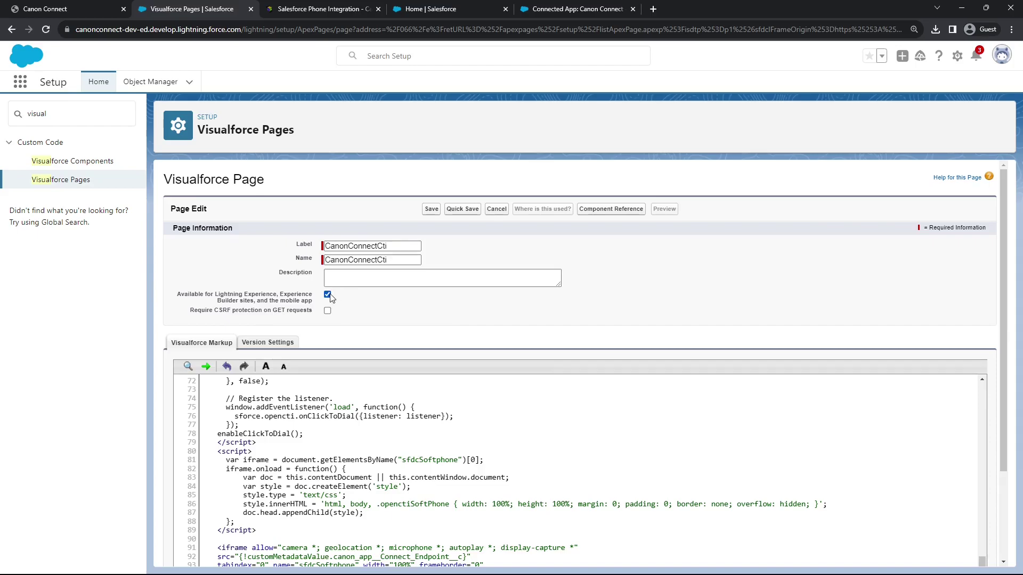
pyautogui.click(432, 210)
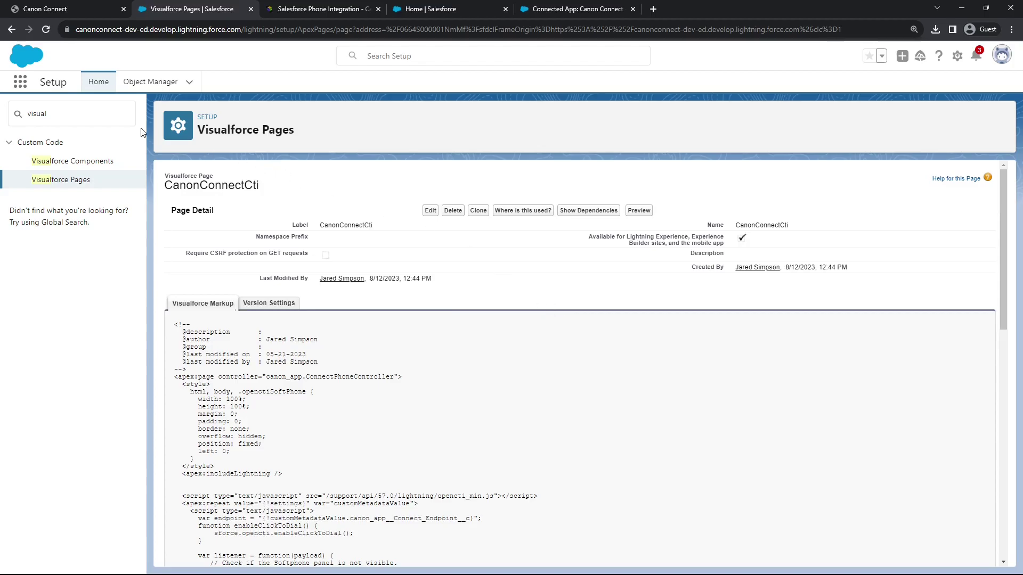
pyautogui.click(87, 111)
# Open the System Administrator user's record from the Users list
pyautogui.write('user')
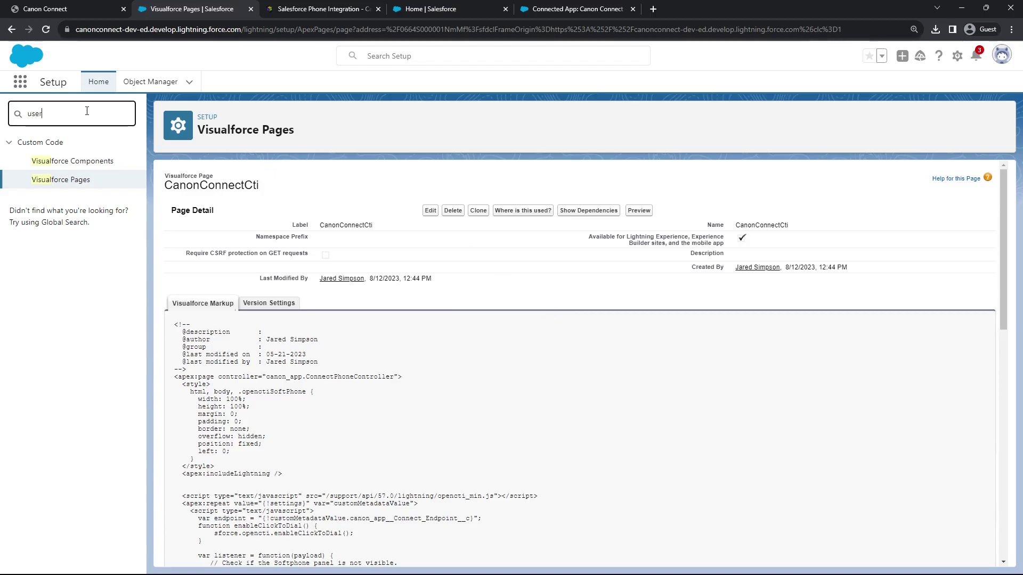
pyautogui.click(41, 290)
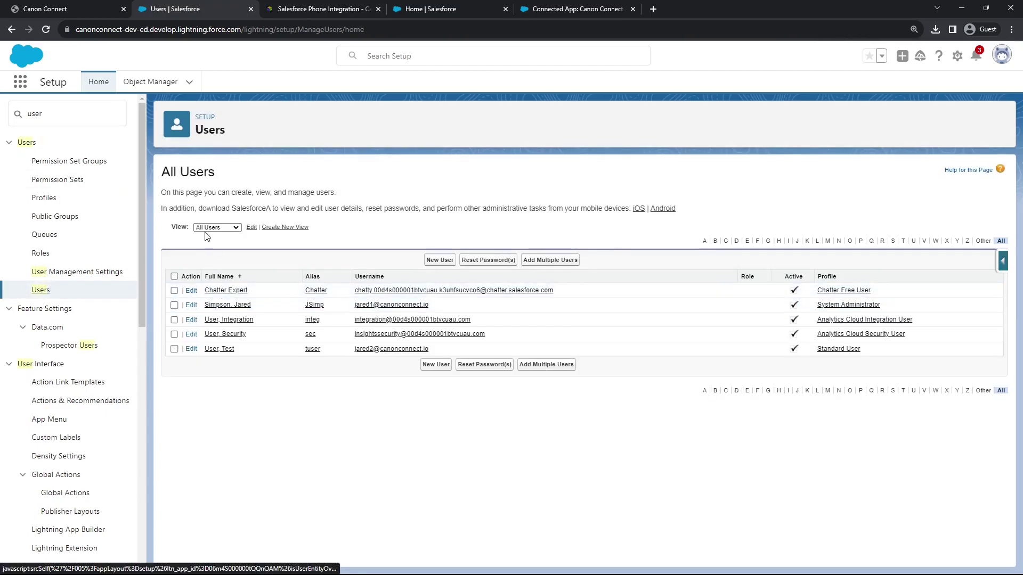
pyautogui.click(241, 304)
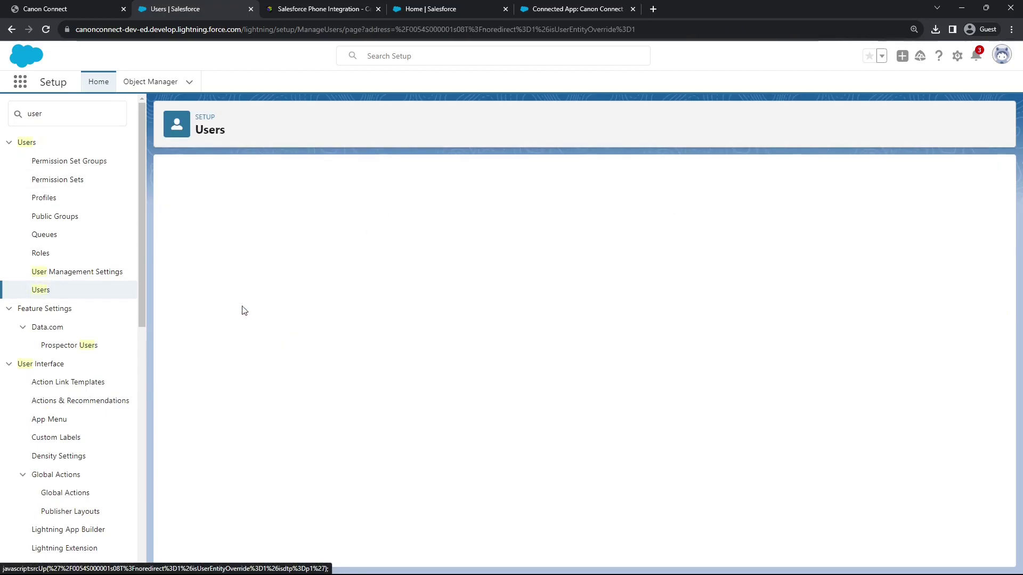
pyautogui.scroll(-2, 516, 294)
pyautogui.scroll(2, 483, 264)
# Set the administrator user's Call Center to Canon Connect and save
pyautogui.click(429, 224)
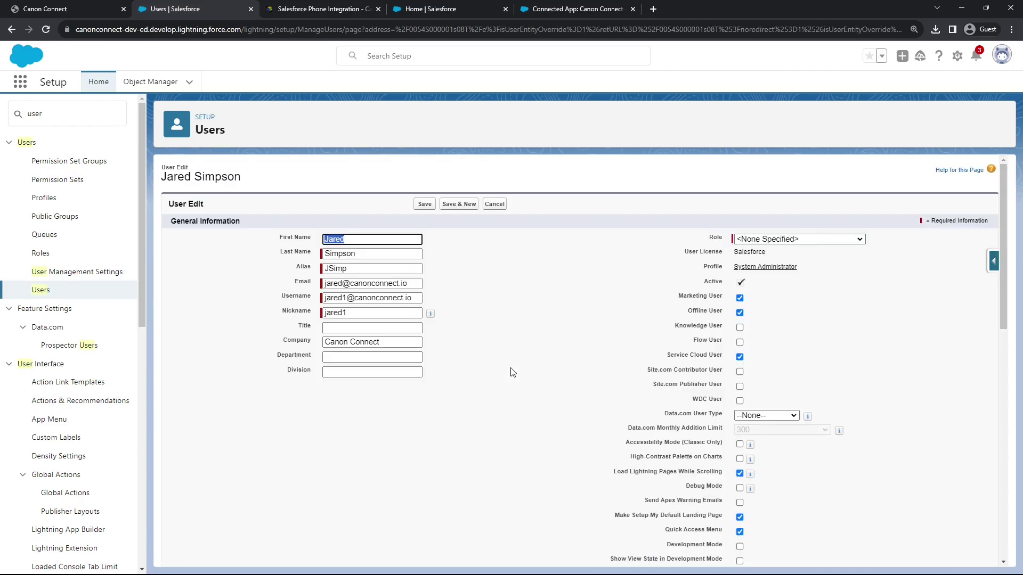
pyautogui.scroll(-5, 650, 357)
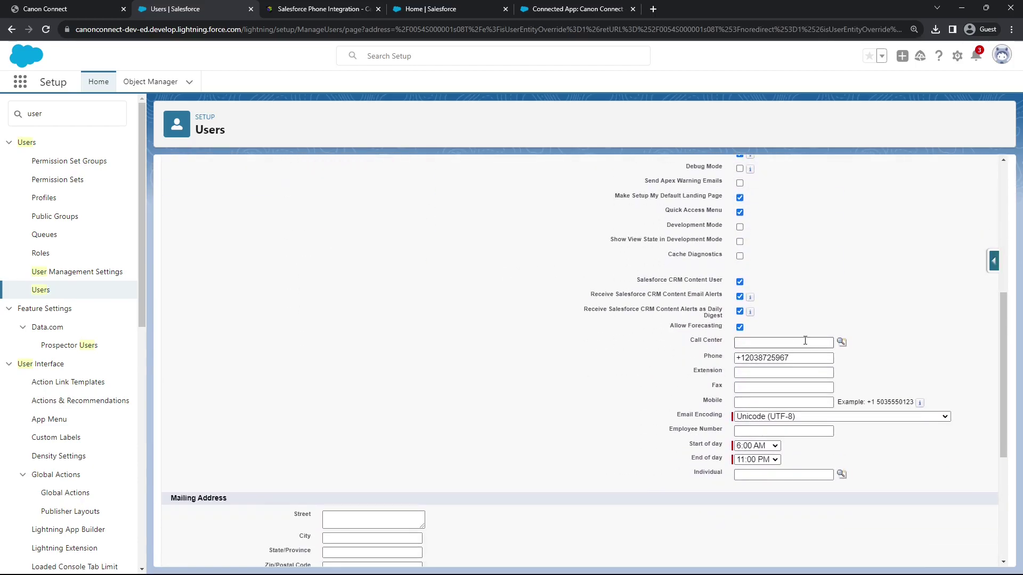
pyautogui.click(842, 342)
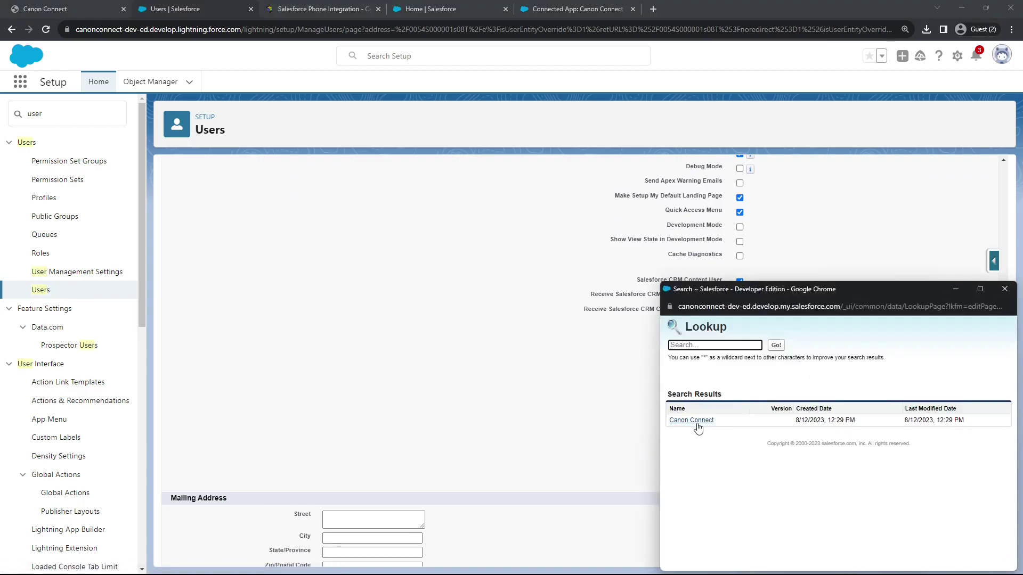
pyautogui.click(698, 425)
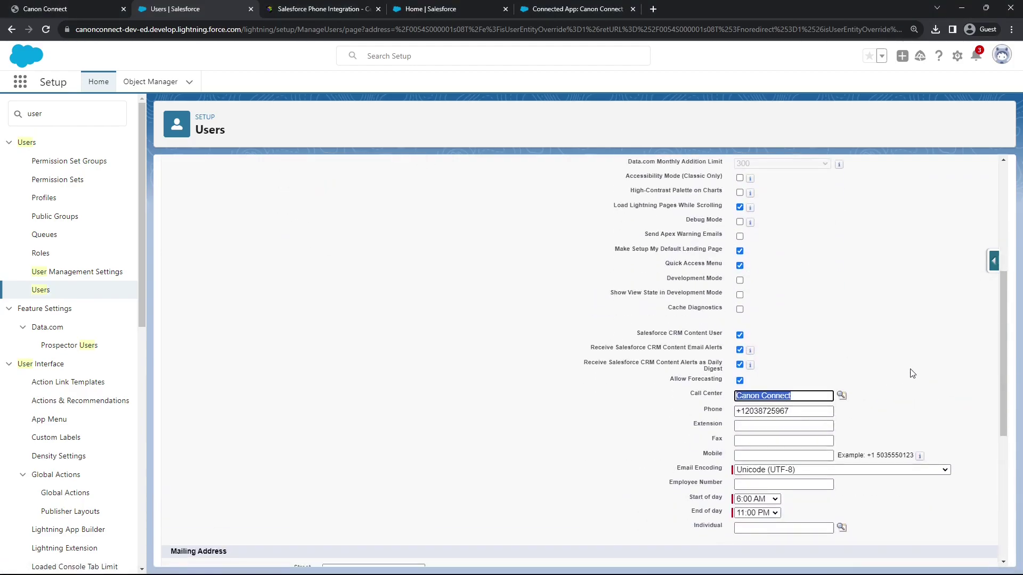
pyautogui.scroll(5, 829, 353)
pyautogui.click(425, 203)
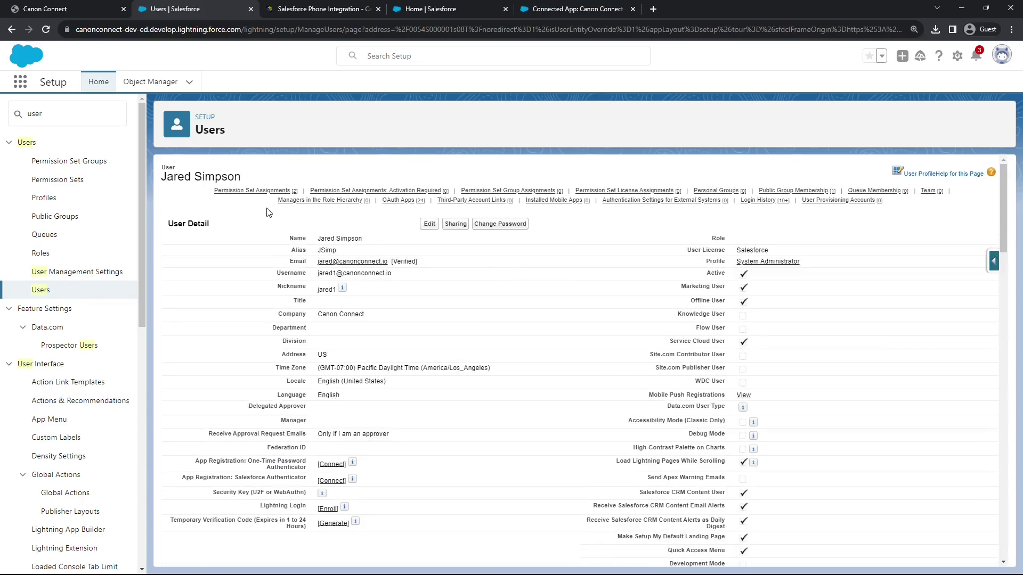
pyautogui.doubleClick(81, 115)
# Open the Lightning Experience App Manager list of the org's apps
pyautogui.write('app')
pyautogui.click(62, 230)
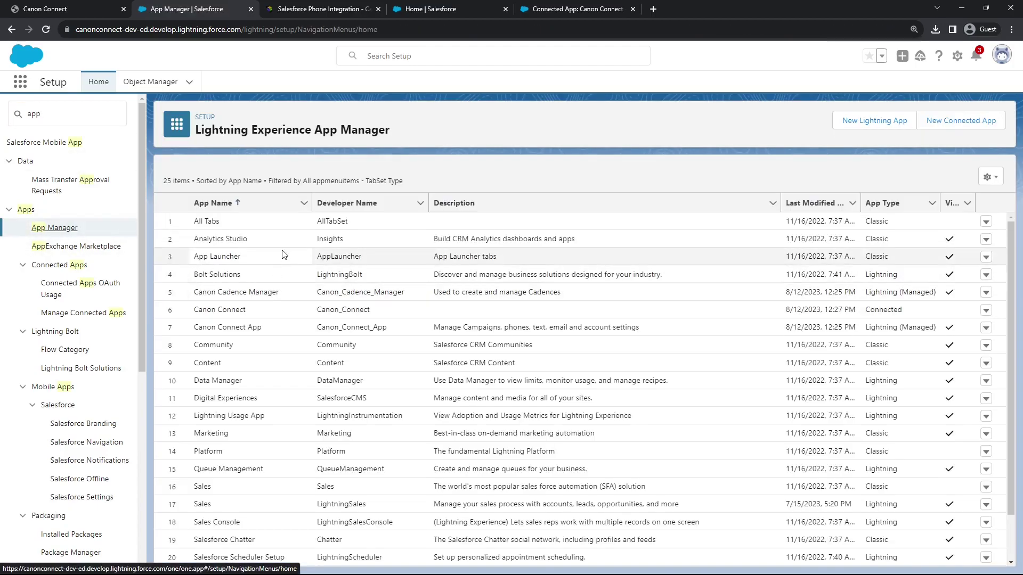
pyautogui.scroll(-3, 283, 282)
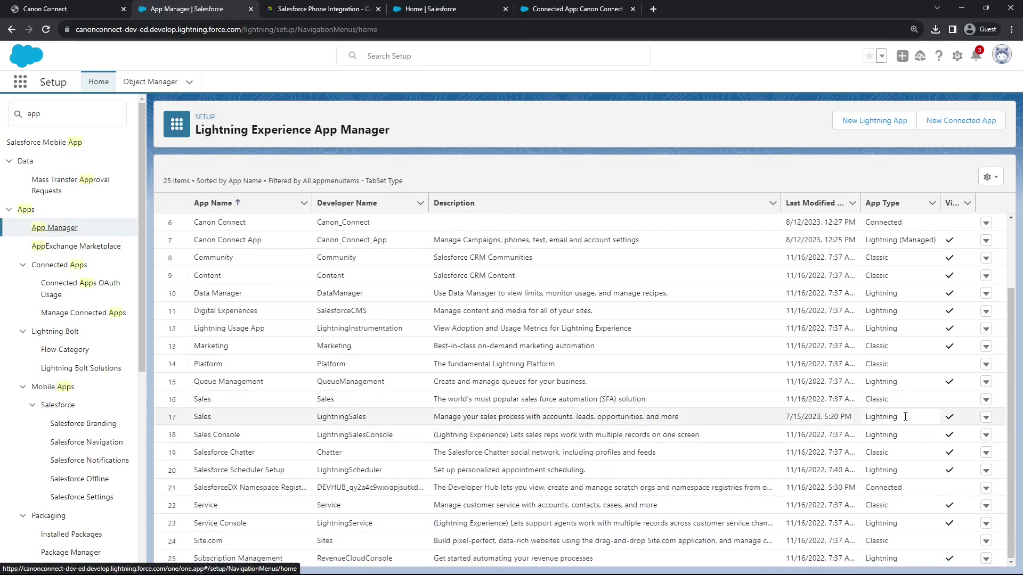
# Check the Lightning Sales app's utility items, confirming its Phone item uses Open CTI Softphone
pyautogui.click(986, 401)
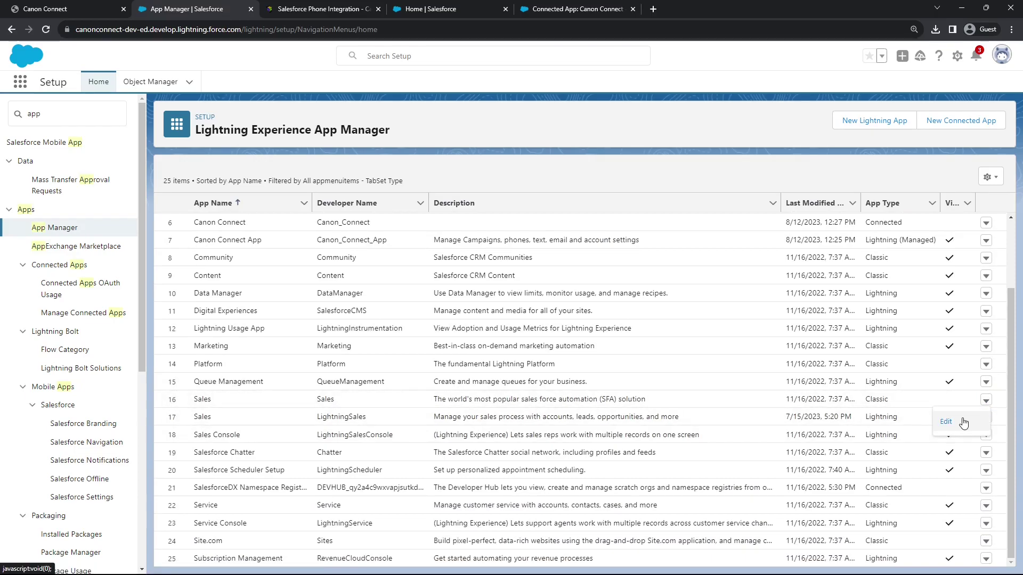
pyautogui.click(880, 388)
pyautogui.click(986, 418)
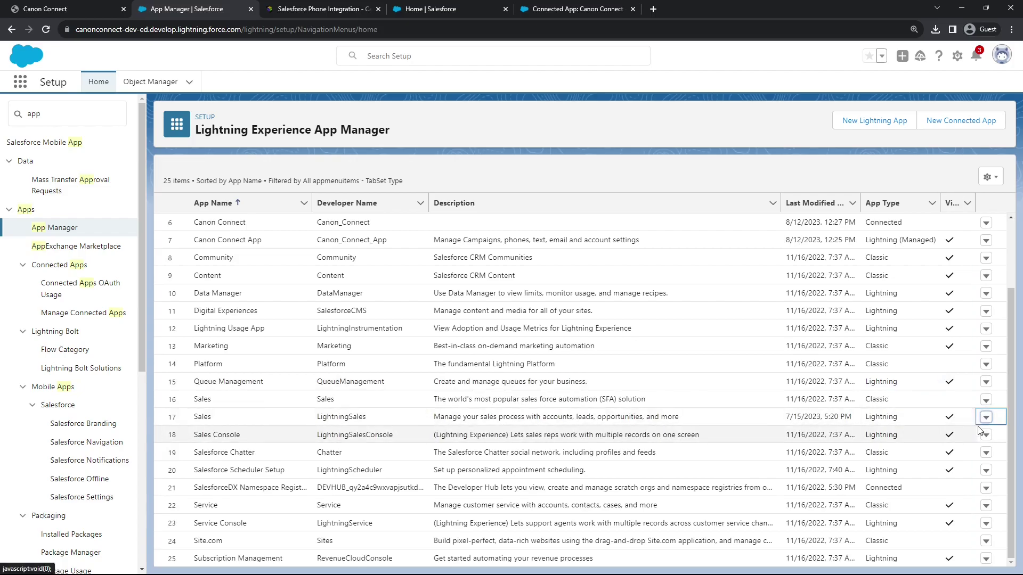
pyautogui.click(985, 419)
pyautogui.click(977, 433)
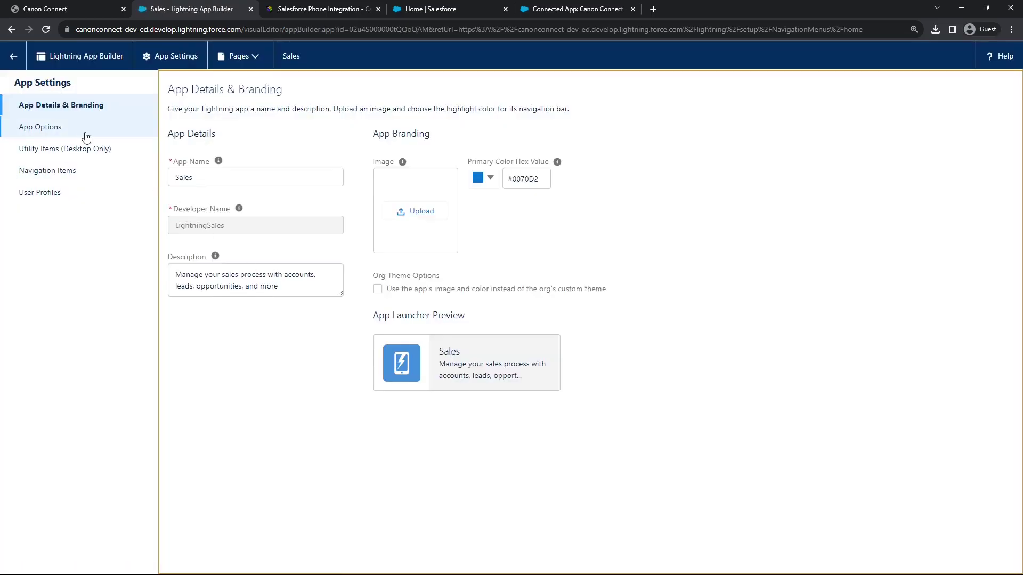
pyautogui.click(68, 151)
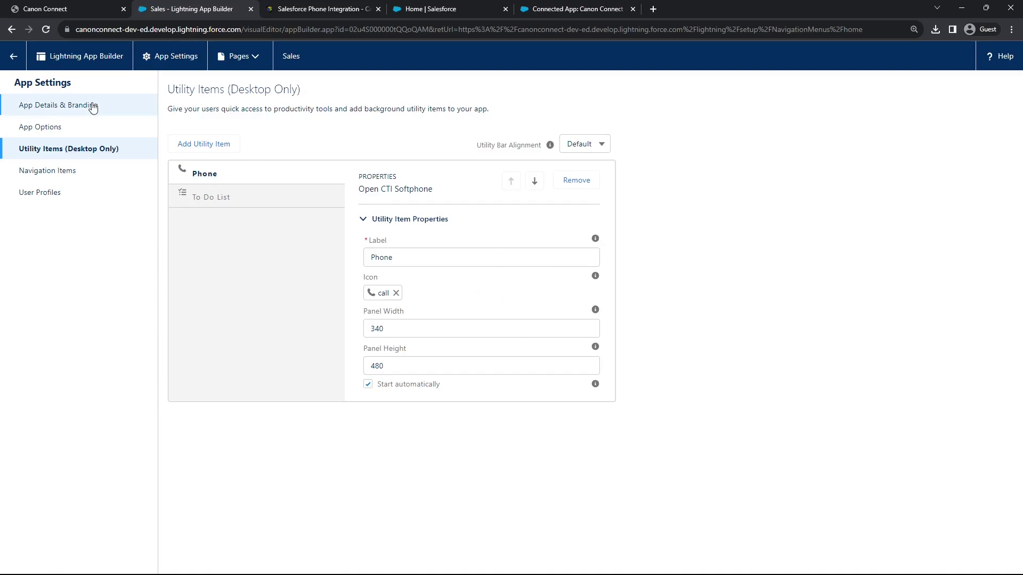
pyautogui.click(19, 61)
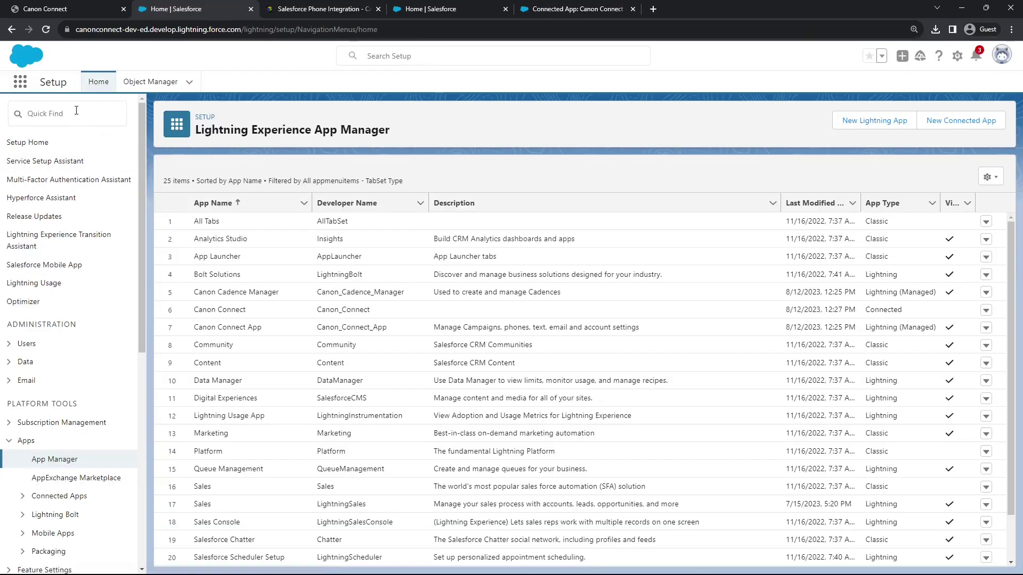
# Open the Connect record of the Canon Connect Setting custom metadata type for editing
pyautogui.click(76, 107)
pyautogui.write('custom')
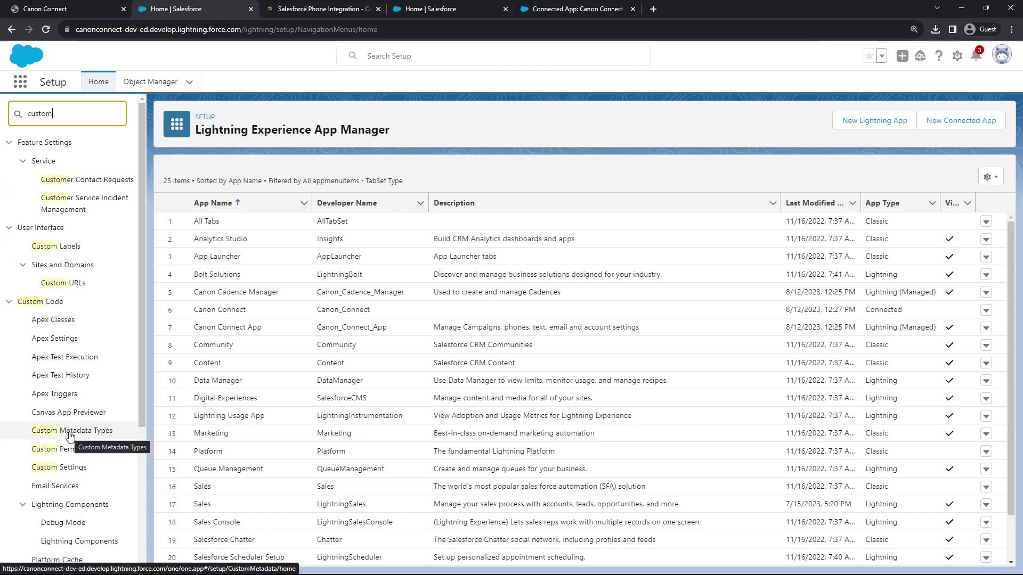
pyautogui.click(70, 435)
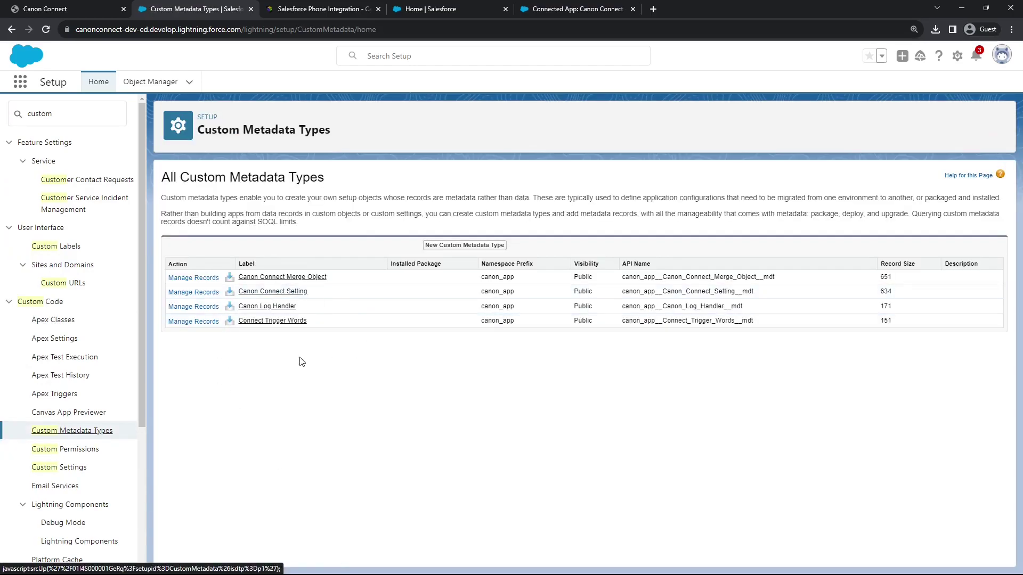
pyautogui.click(214, 293)
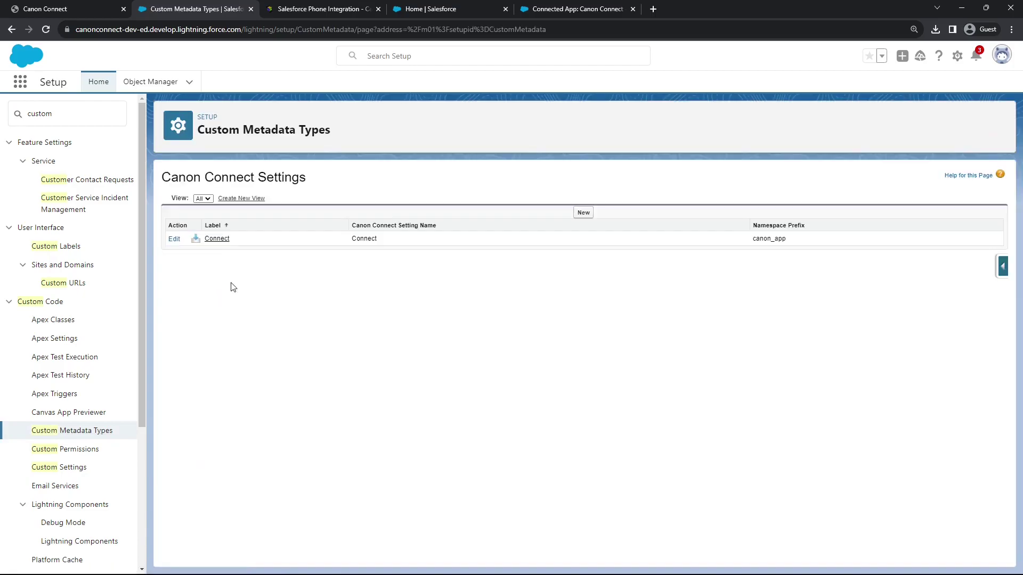
pyautogui.click(174, 239)
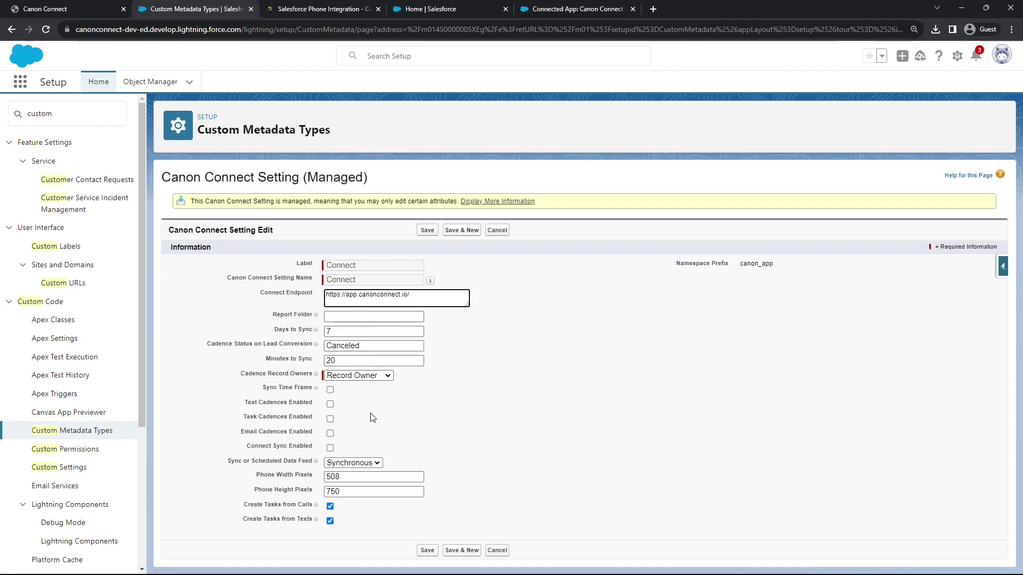
# Enable Connect Sync and keep the data feed set to Synchronous
pyautogui.click(336, 466)
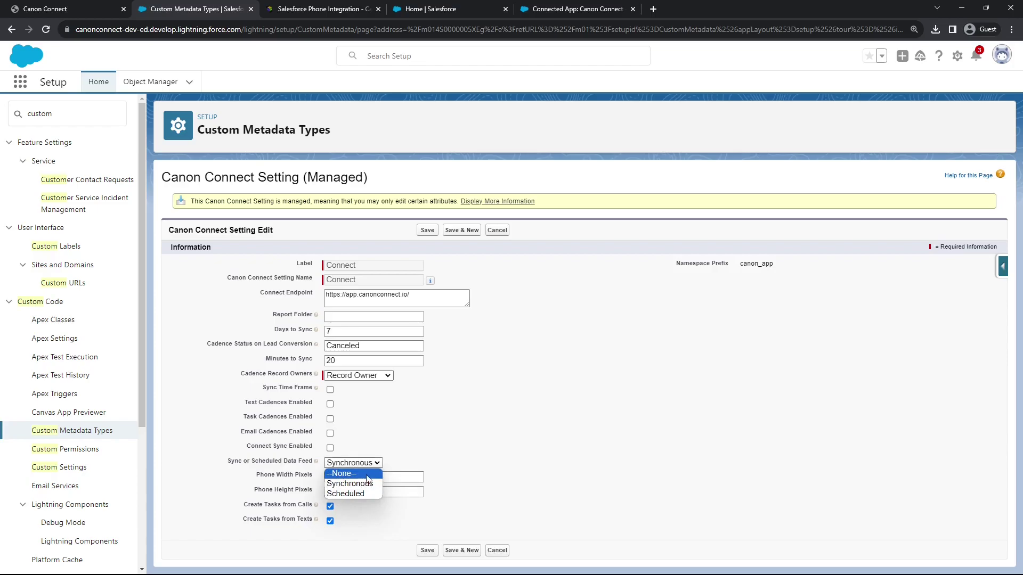
pyautogui.click(422, 473)
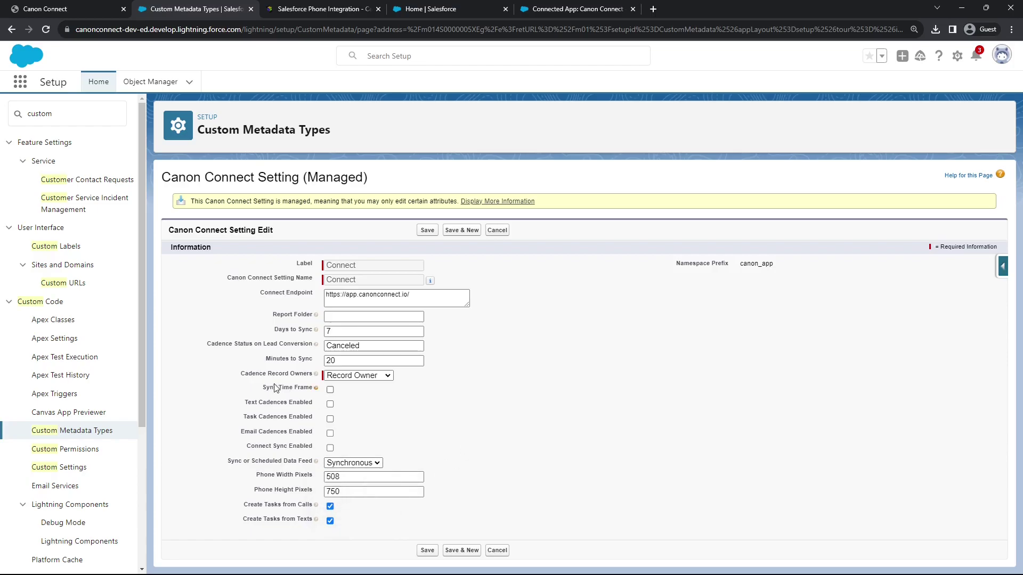
pyautogui.click(330, 448)
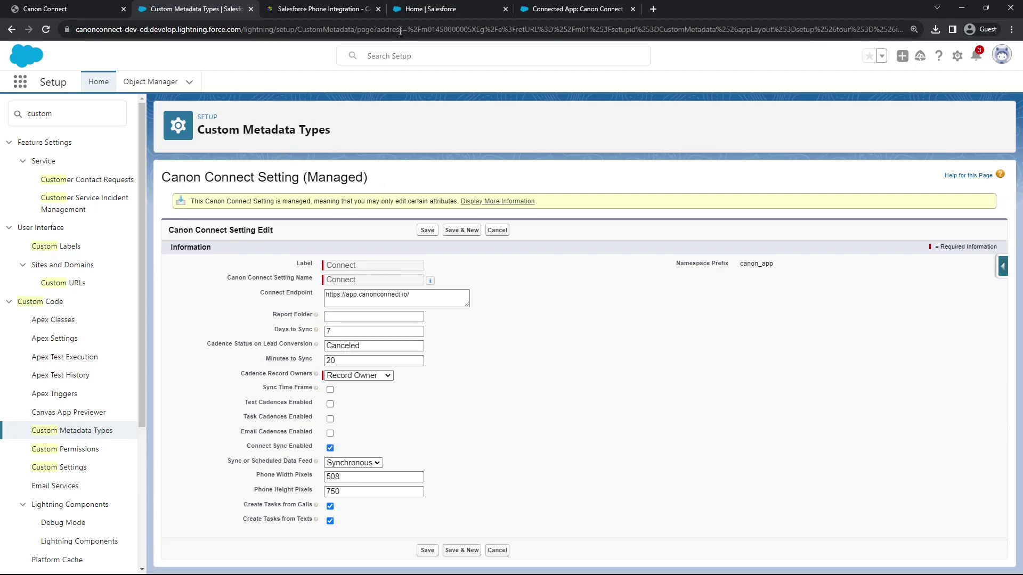
pyautogui.click(328, 317)
# Copy the Canon Connect Campaign Reports folder's ID from its page address
pyautogui.click(447, 8)
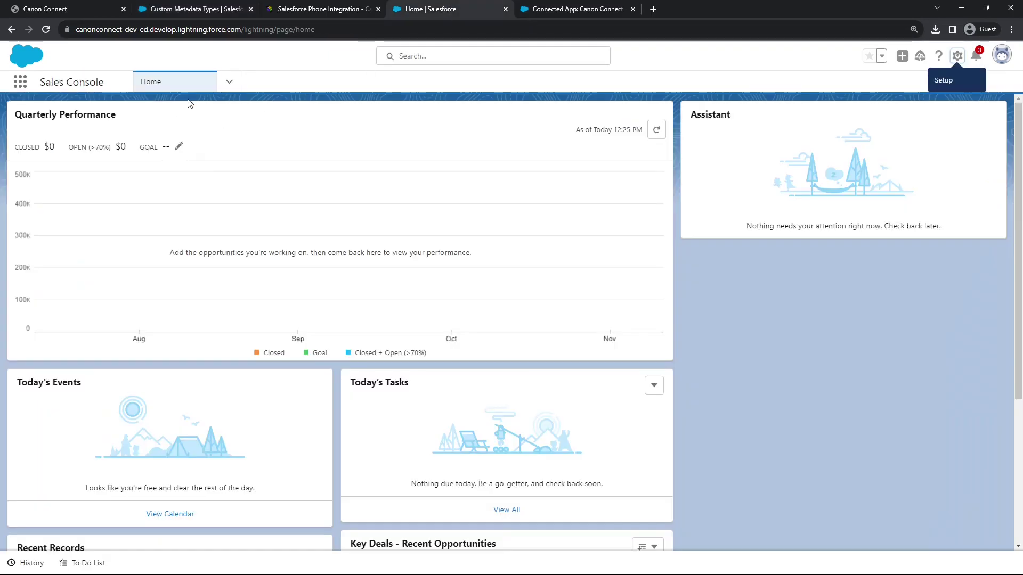
pyautogui.click(230, 82)
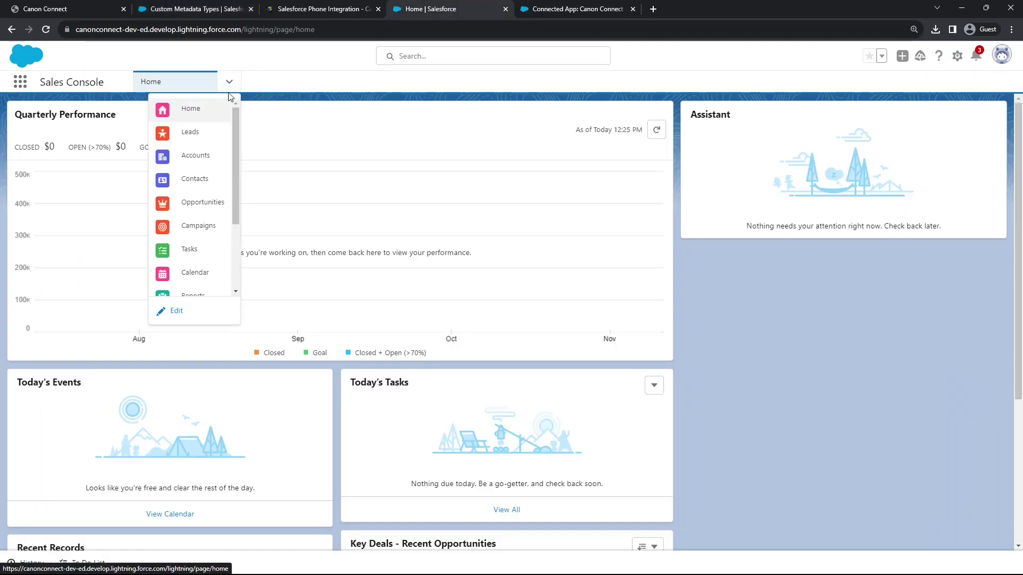
pyautogui.scroll(-3, 197, 230)
pyautogui.click(193, 191)
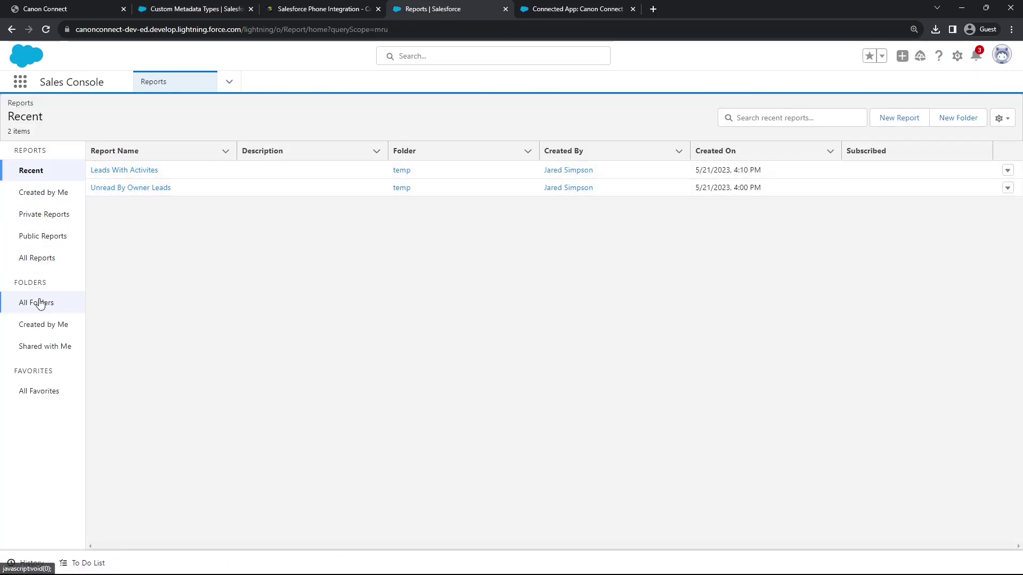
pyautogui.click(40, 302)
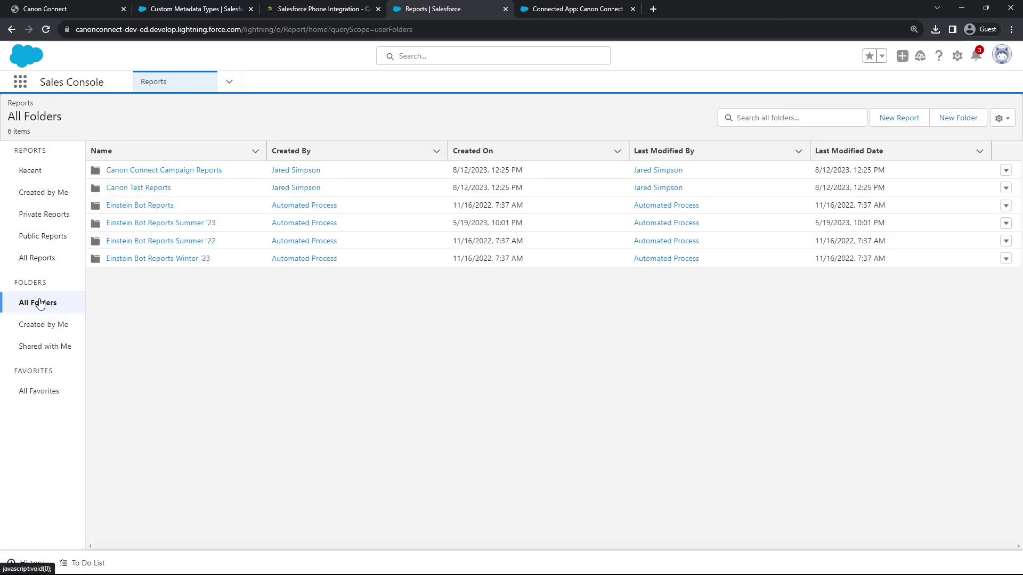
pyautogui.click(164, 170)
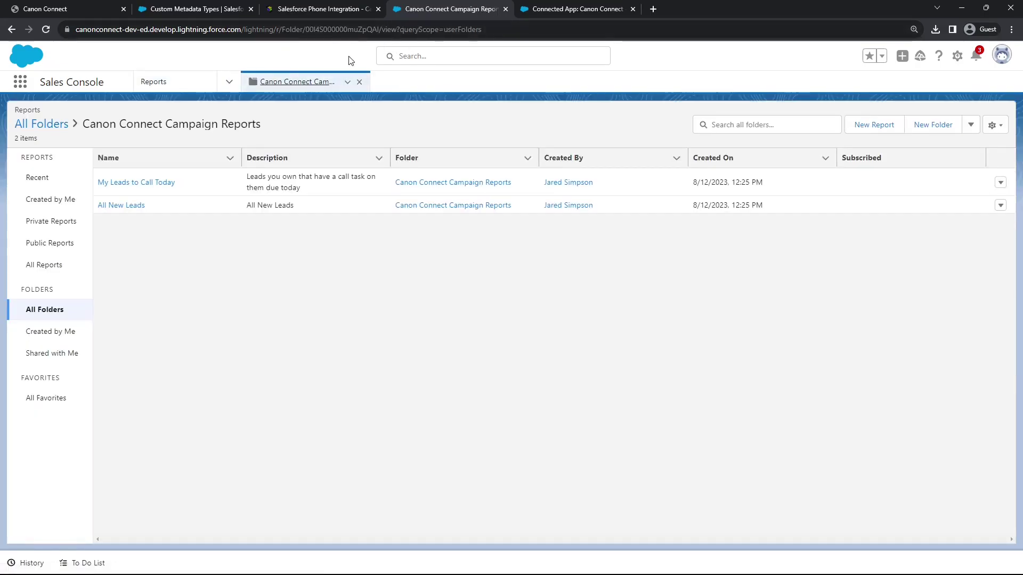
pyautogui.doubleClick(351, 31)
pyautogui.hotkey('ctrl', 'c')
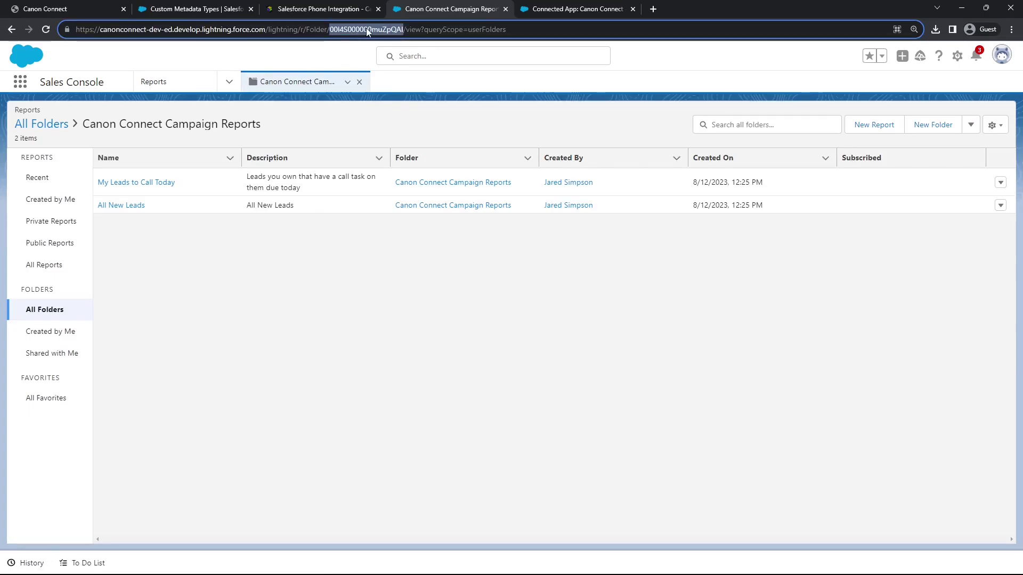
# Paste the folder ID into Report Folder, change the Connect Endpoint to app-dev, and save
pyautogui.click(186, 9)
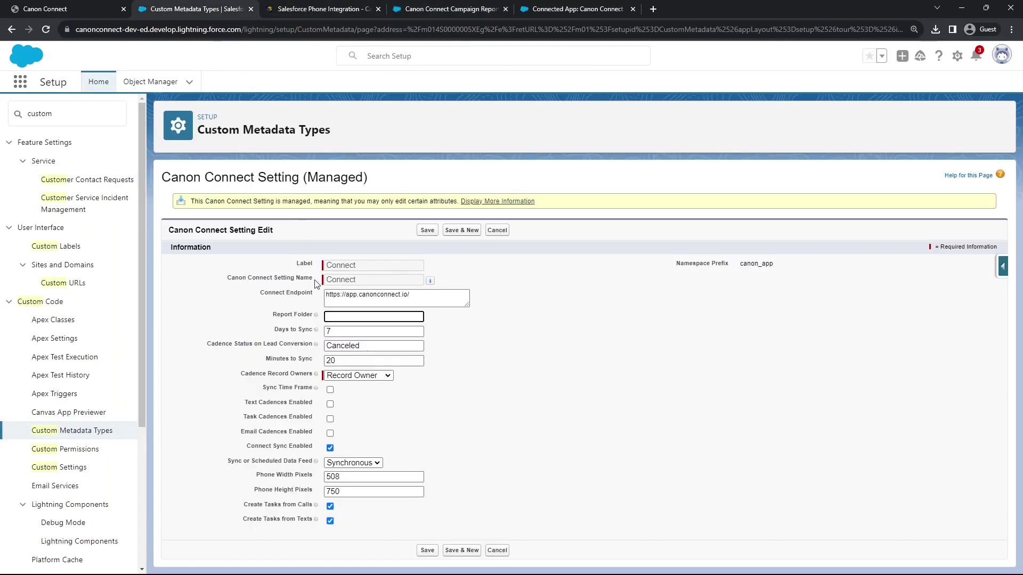
pyautogui.hotkey('ctrl', 'v')
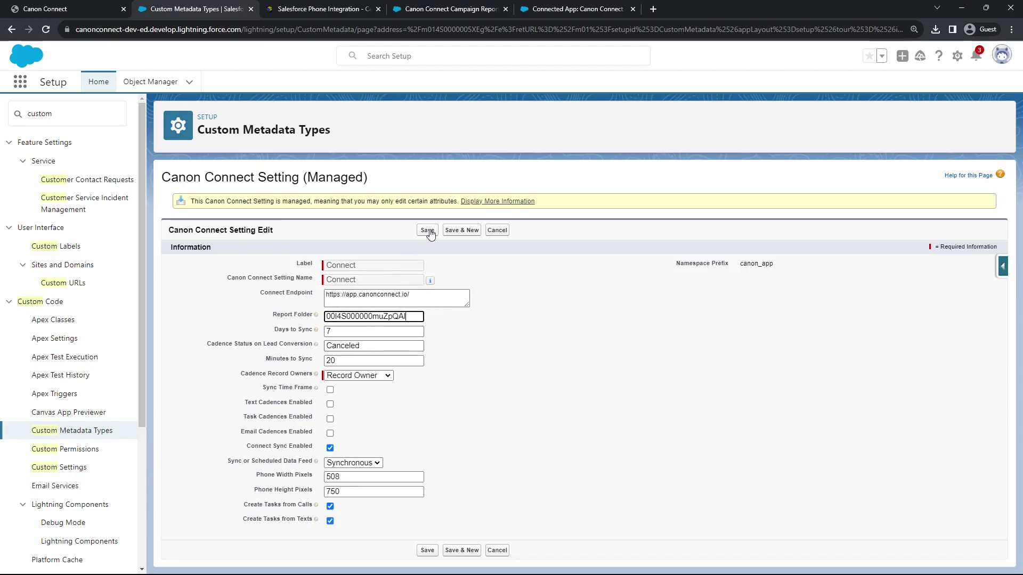
pyautogui.click(358, 294)
pyautogui.write('de.v')
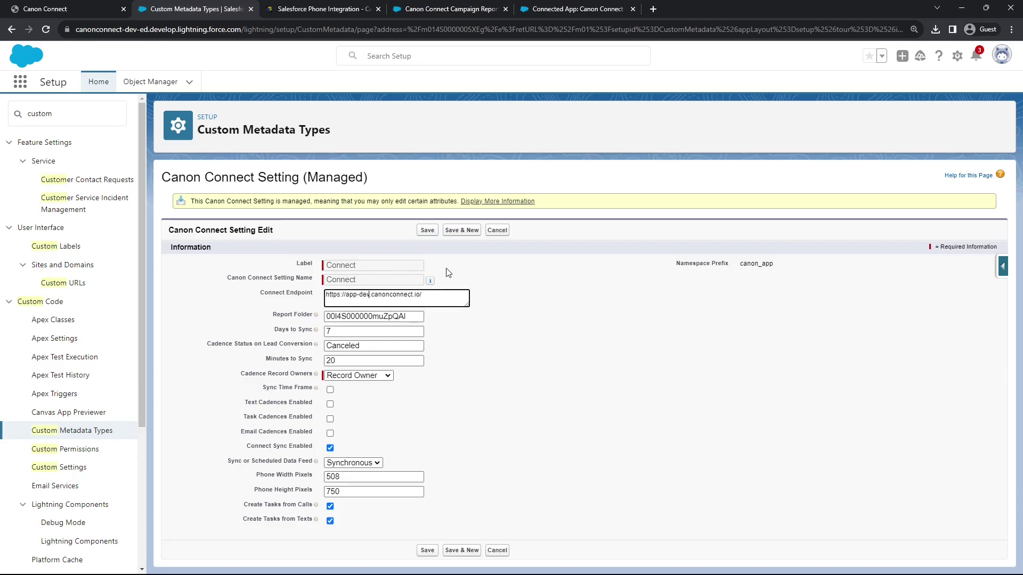
pyautogui.click(429, 232)
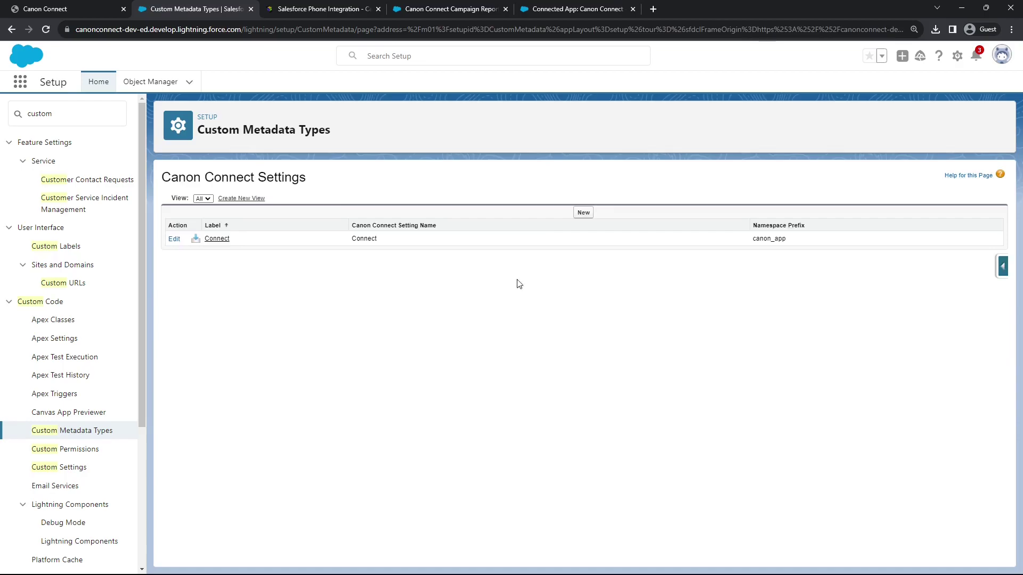
pyautogui.click(412, 10)
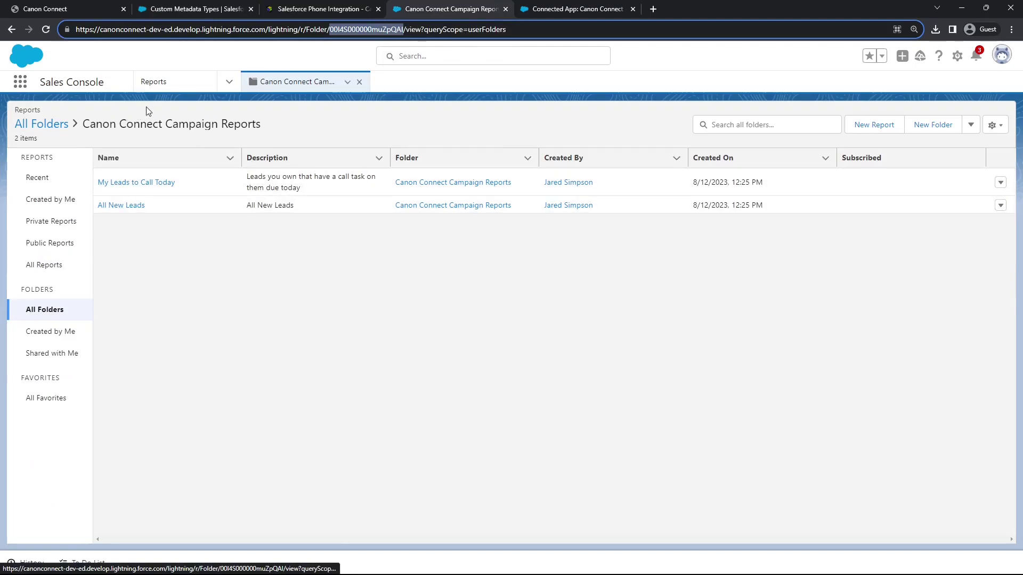
# Create a Canon Connect Settings record named 'setting' from the App Launcher
pyautogui.click(29, 82)
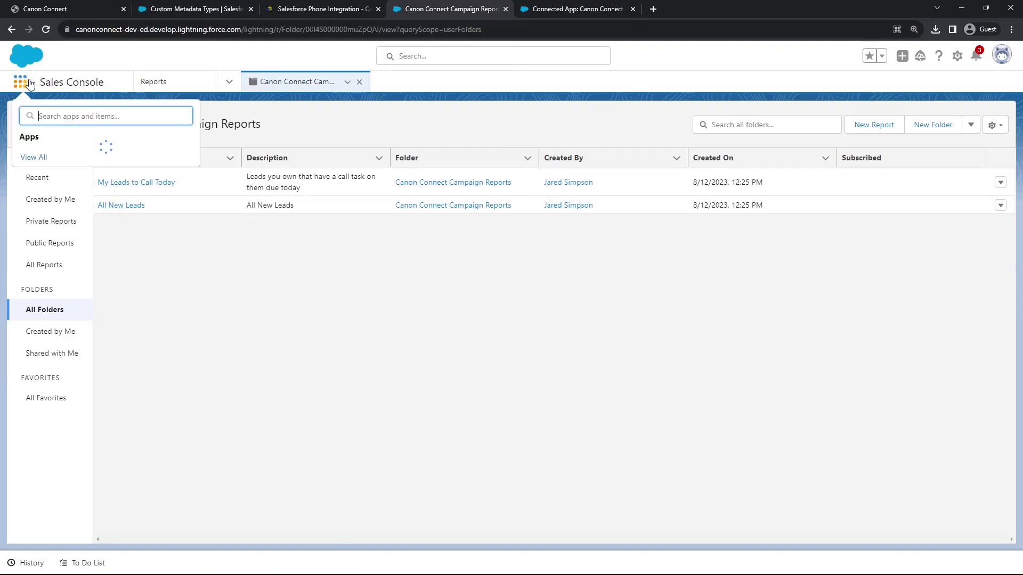
pyautogui.write('connec')
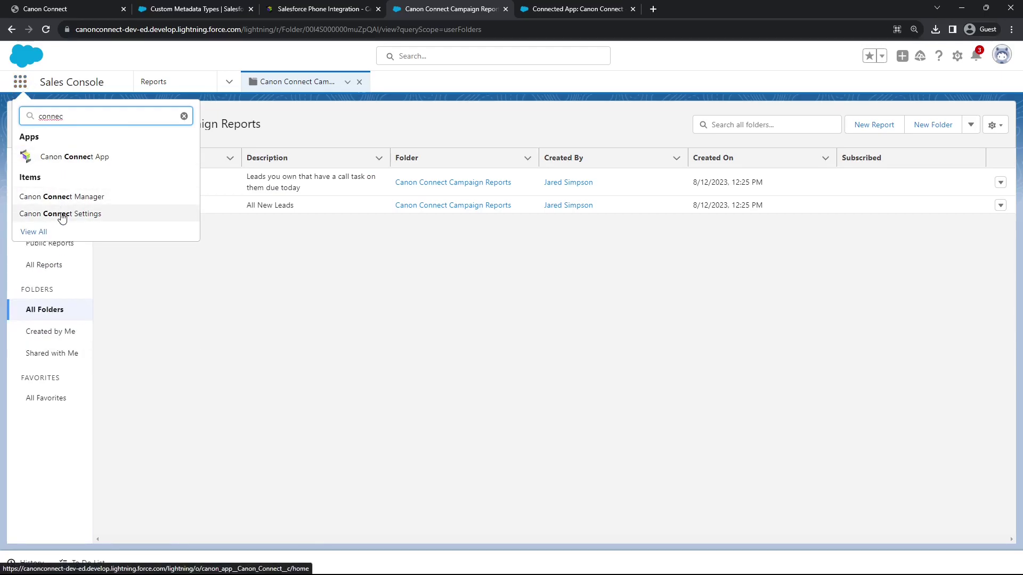
pyautogui.click(62, 215)
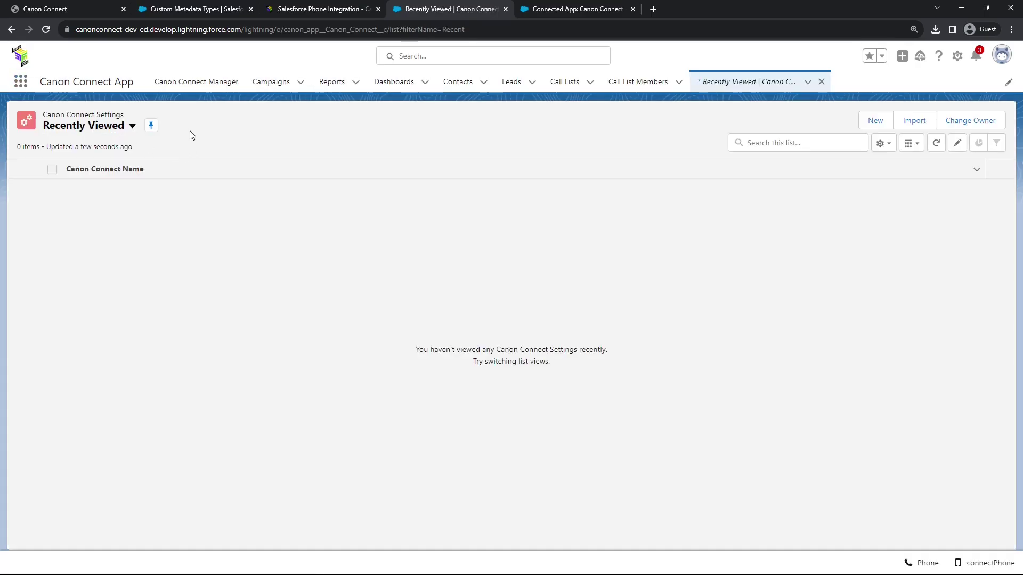
pyautogui.click(873, 121)
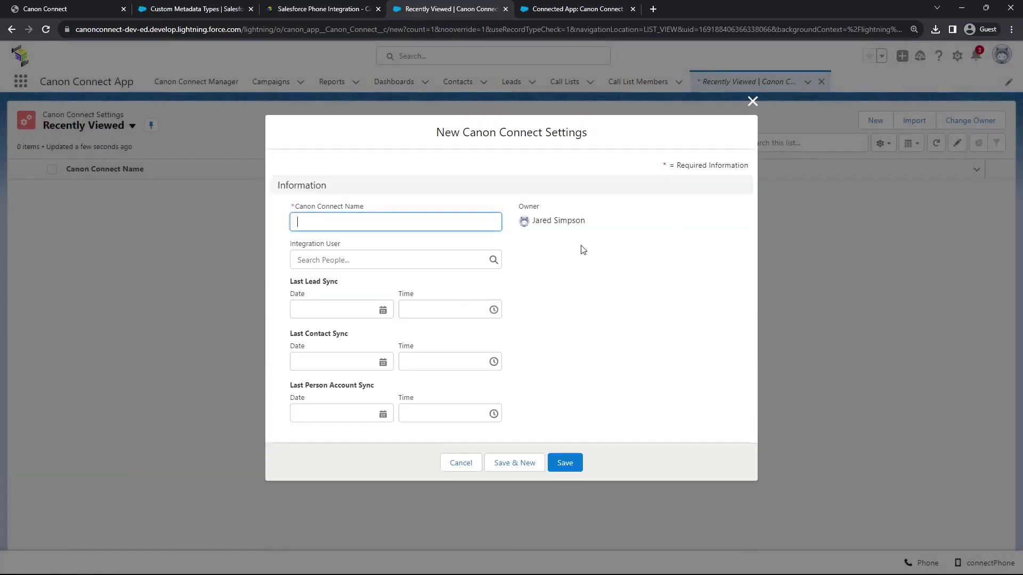
pyautogui.write('setting')
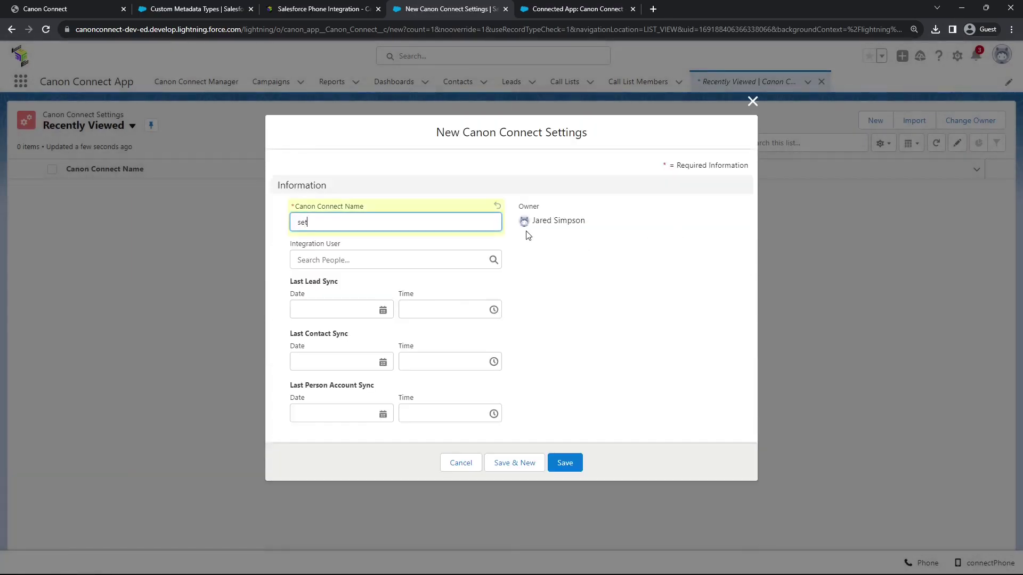
pyautogui.click(570, 464)
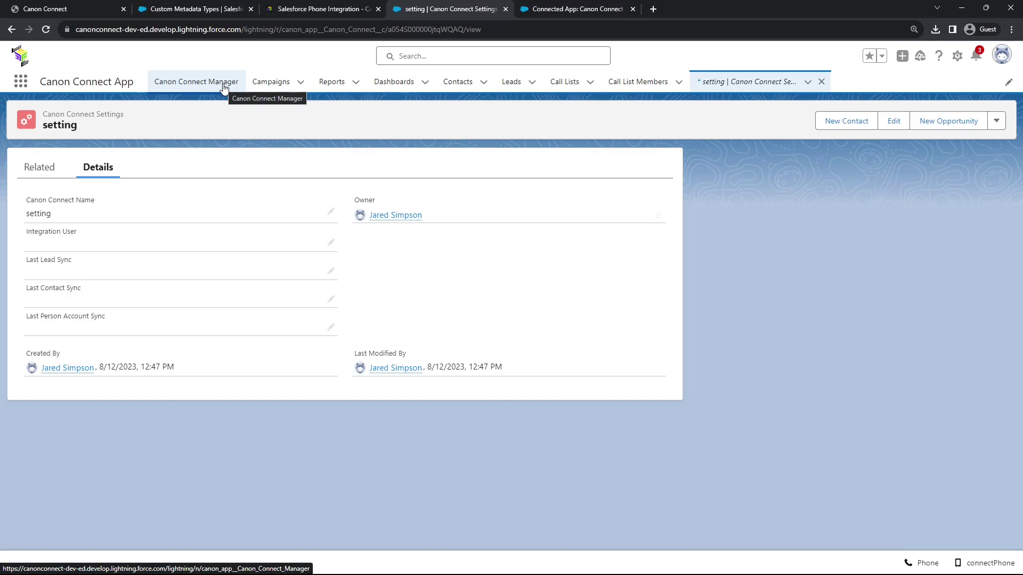
# Open the Salesforce Leads list and start a new lead
pyautogui.click(19, 83)
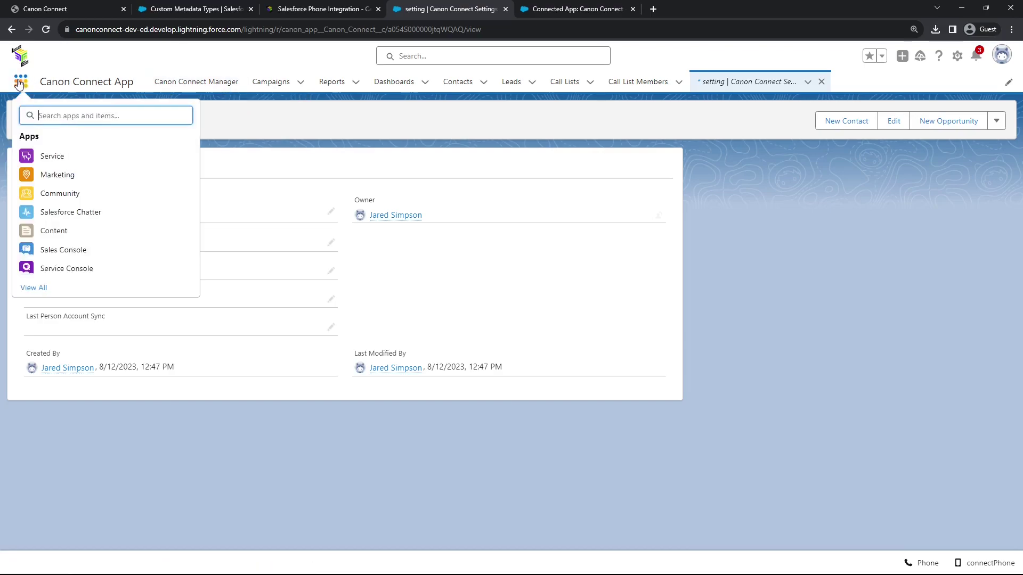
pyautogui.write('lead')
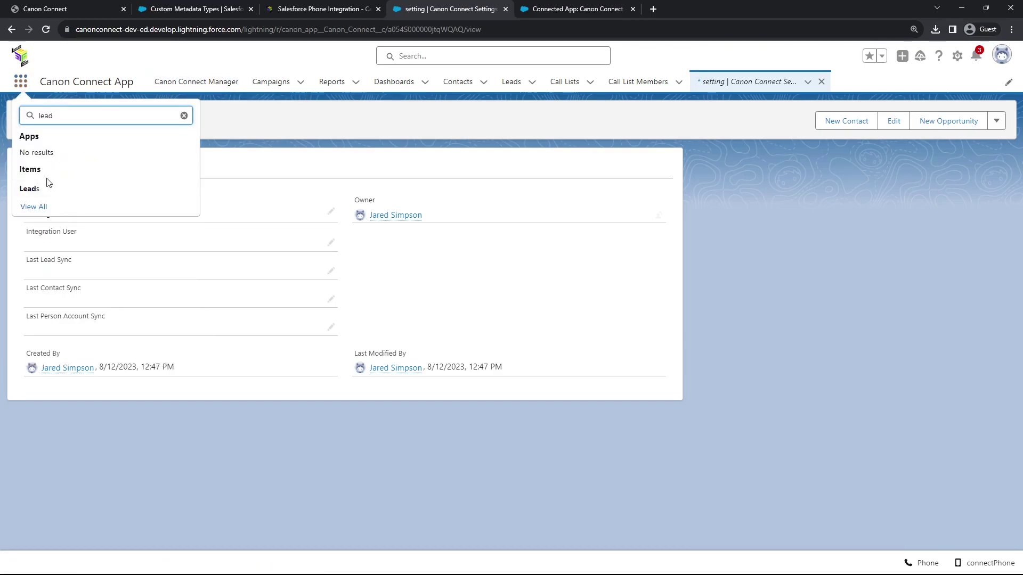
pyautogui.click(46, 192)
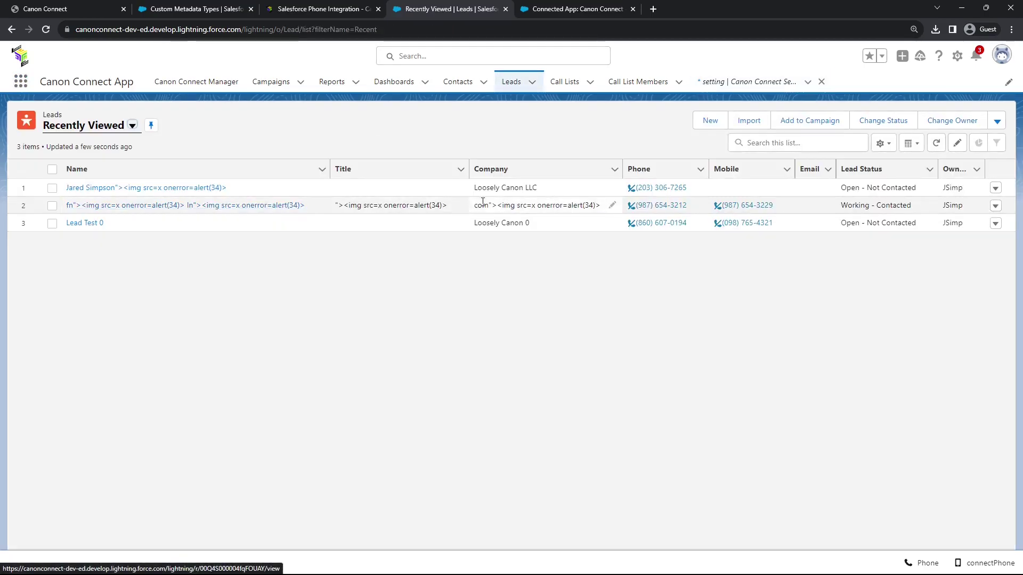
pyautogui.click(710, 122)
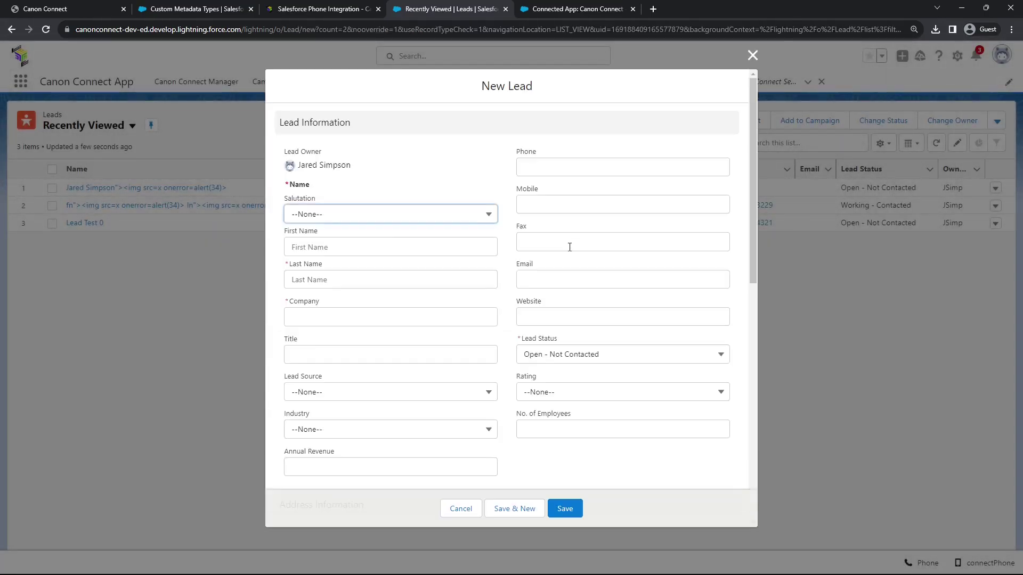
# Enter the test lead's first name, last name and phone number
pyautogui.click(380, 240)
pyautogui.write('John')
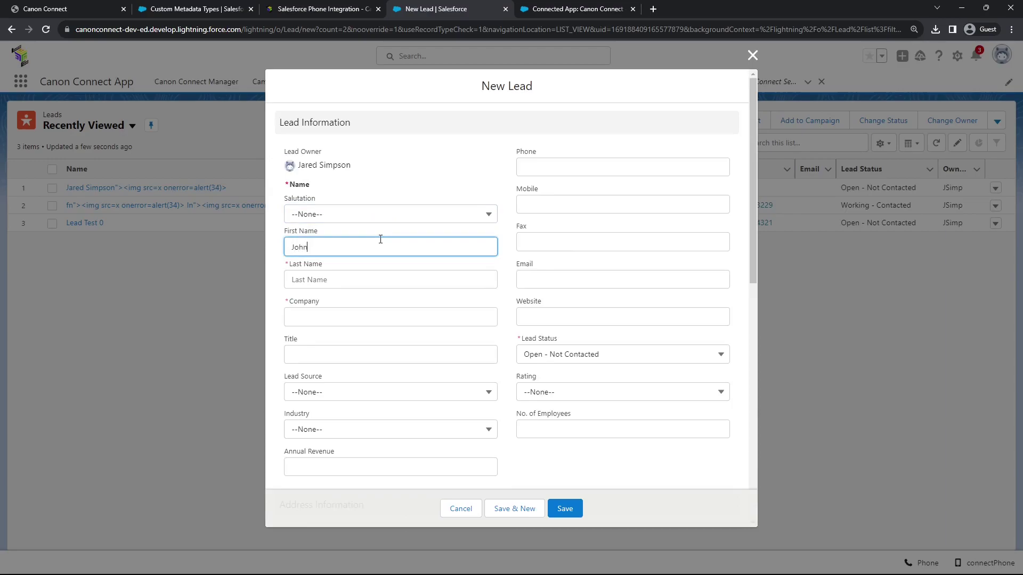
pyautogui.press('Tab')
pyautogui.write('Wayne')
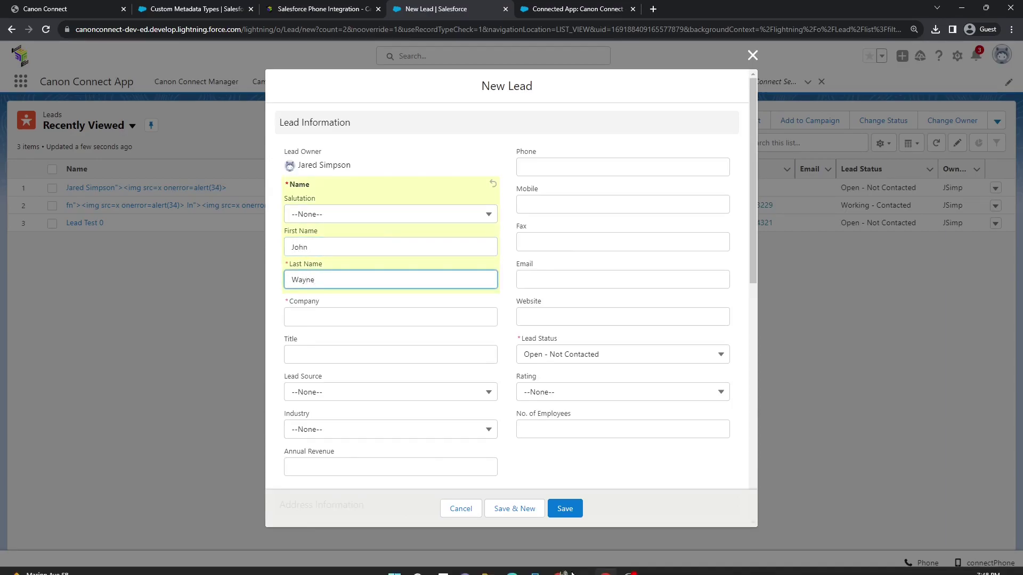
pyautogui.click(627, 164)
pyautogui.write('123-')
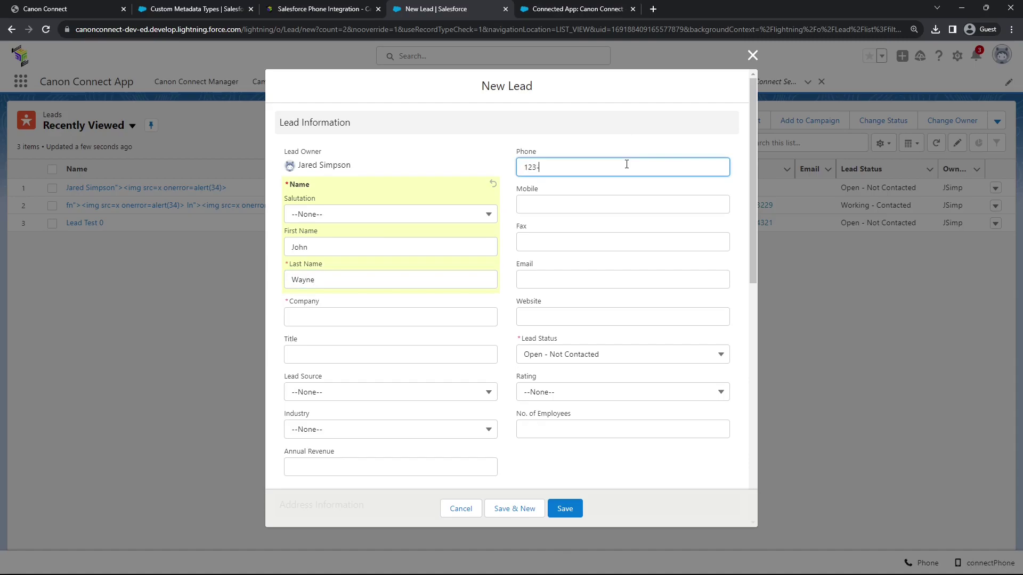
pyautogui.write('276-2832')
# Set the lead's Company to 'Account', clear the Company error, and save the lead
pyautogui.click(574, 510)
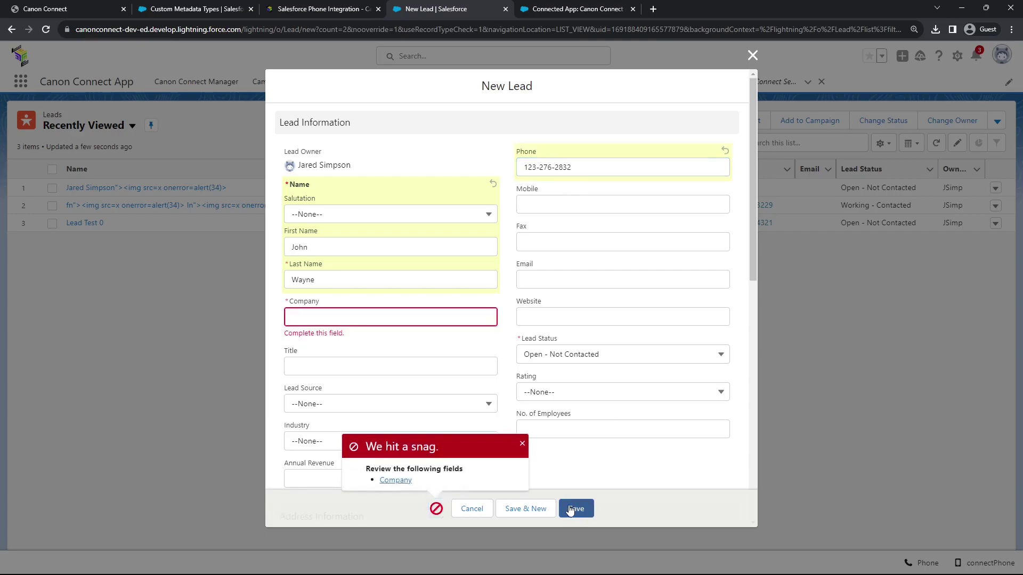
pyautogui.click(390, 317)
pyautogui.write('Account')
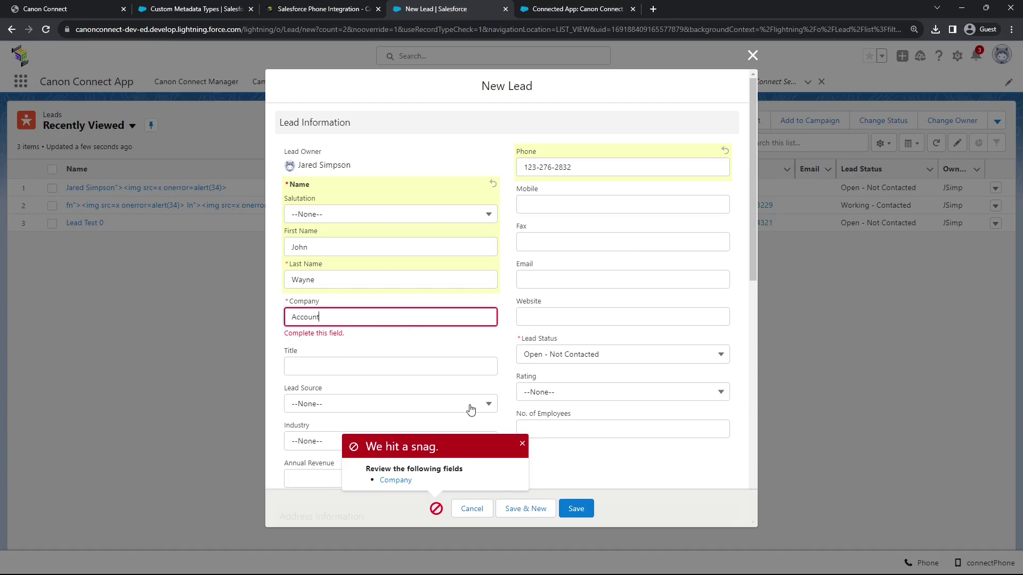
pyautogui.click(522, 444)
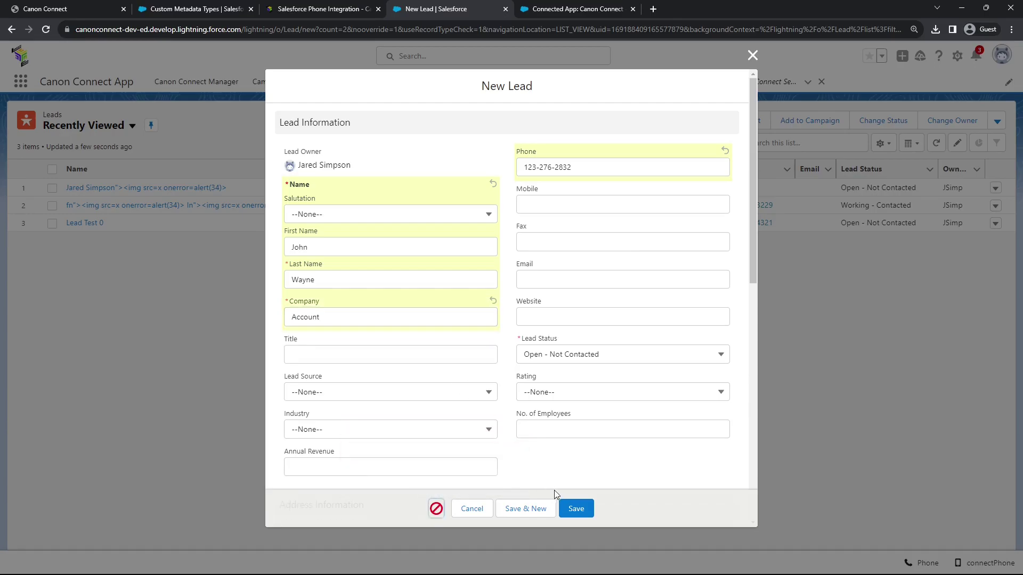
pyautogui.click(577, 509)
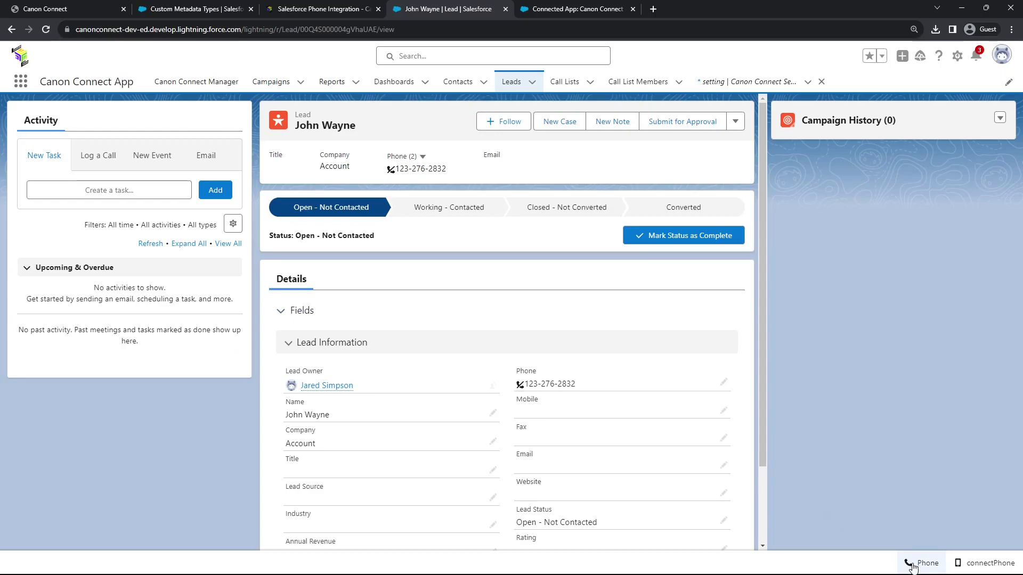
pyautogui.click(911, 567)
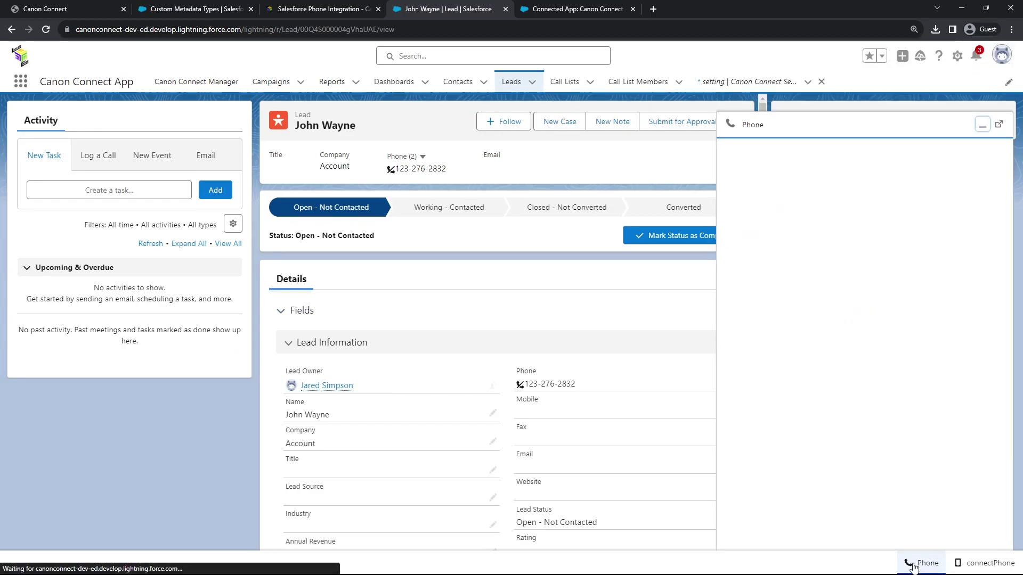
pyautogui.click(913, 566)
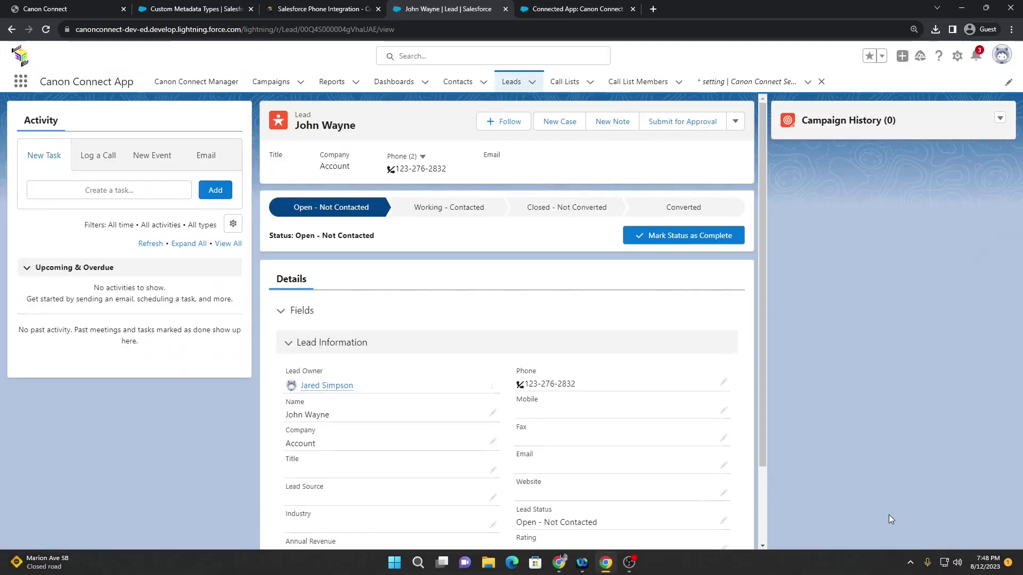
pyautogui.click(915, 563)
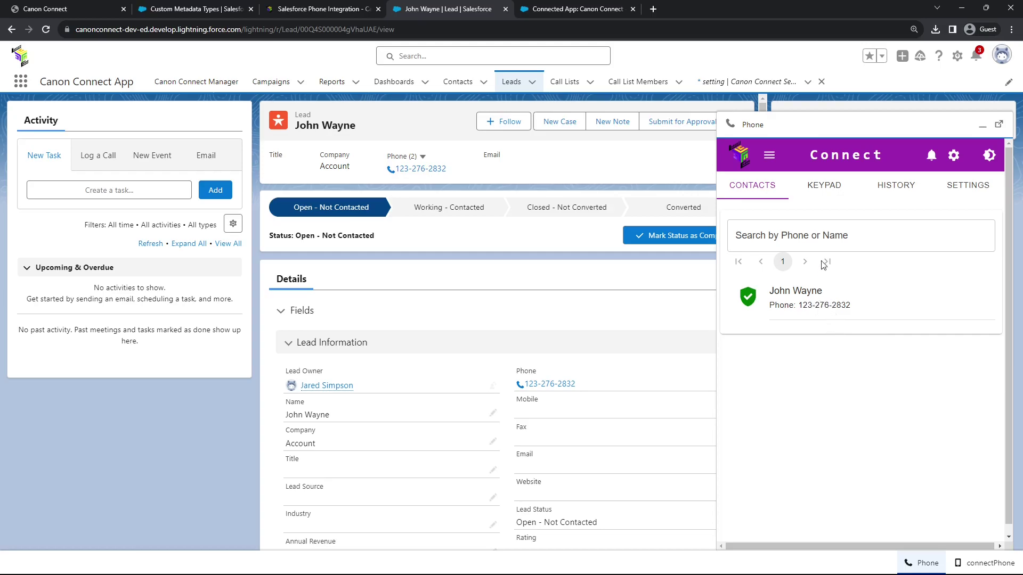
pyautogui.click(829, 239)
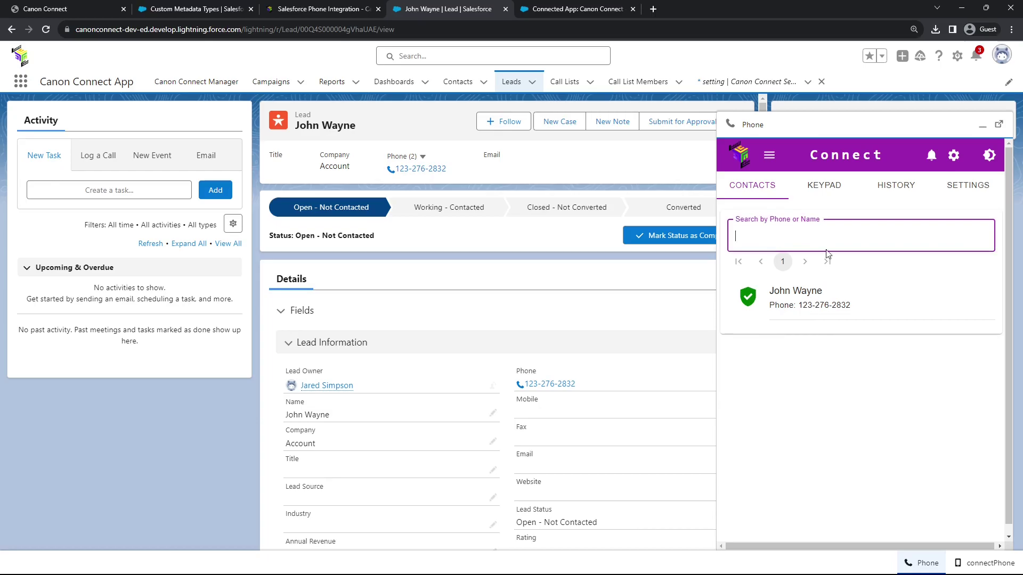
pyautogui.write('john')
pyautogui.doubleClick(825, 245)
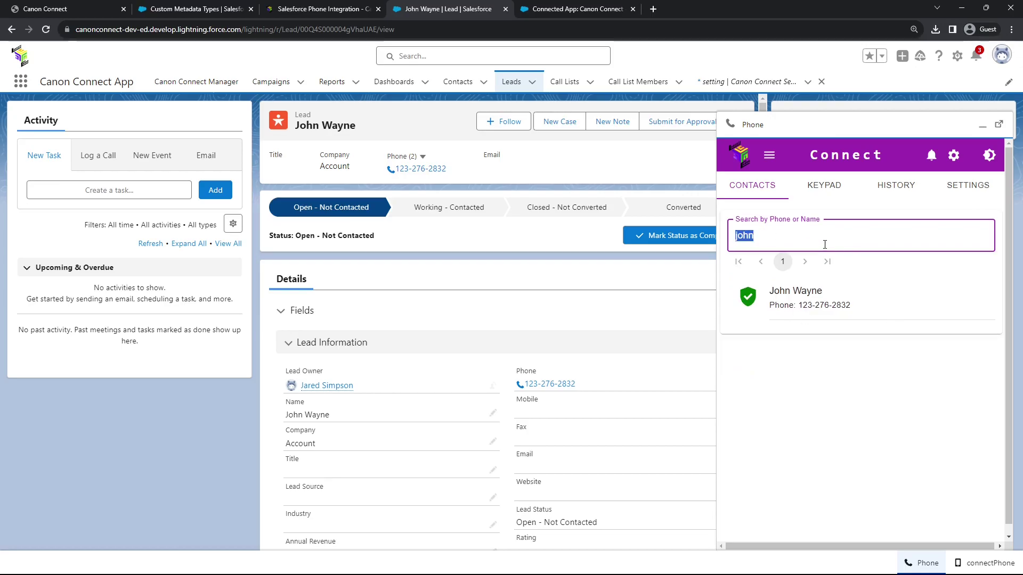
pyautogui.write('203')
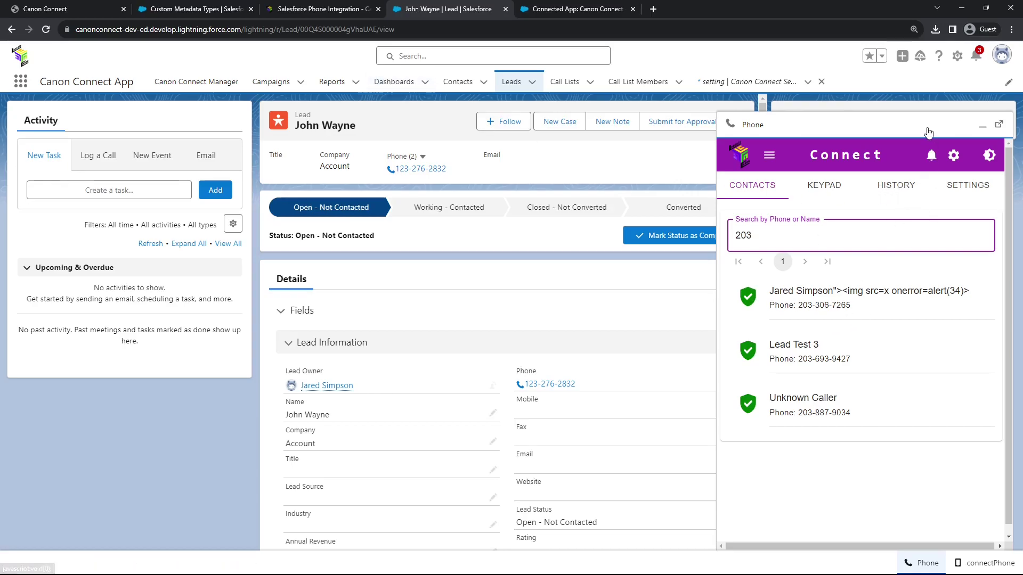
pyautogui.click(983, 125)
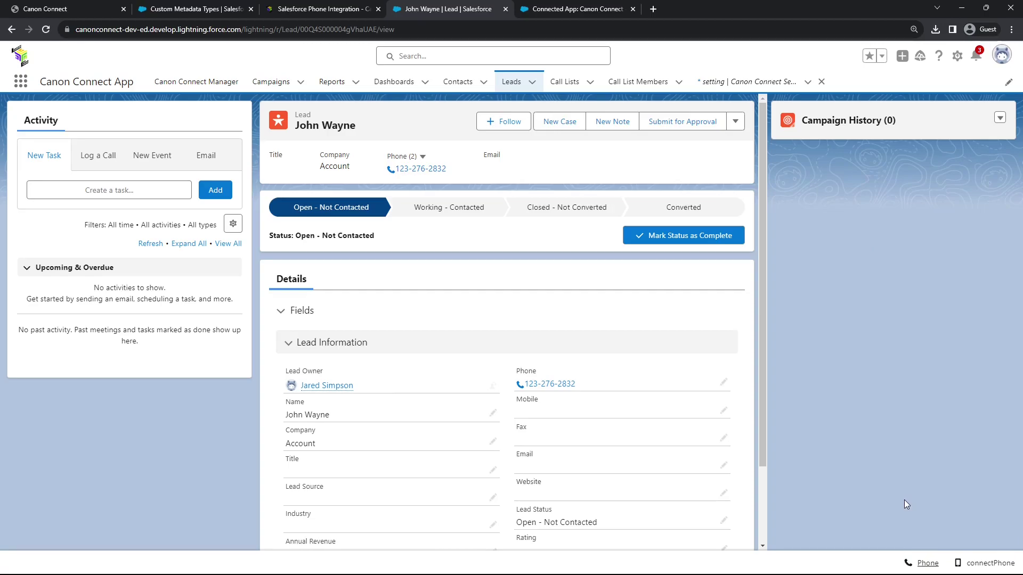
pyautogui.click(66, 9)
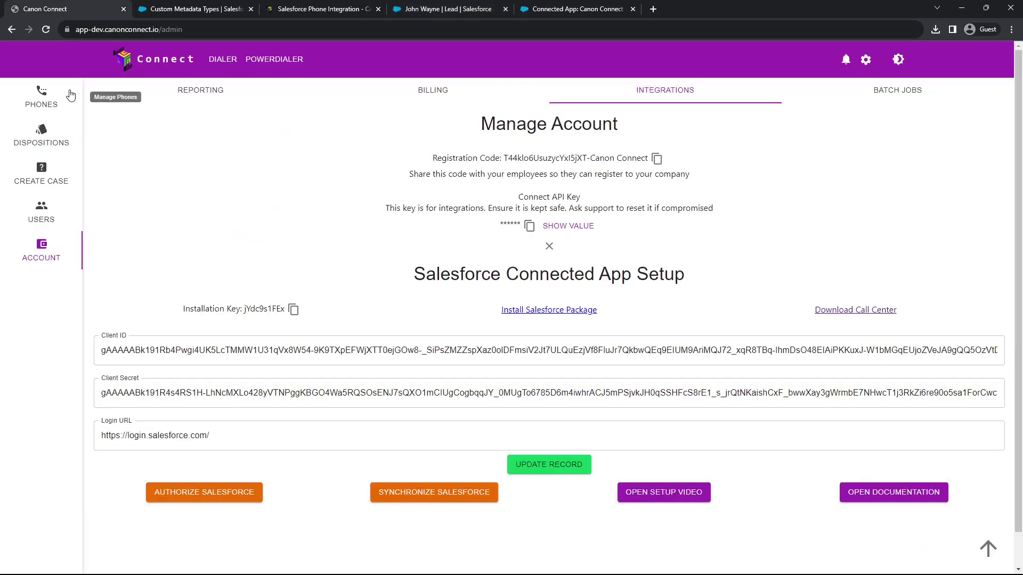
pyautogui.click(53, 97)
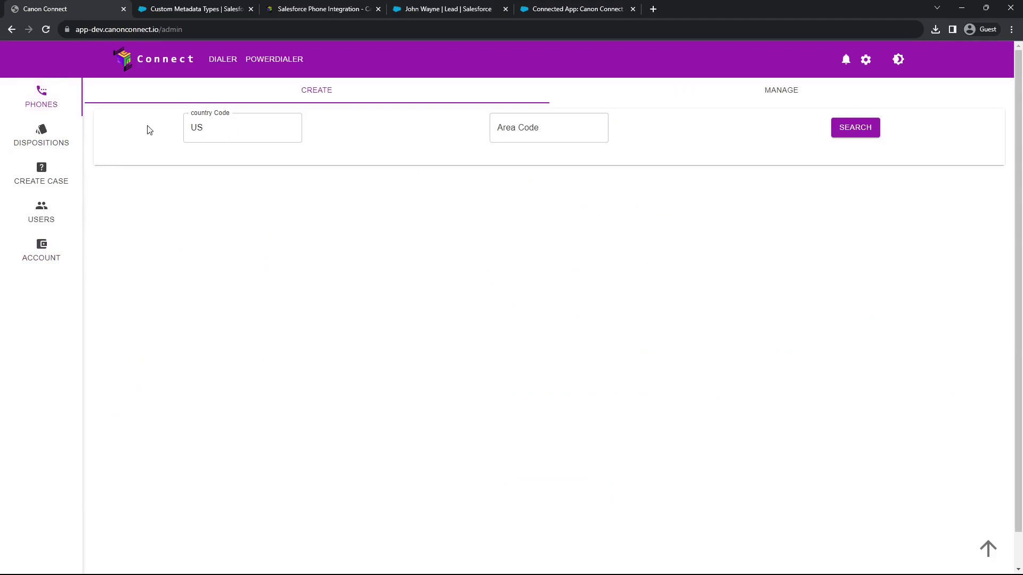
pyautogui.click(865, 59)
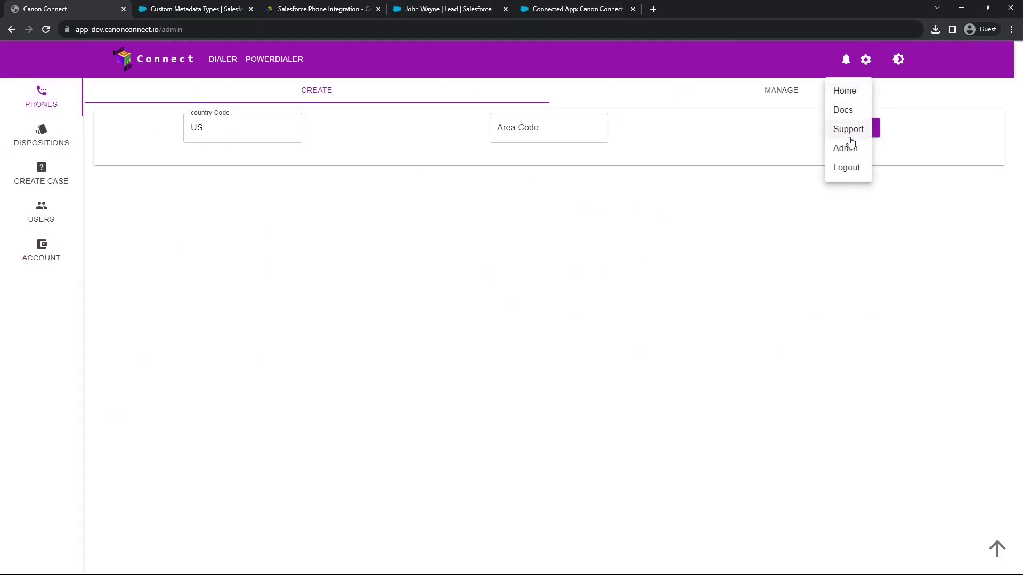
pyautogui.click(506, 128)
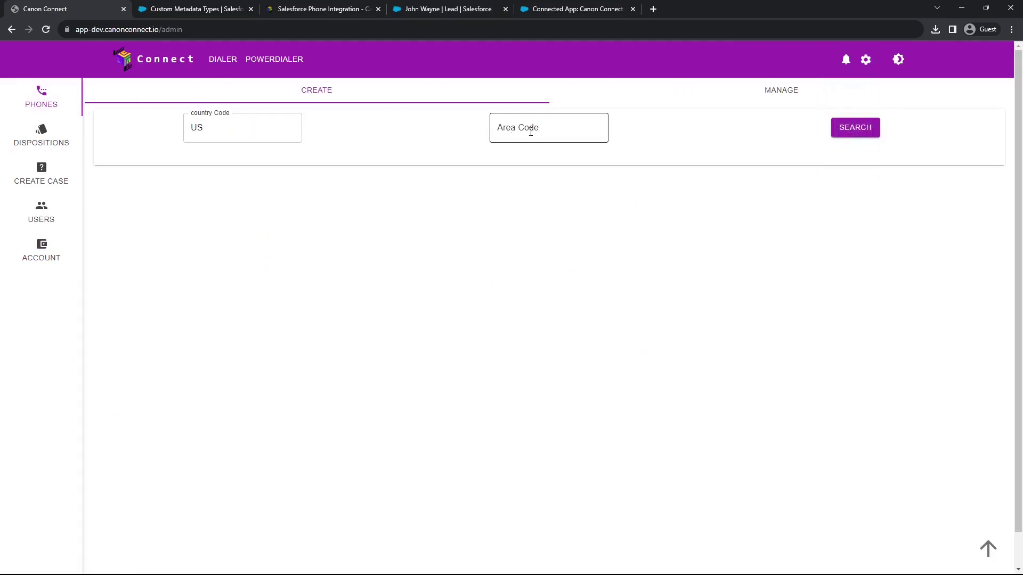
pyautogui.write('203')
pyautogui.click(867, 132)
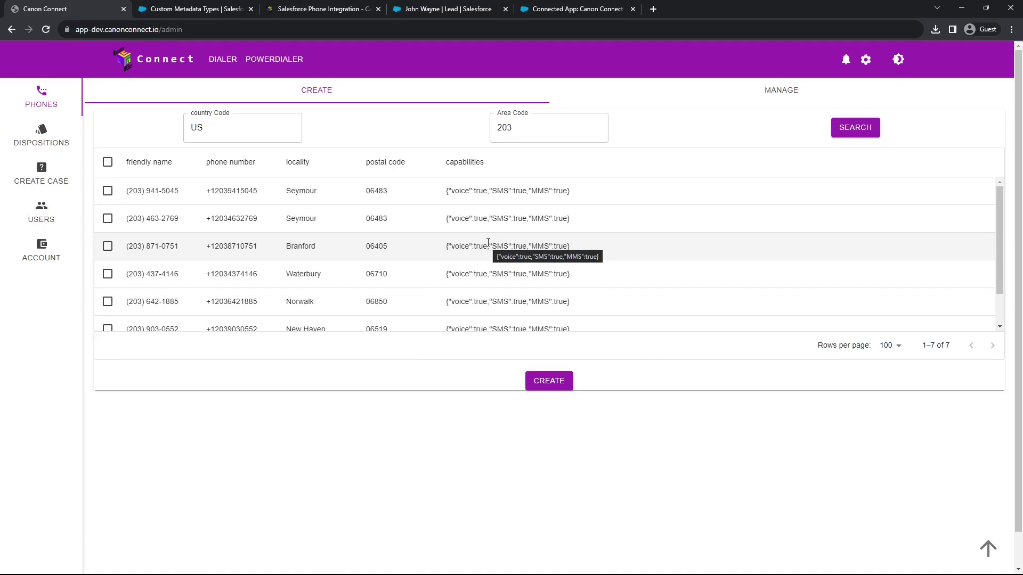
# Bring up the Create a Support Case form on the Settings > Support page
pyautogui.click(45, 175)
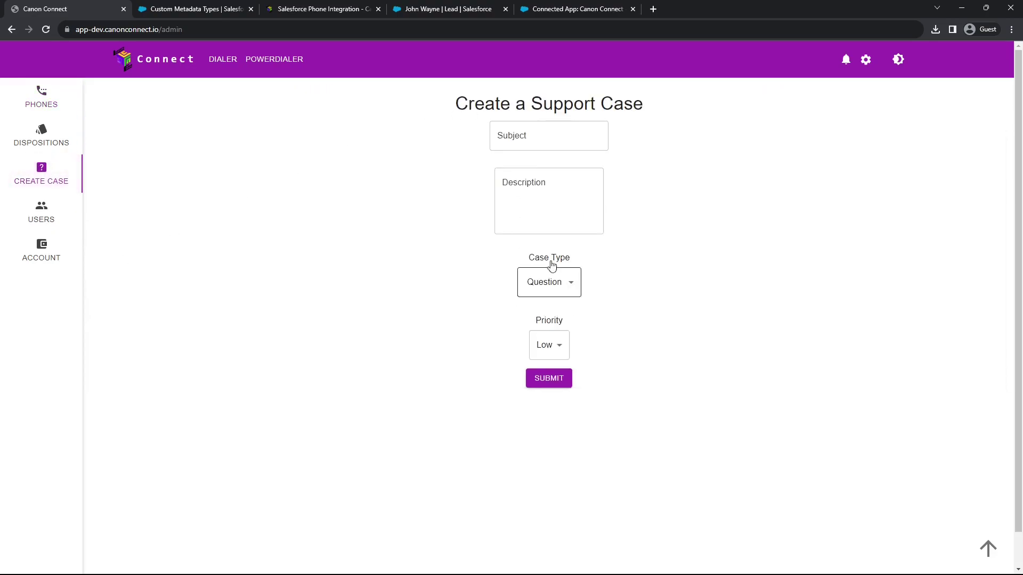
pyautogui.click(866, 59)
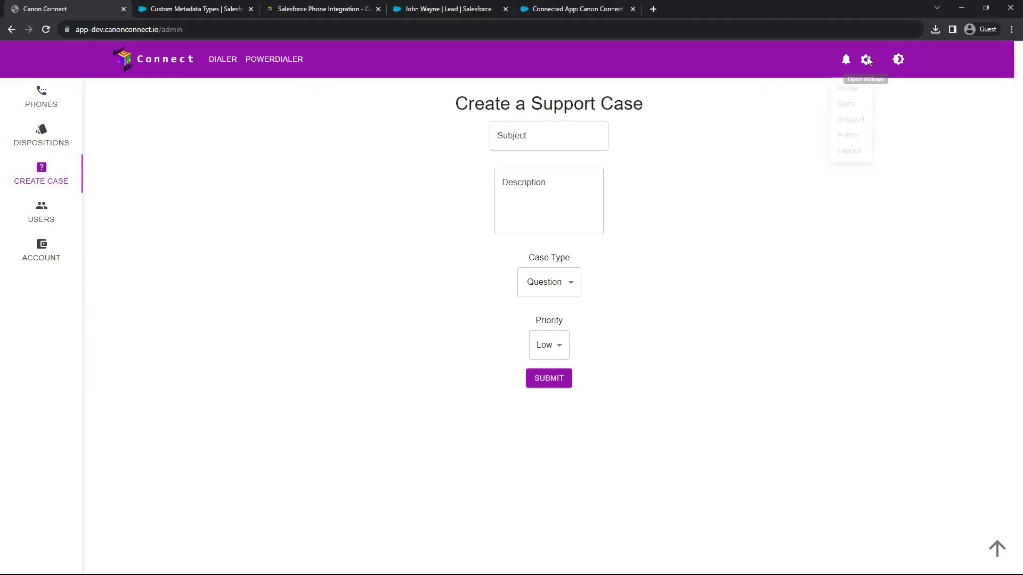
pyautogui.click(846, 131)
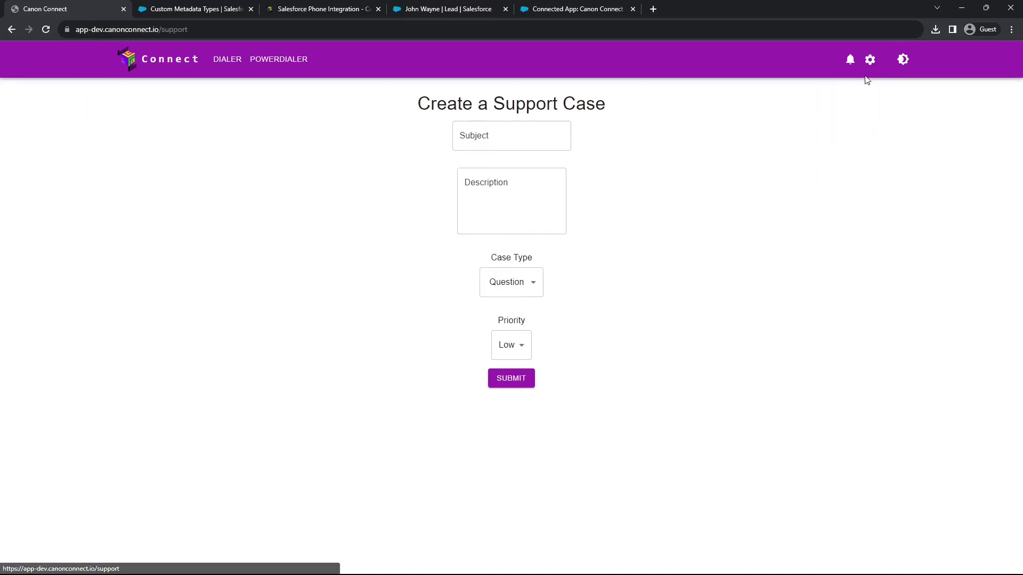
pyautogui.click(870, 60)
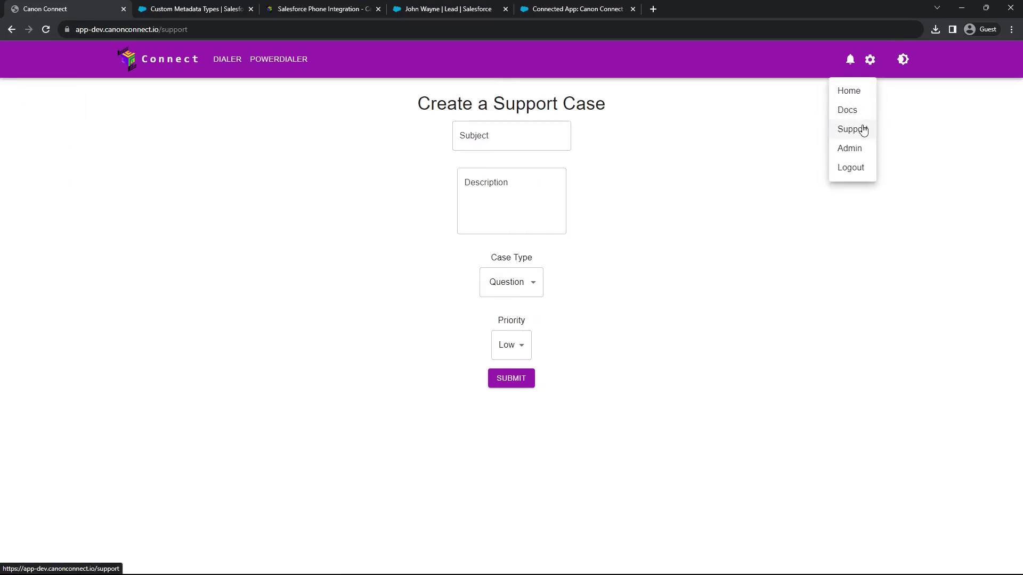